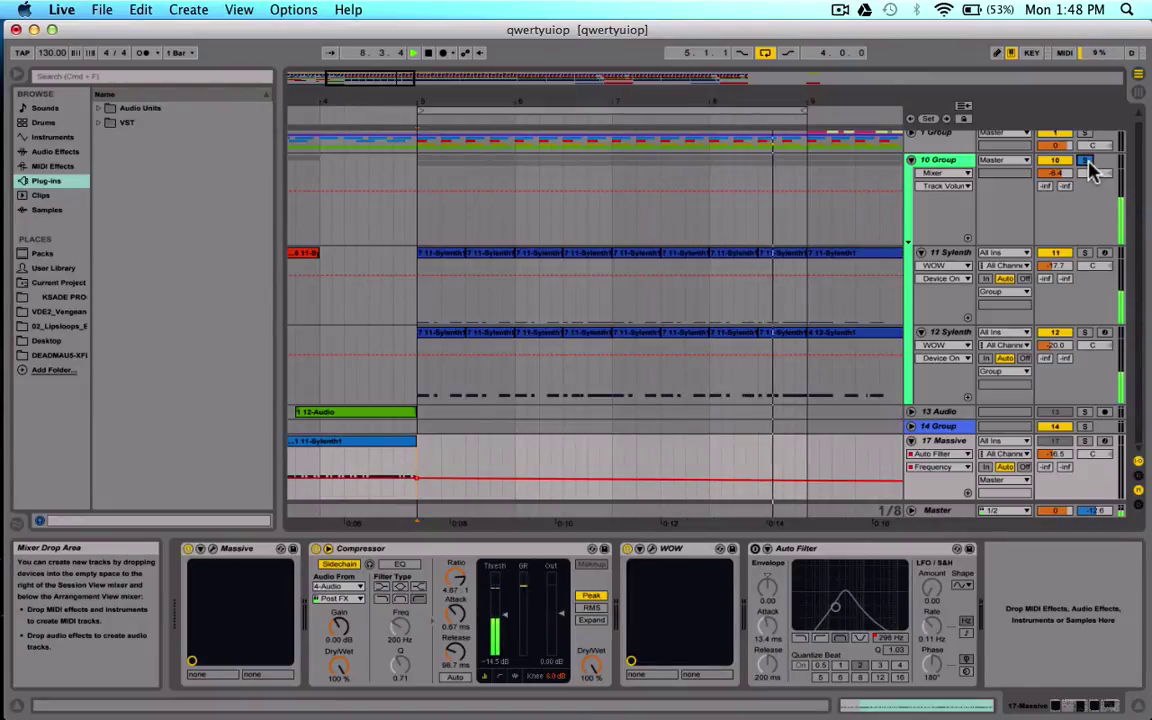
Unsolo the 10 Group track, and loop and play the four-bar track 11 clip starting at bar 9
left_click(1087, 162)
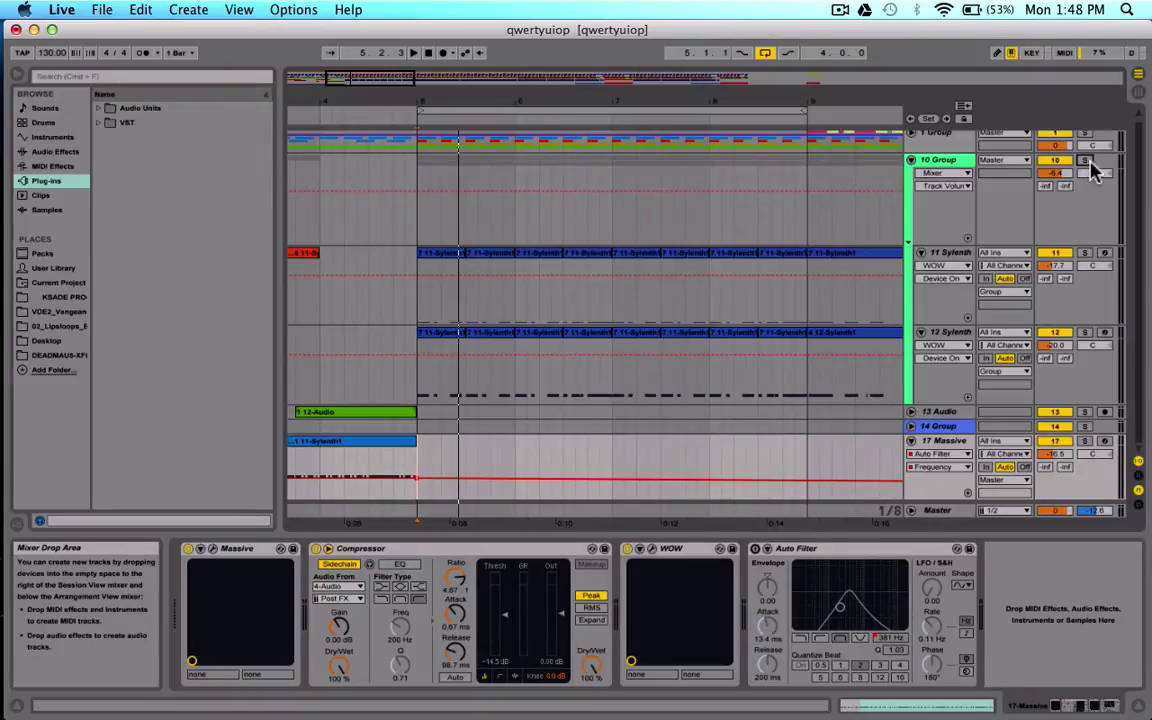
scroll(770, 247, "right", 8)
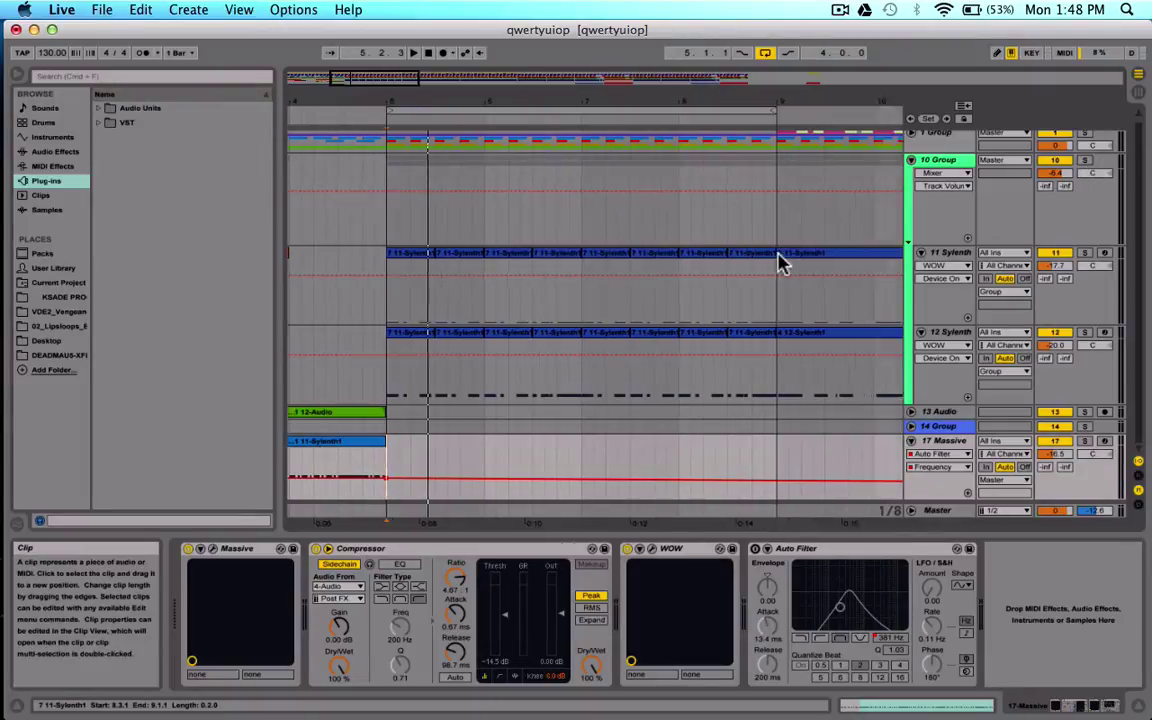
left_click(581, 258)
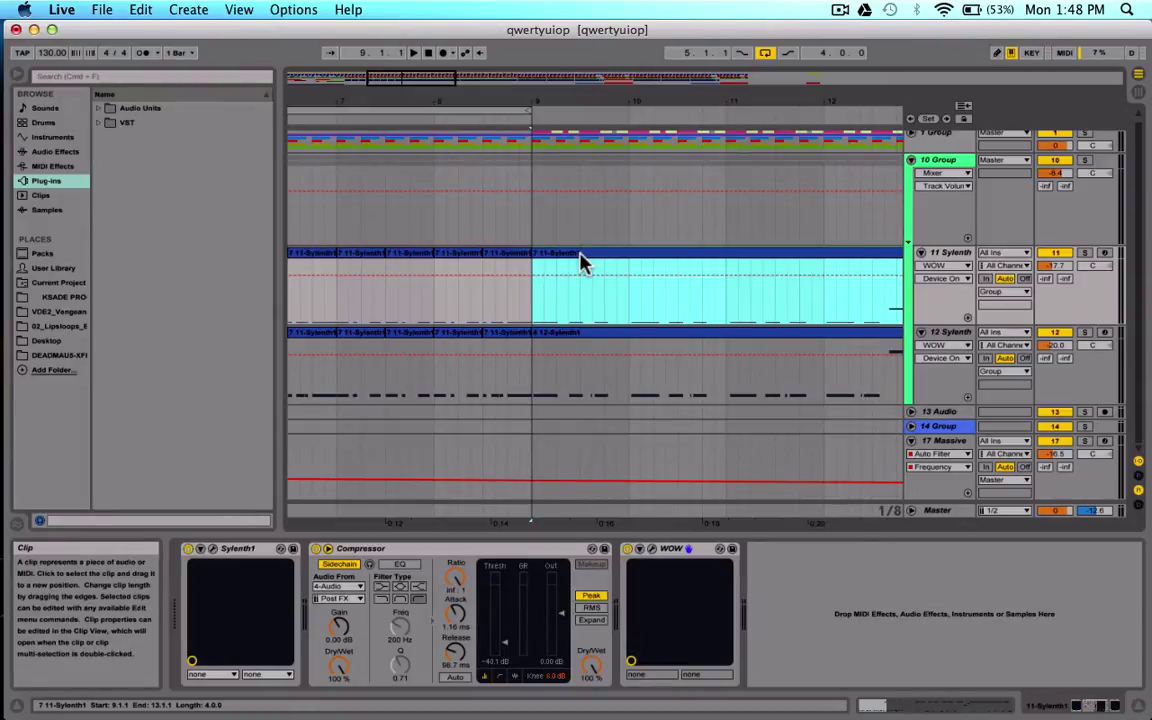
scroll(583, 262, "right", 4)
key("super+l")
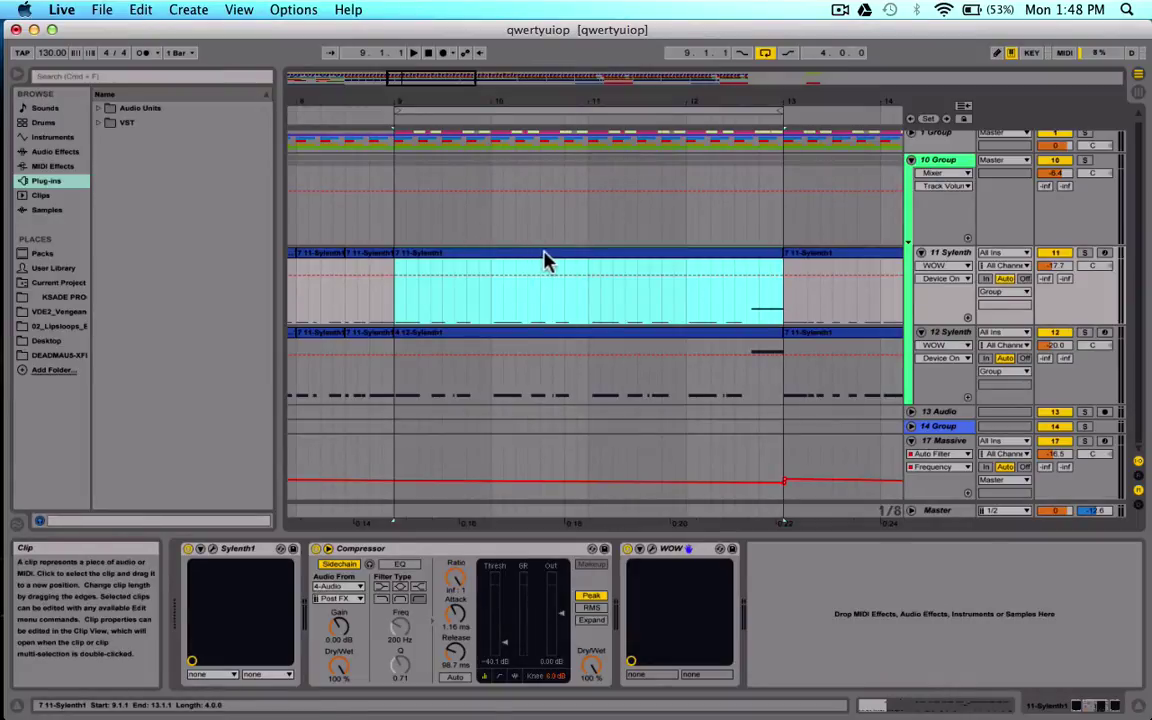
left_click(397, 312)
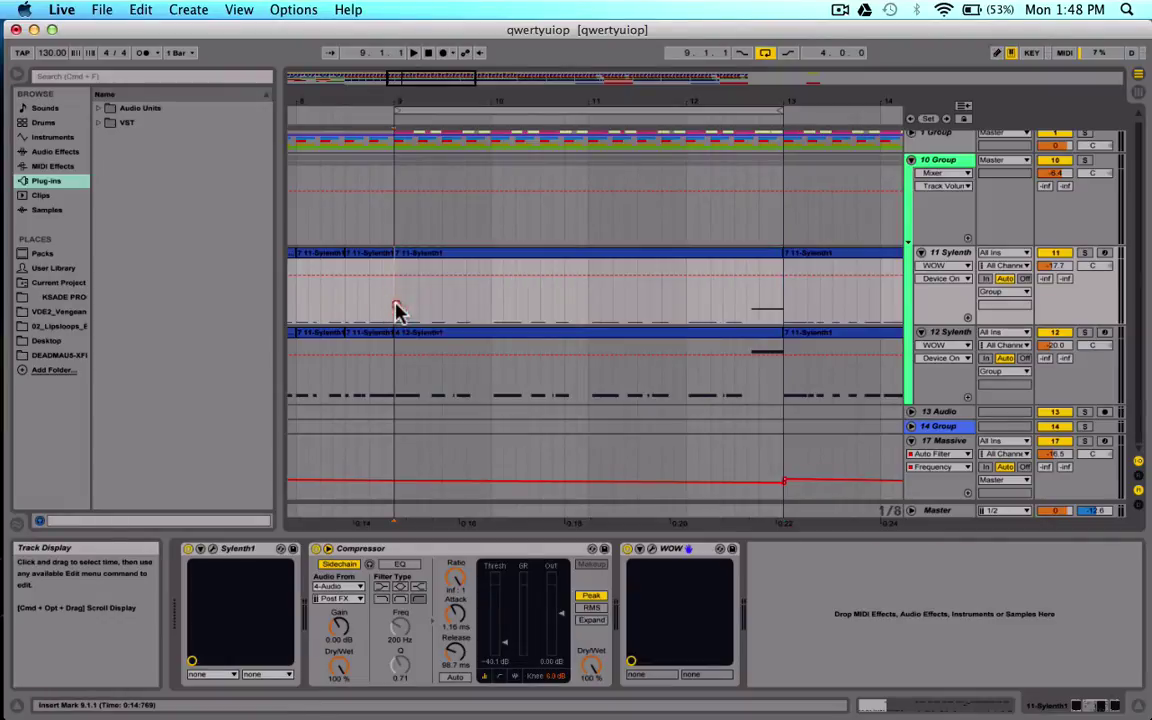
key("space")
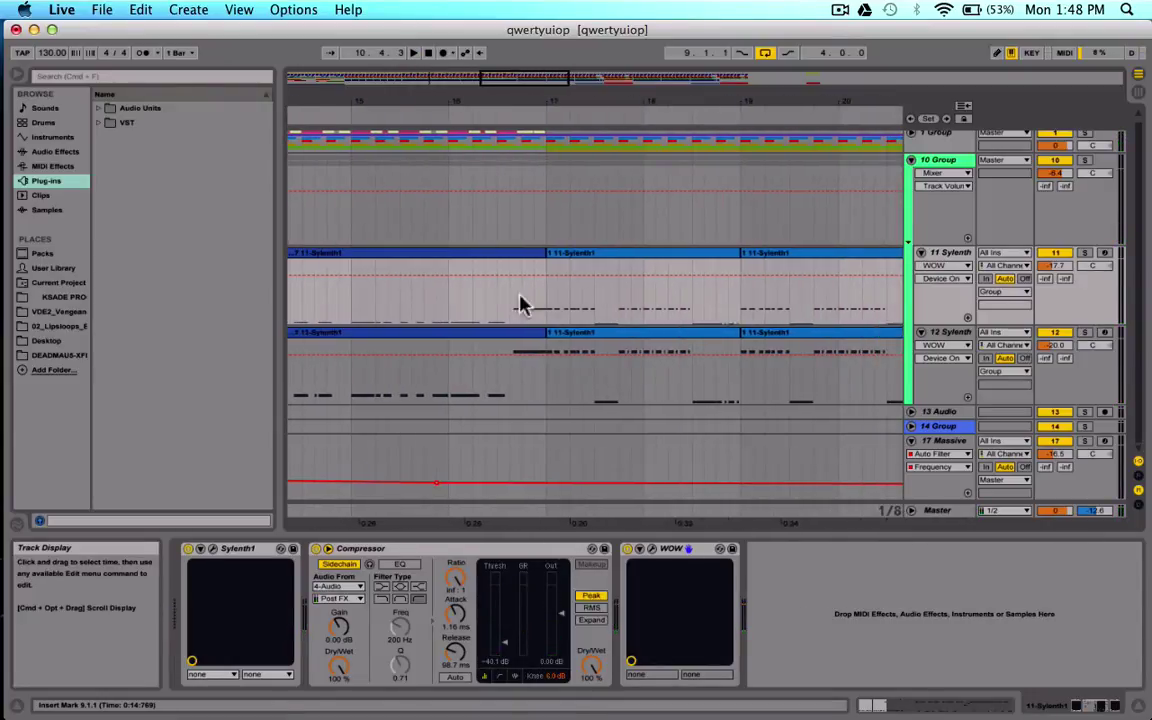
Listen to the arrangement from bar 17 and again from bar 5
left_click(548, 302)
key("space")
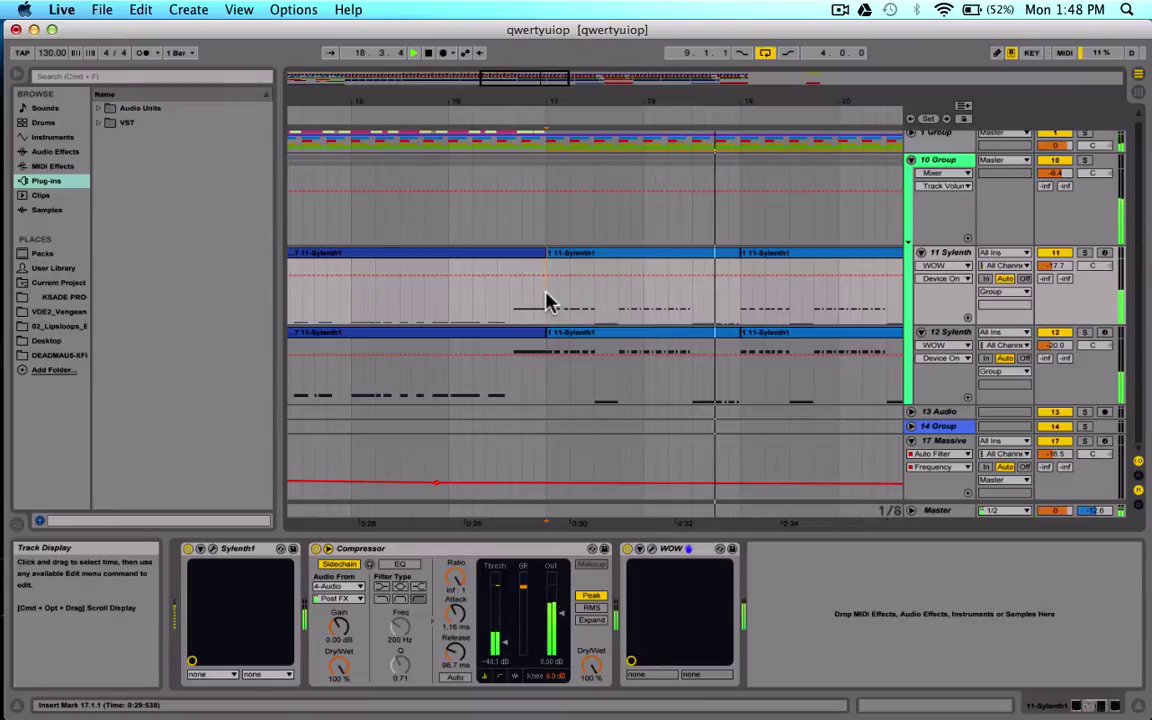
scroll(548, 302, "left", 15)
key("space")
left_click(572, 302)
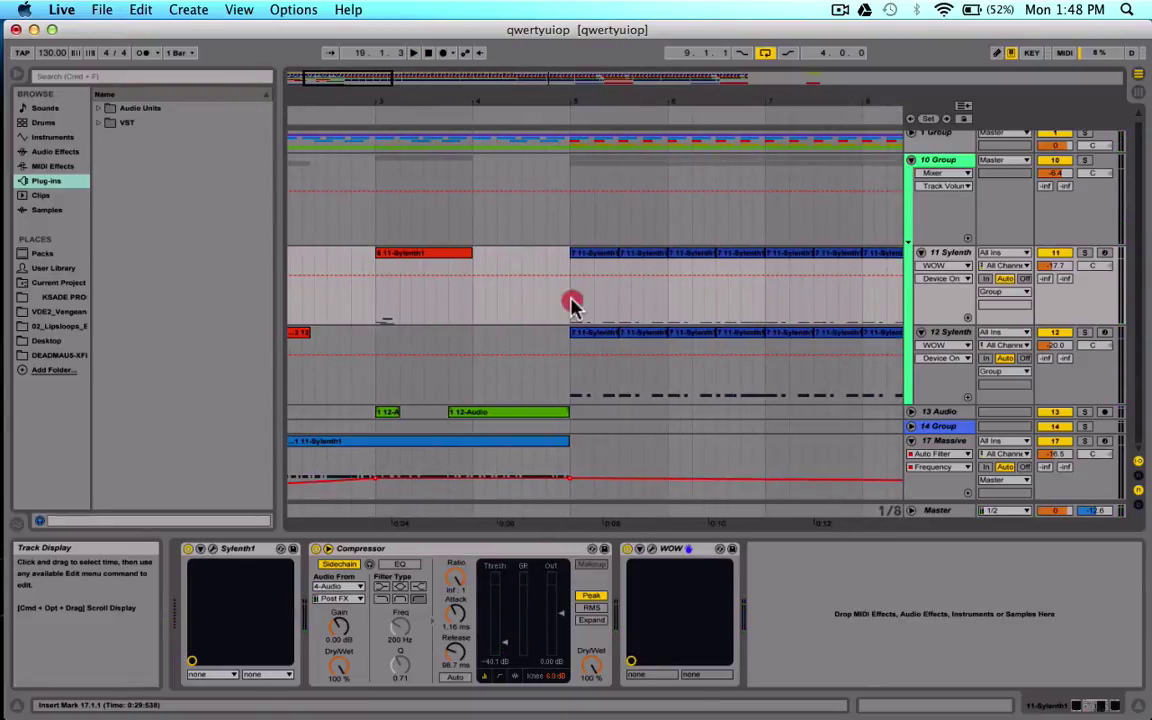
key("space")
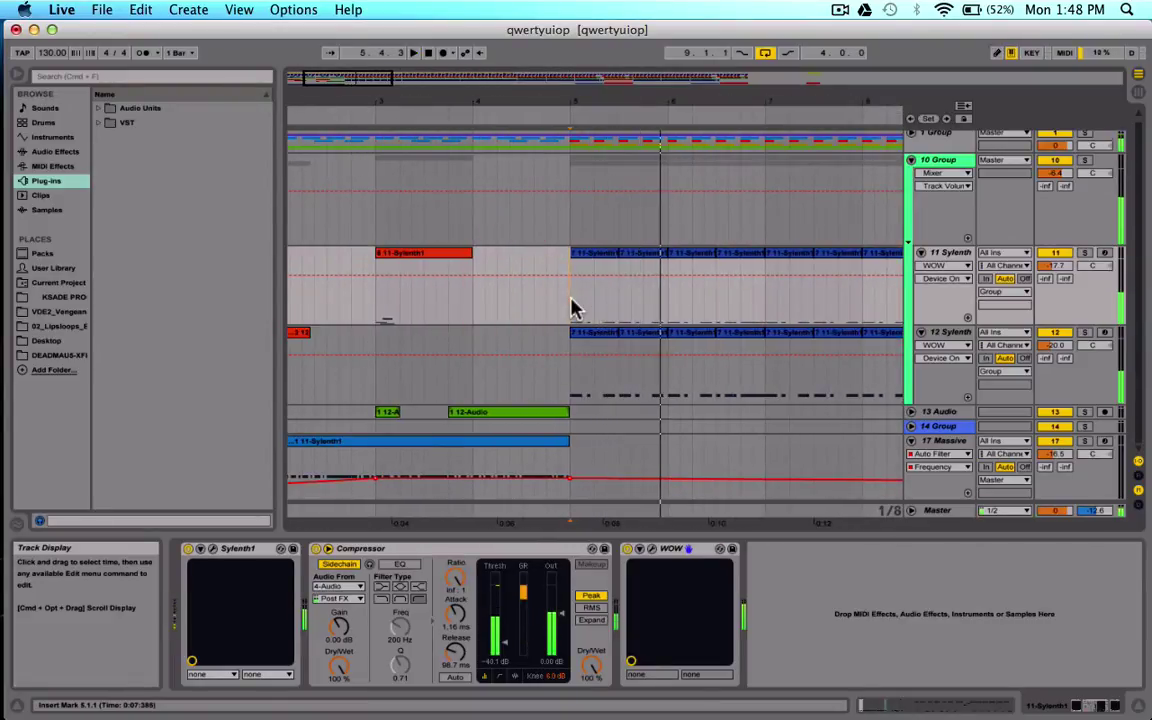
Stop playback and loop the one-bar section from bar 5 to bar 6 on track 11
key("space")
left_click_drag(573, 303, 668, 302)
key("super+l")
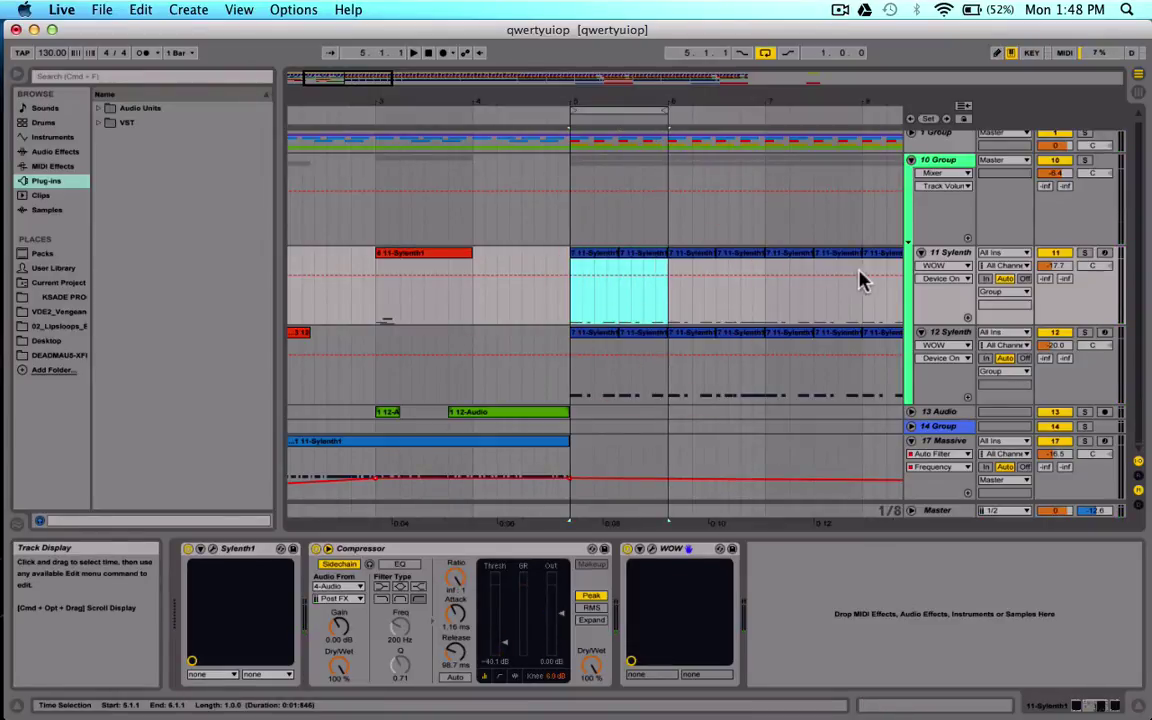
Compare the device chains of the 11 Sylenth1 and 10 Group tracks
left_click(951, 252)
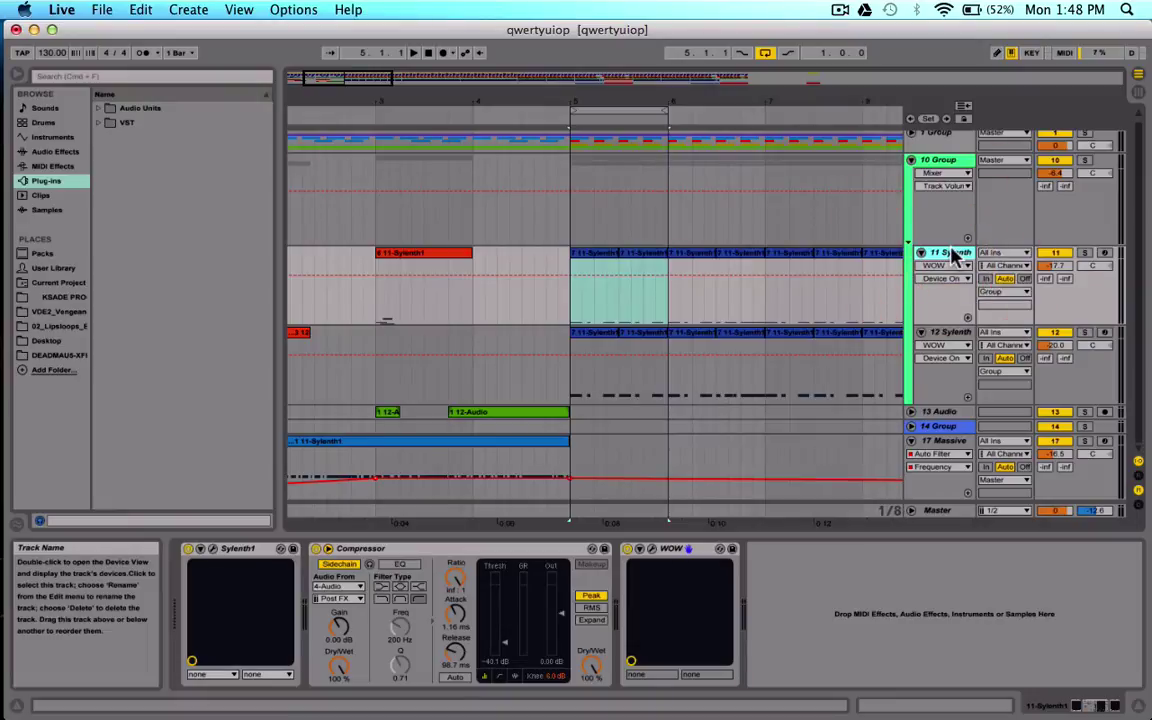
left_click(939, 162)
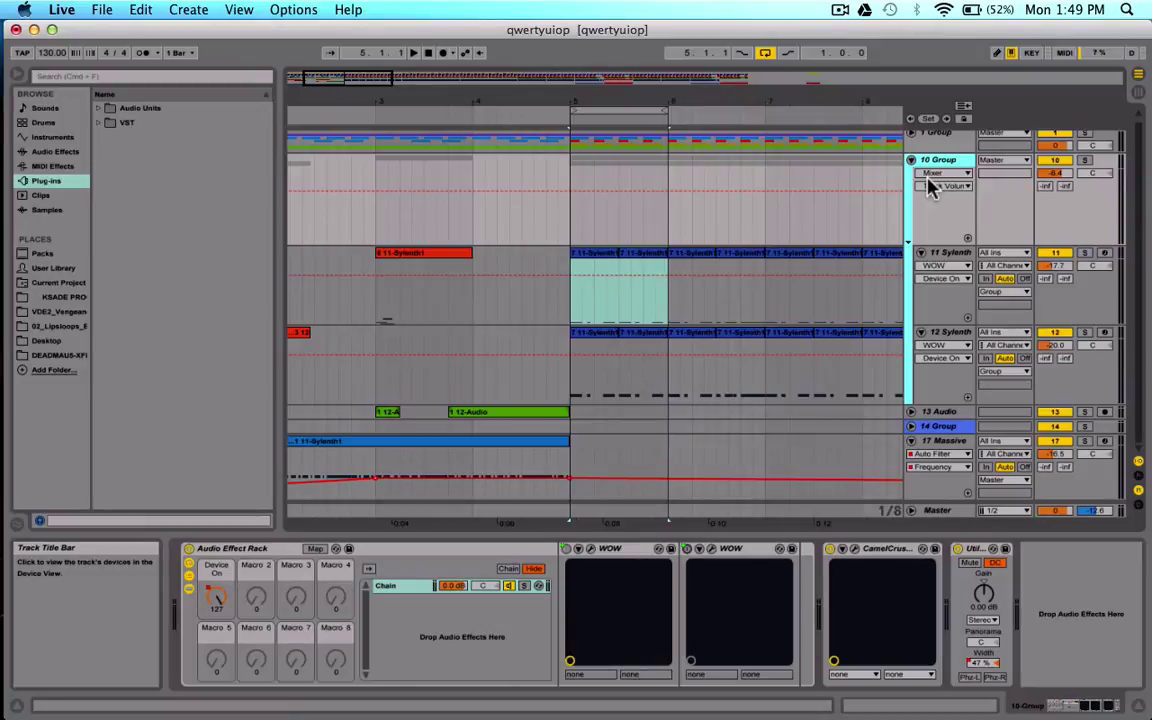
left_click(952, 253)
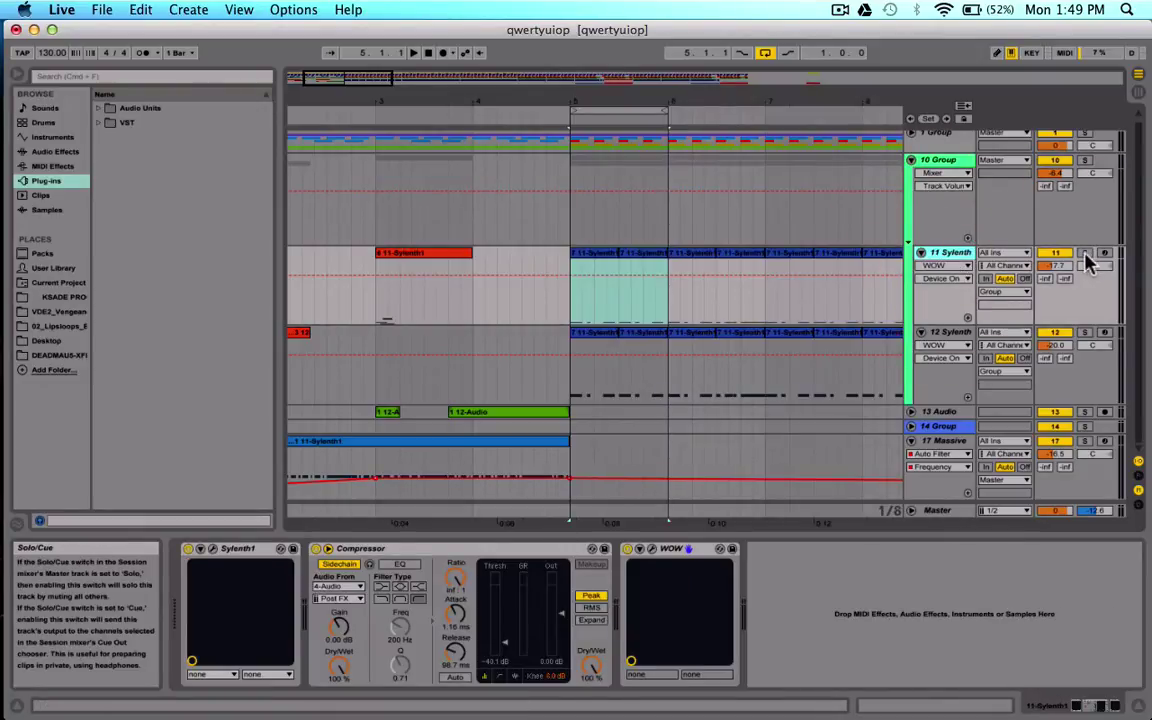
Bypass the Audio Effect Rack and CamelCrusher on the 10 Group track and audition the loop without them
left_click(943, 162)
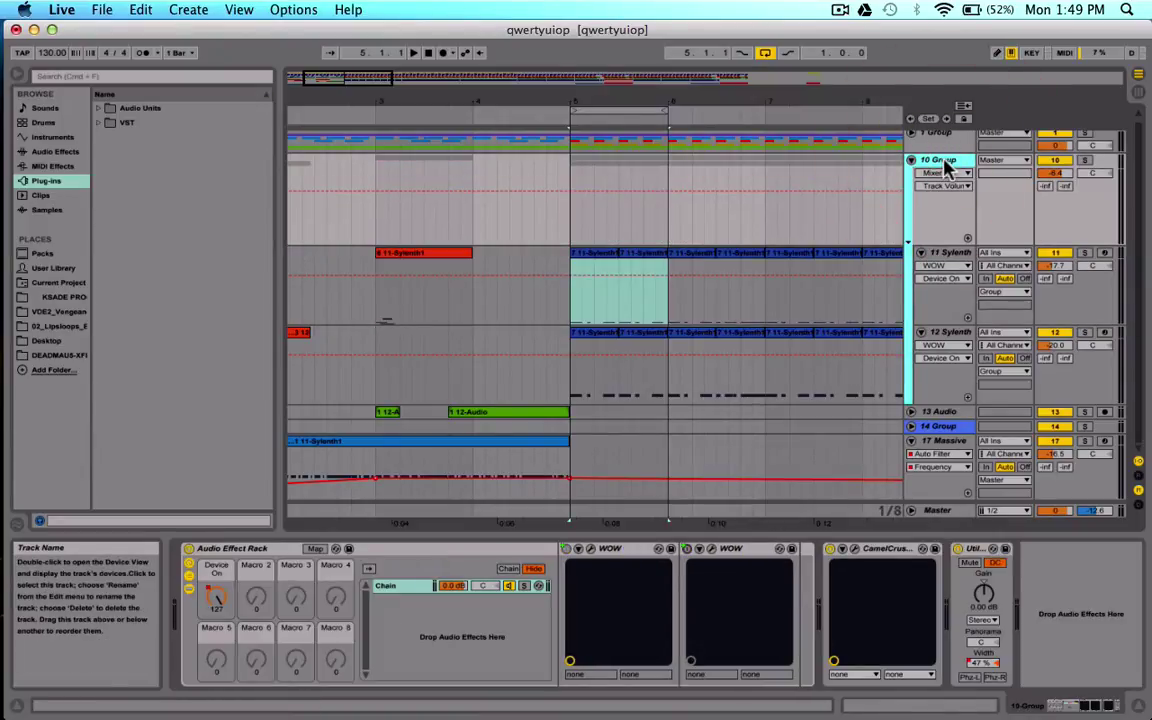
left_click(188, 548)
left_click(830, 548)
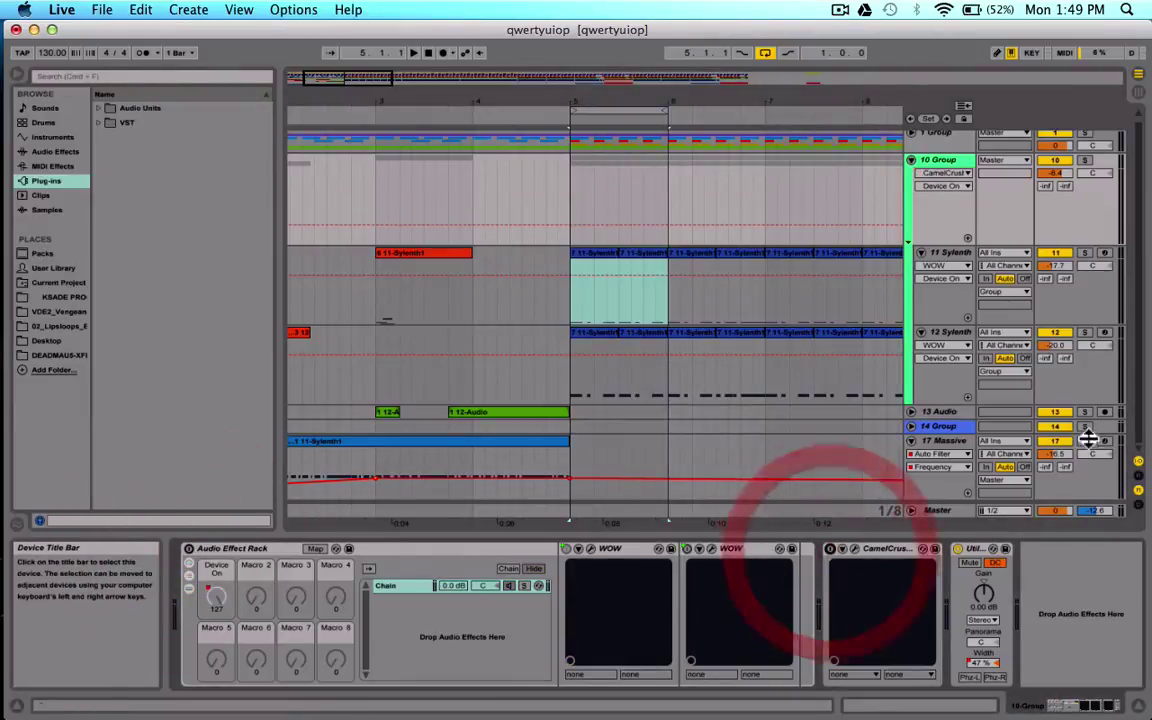
left_click(932, 162)
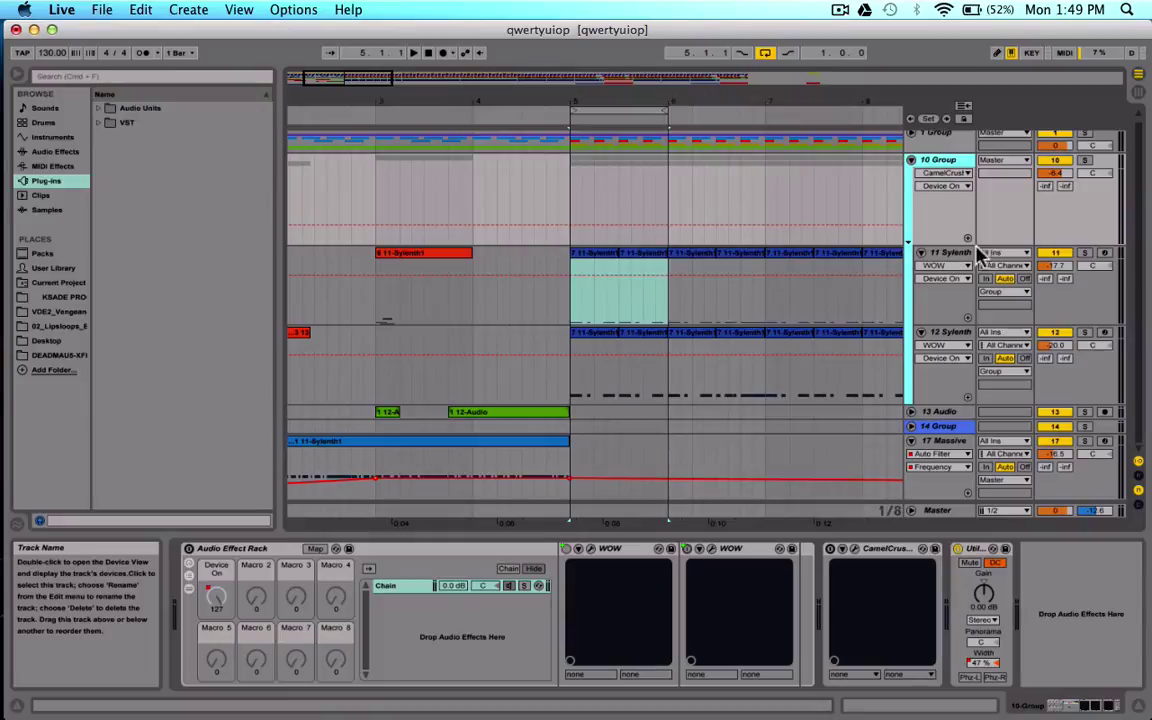
key("space")
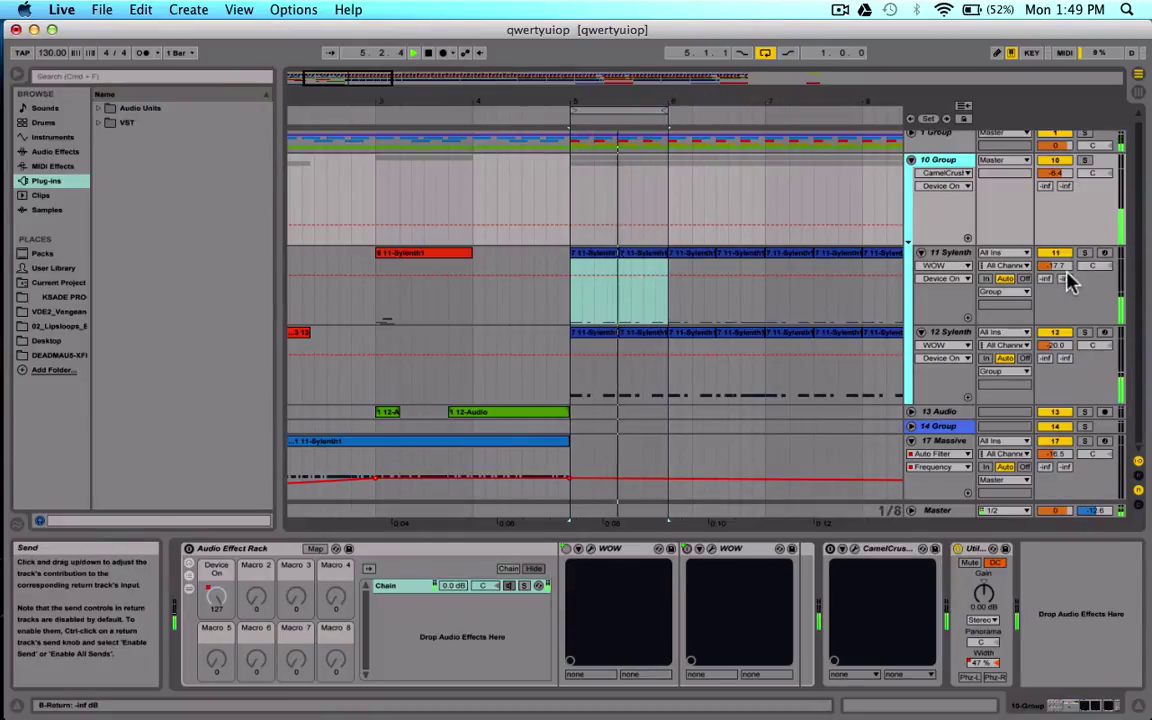
key("space")
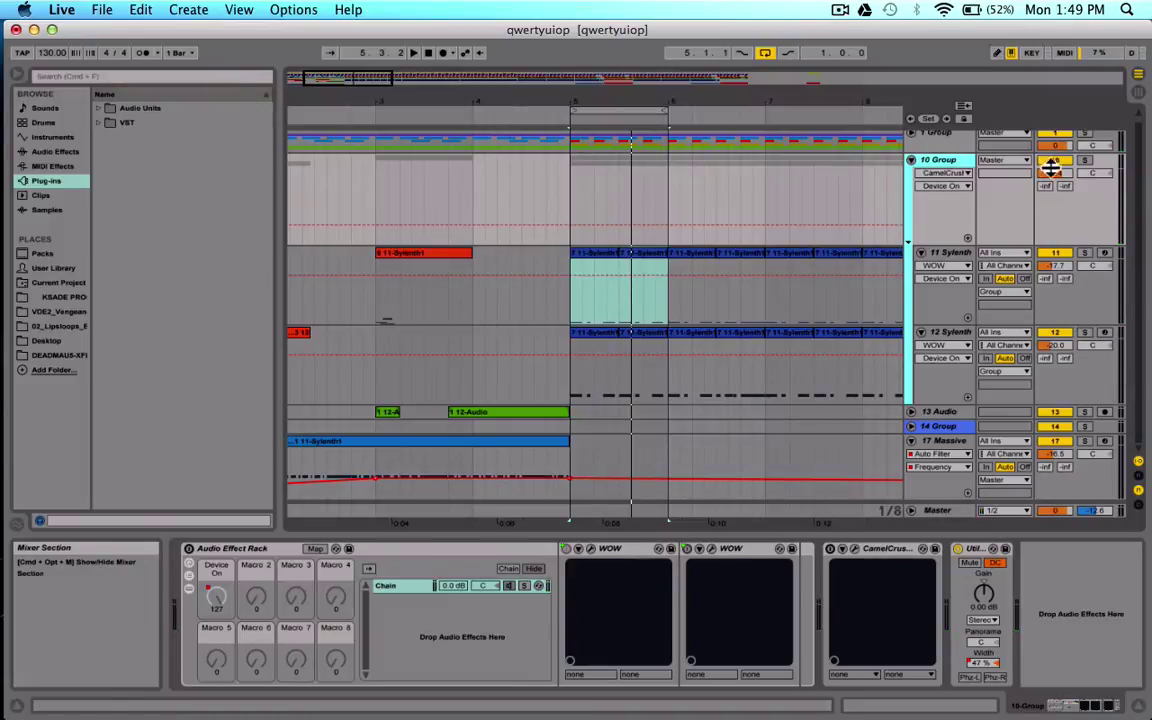
Raise the 10 Group track volume to -0.7 dB and re-enable the overridden Device On automation of its effect rack
left_click_drag(1055, 172, 1055, 162)
key("space")
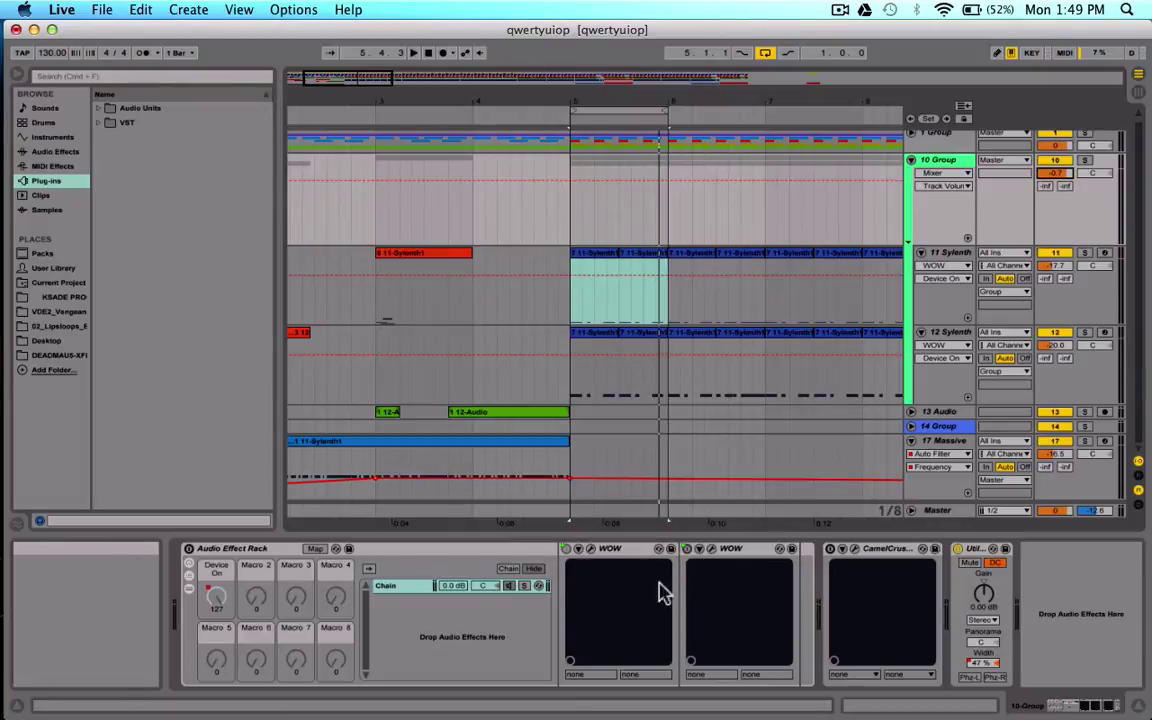
left_click(226, 599)
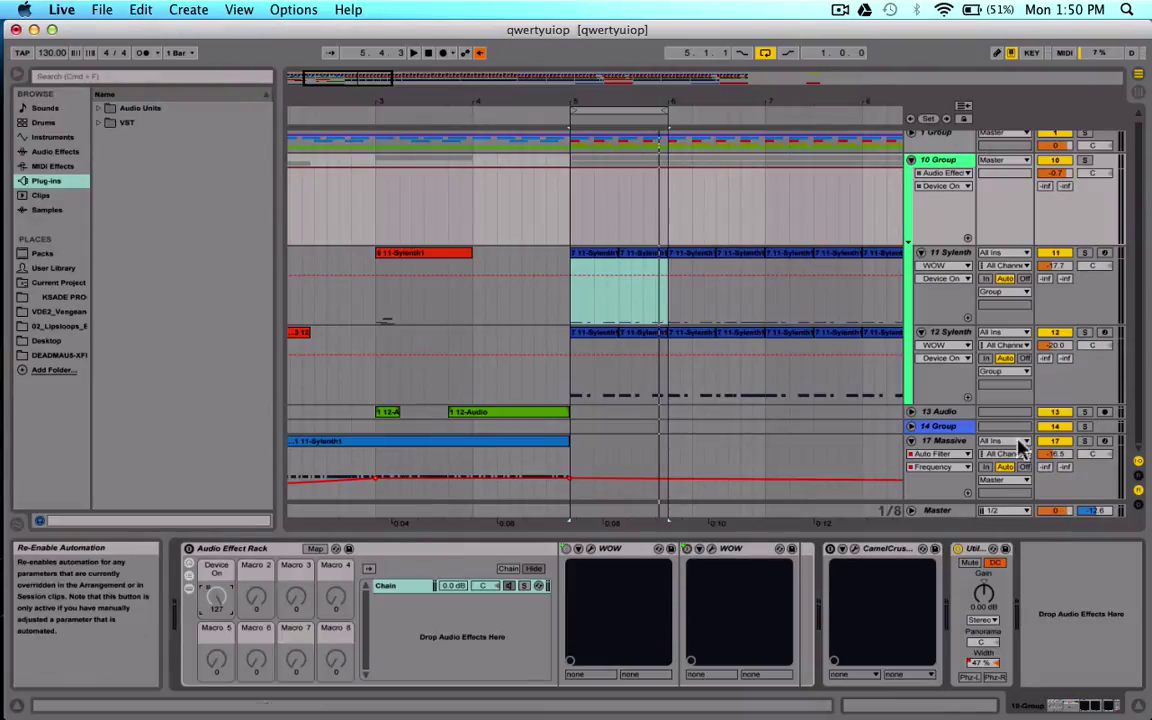
left_click(479, 52)
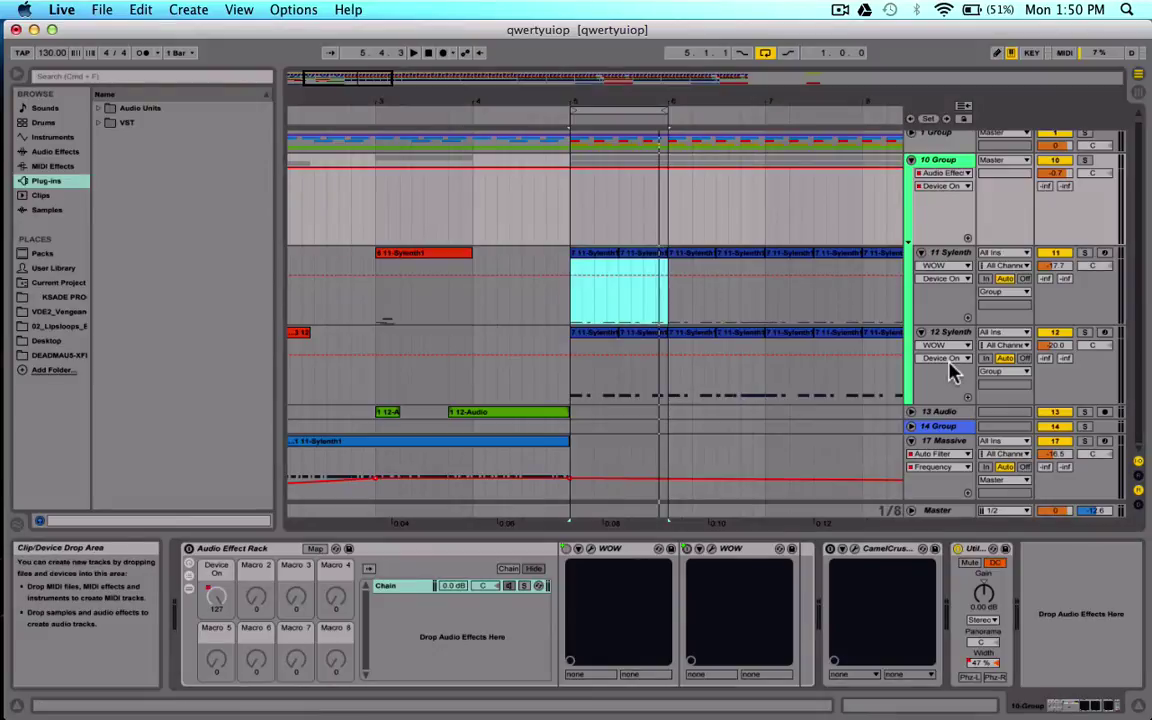
Solo the 11 Sylenth1 track with its WOW effect bypassed and raise the track volume to -3.9 dB during playback
left_click(950, 253)
left_click(1084, 253)
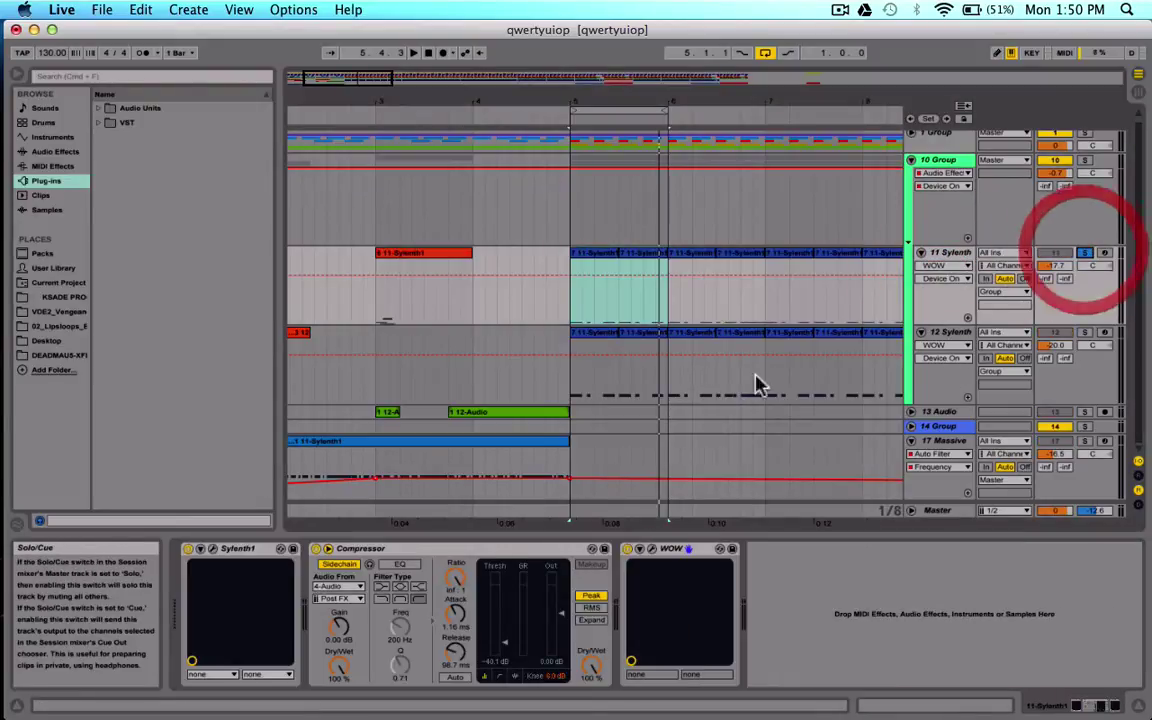
left_click(628, 549)
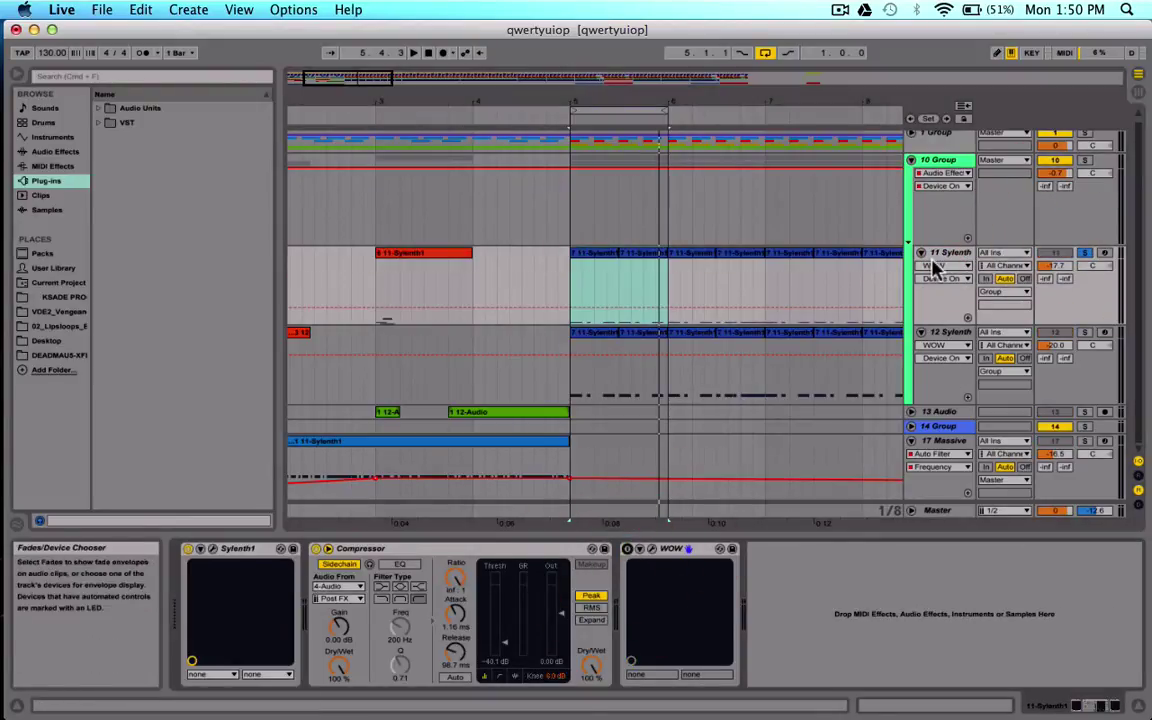
key("space")
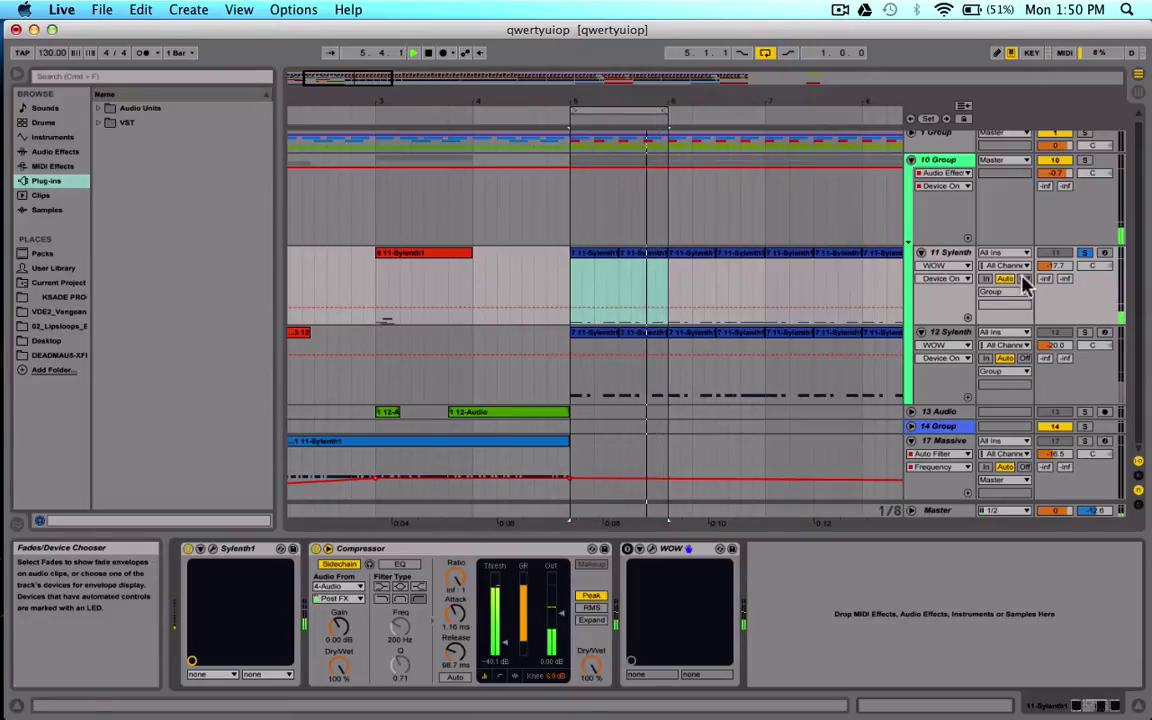
left_click_drag(1053, 268, 1053, 200)
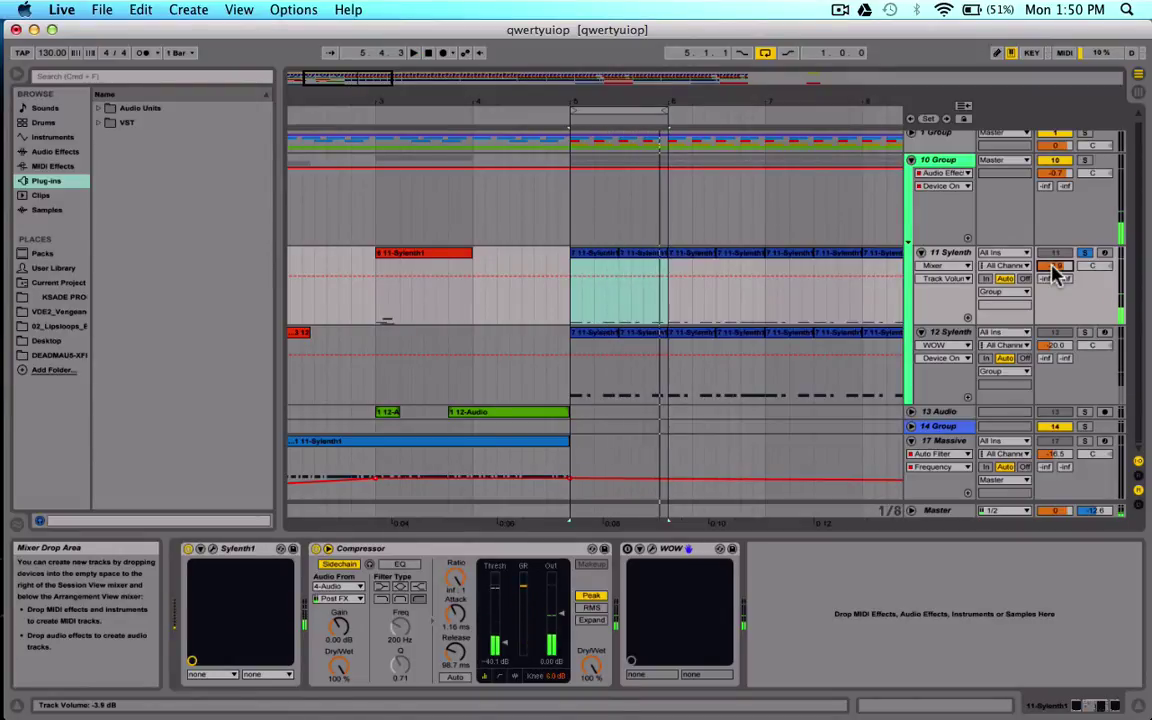
Open the Sylenth1 plug-in window of track 11, reposition it and show Part A
left_click(203, 549)
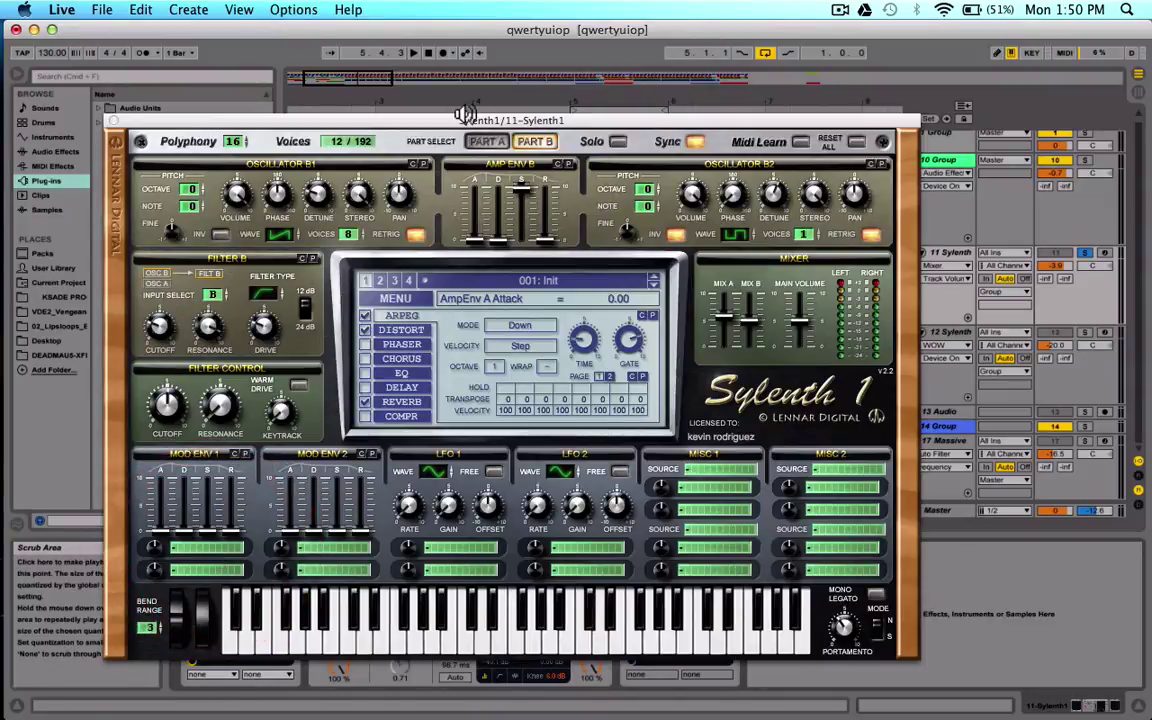
left_click_drag(442, 118, 507, 80)
left_click(443, 139)
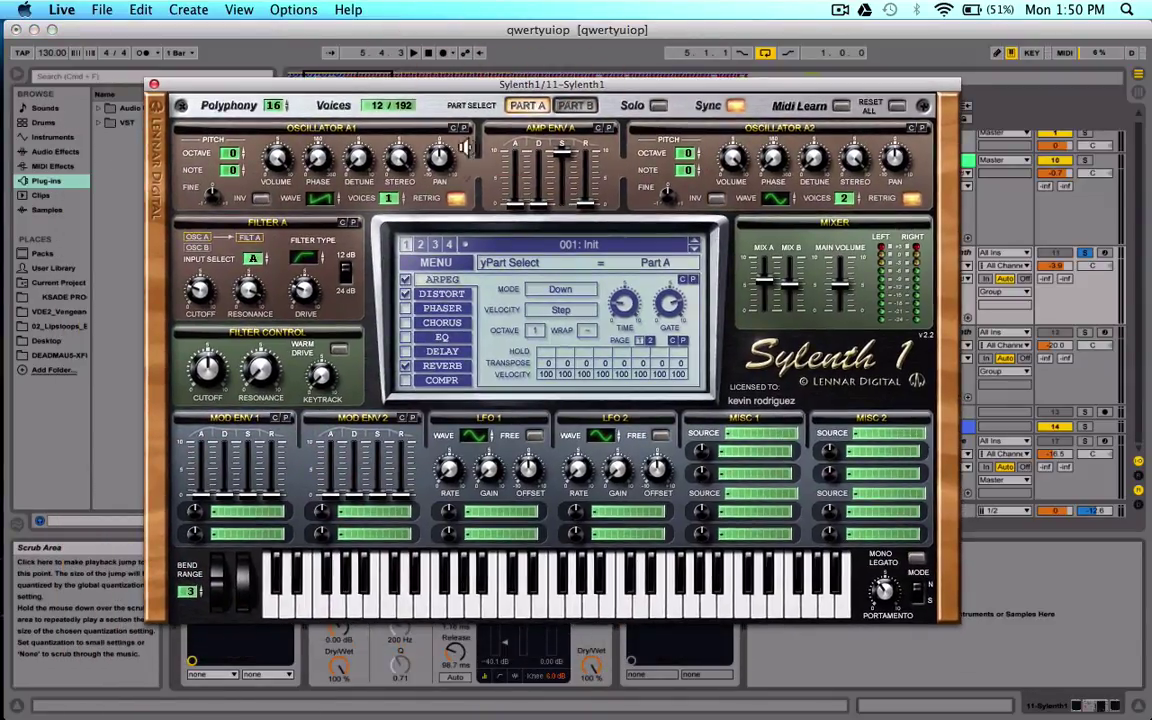
Inspect Part A's oscillator A1 wave and the attack, decay and release of amp envelope A
left_click(447, 264)
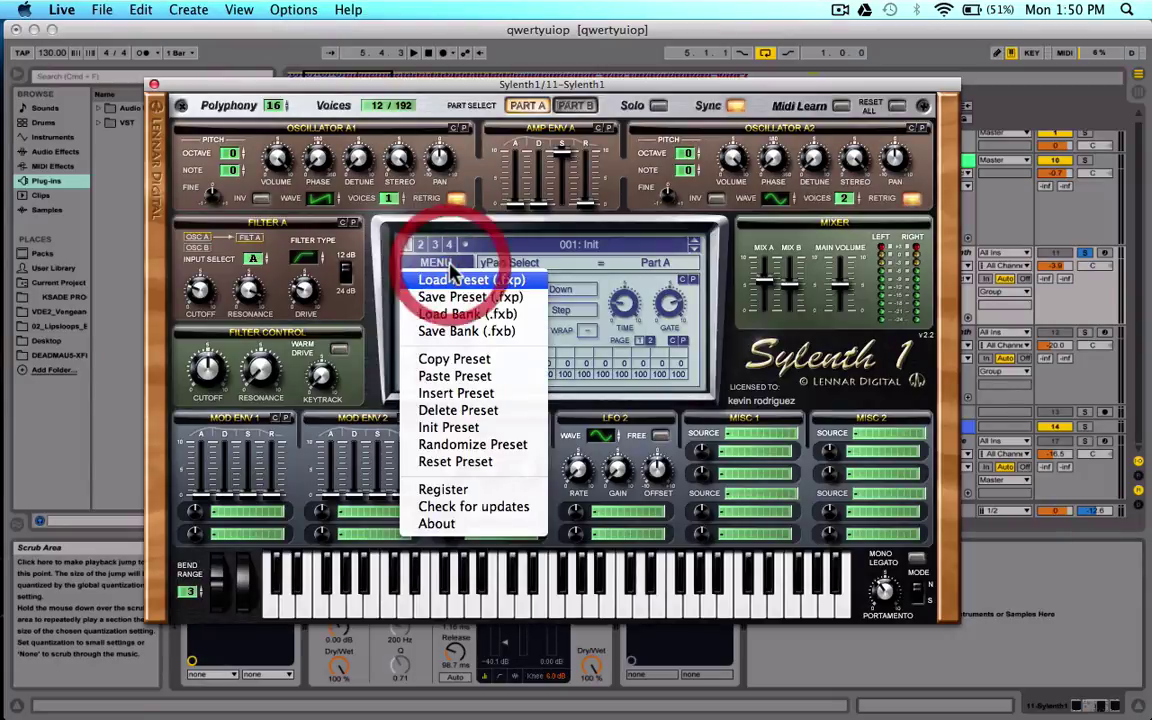
left_click(449, 100)
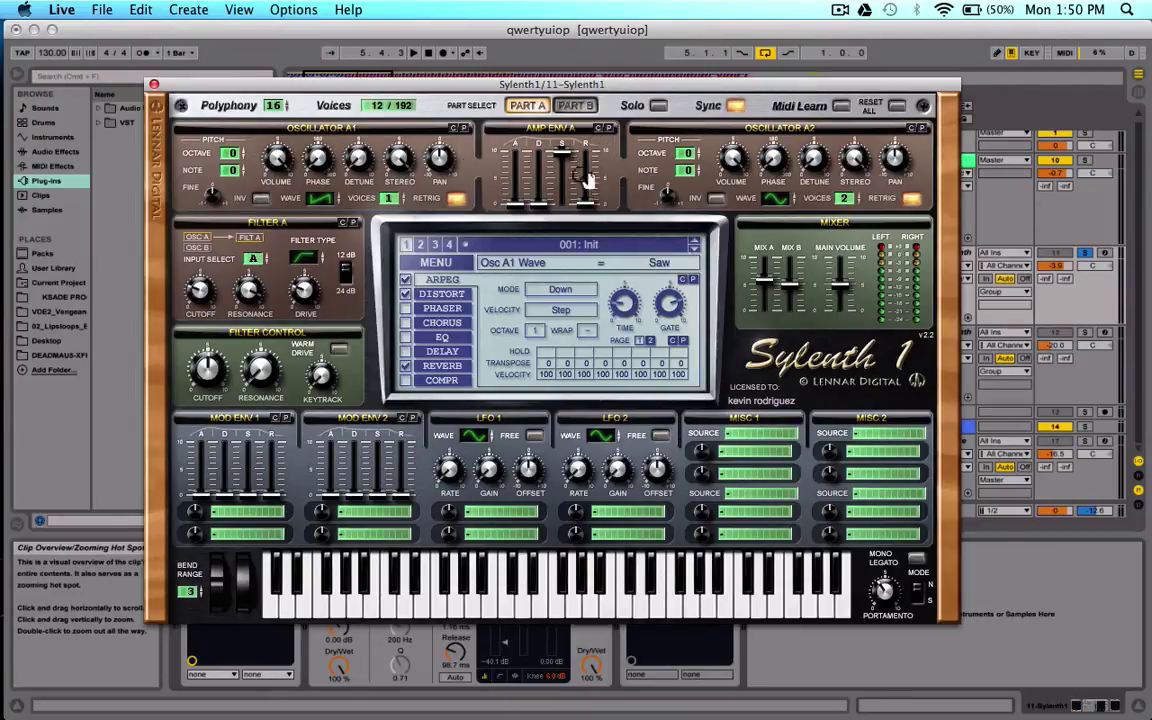
left_click(527, 204)
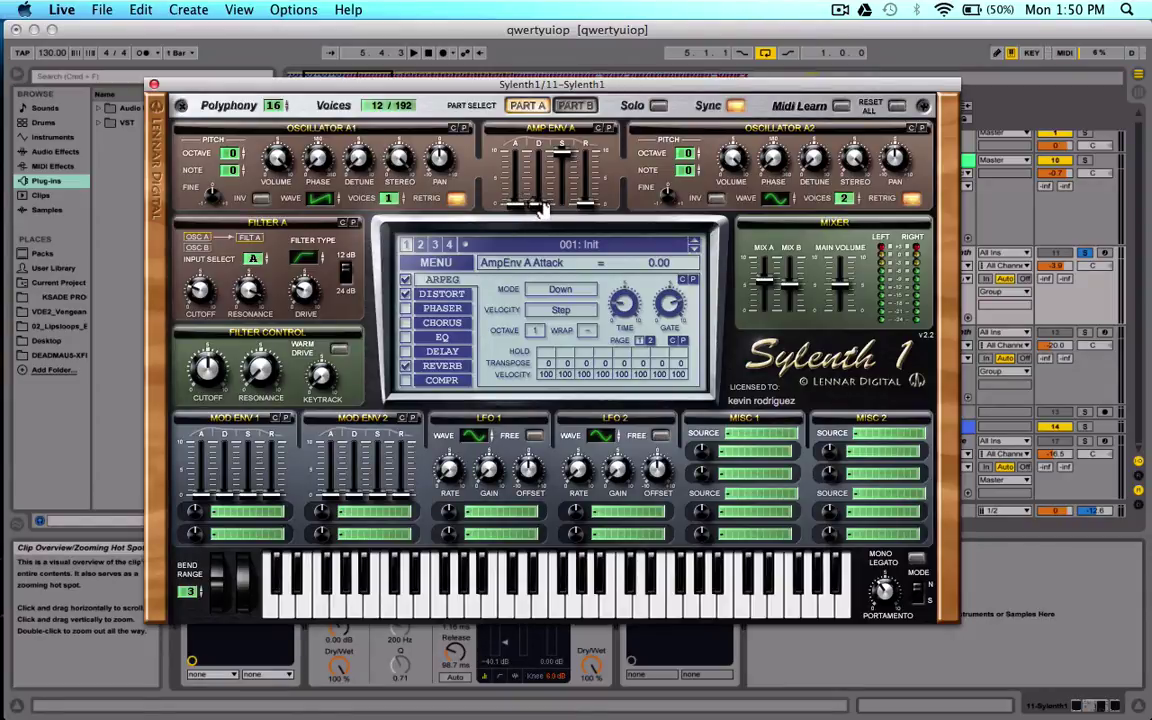
left_click(540, 206)
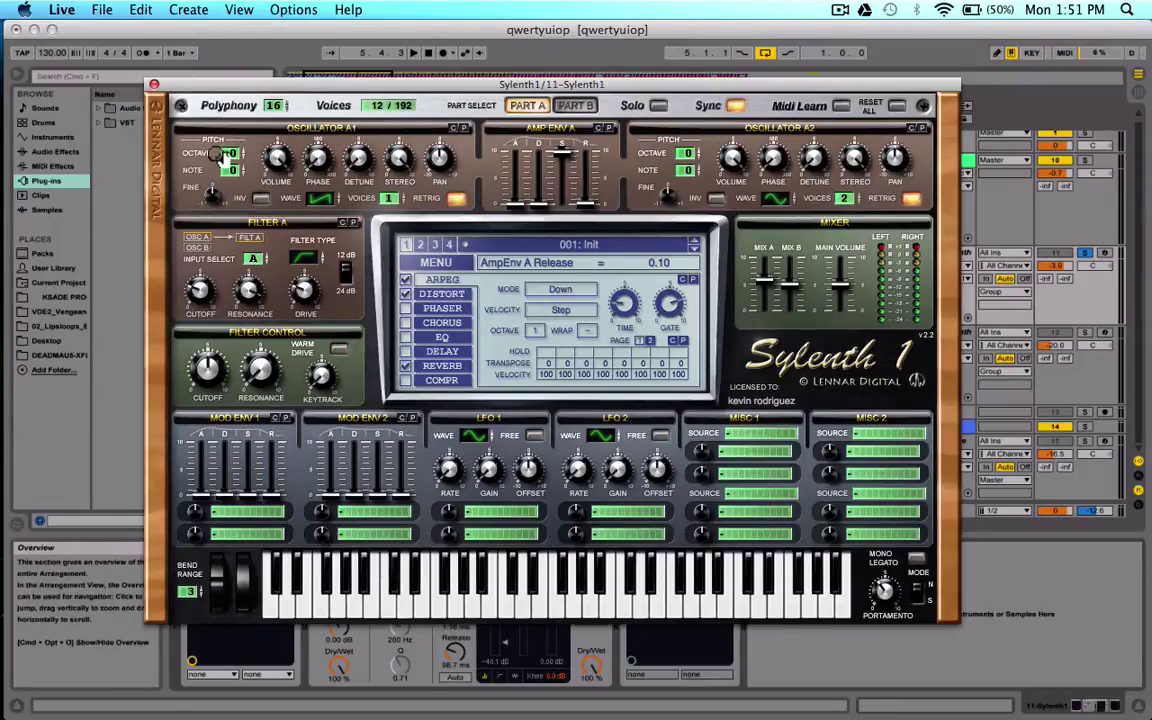
Inspect Filter A's type, drive, resonance and cutoff values
left_click(316, 266)
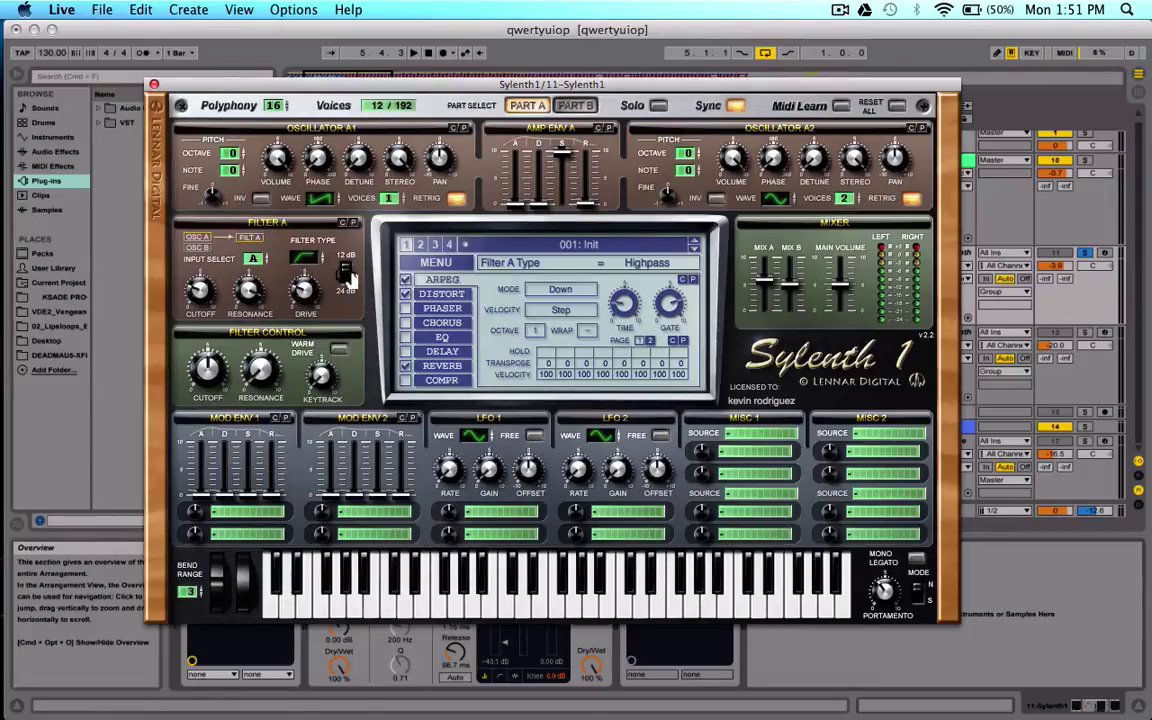
left_click_drag(303, 291, 314, 296)
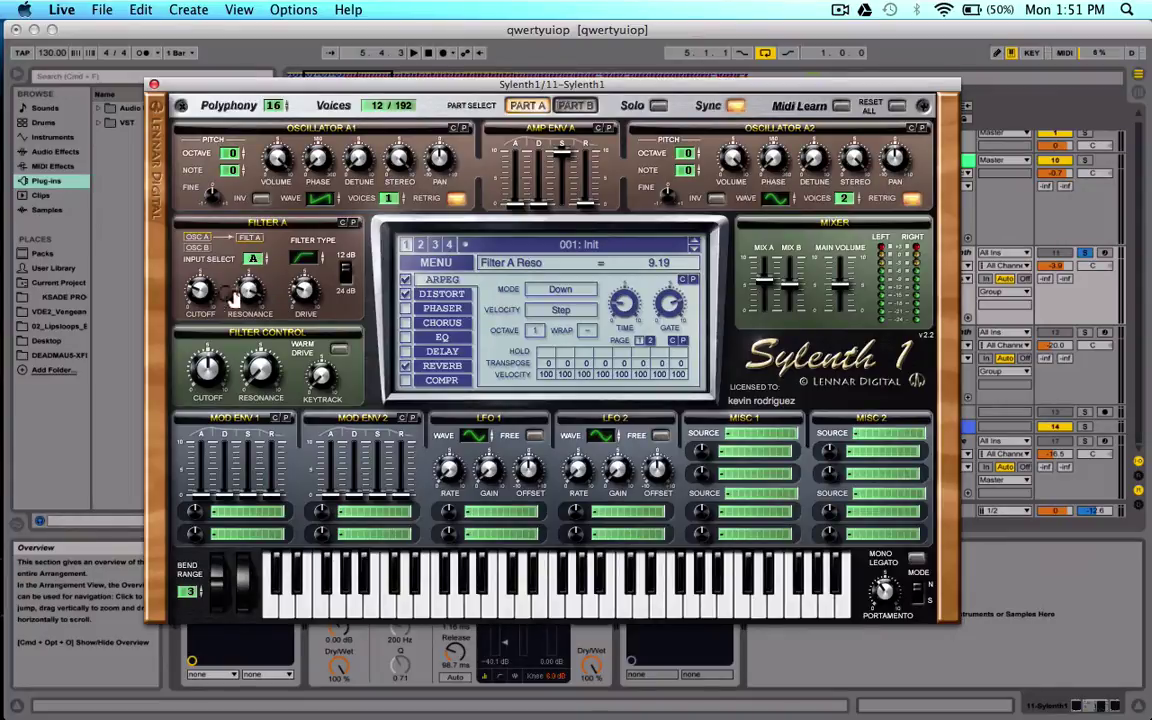
left_click(198, 293)
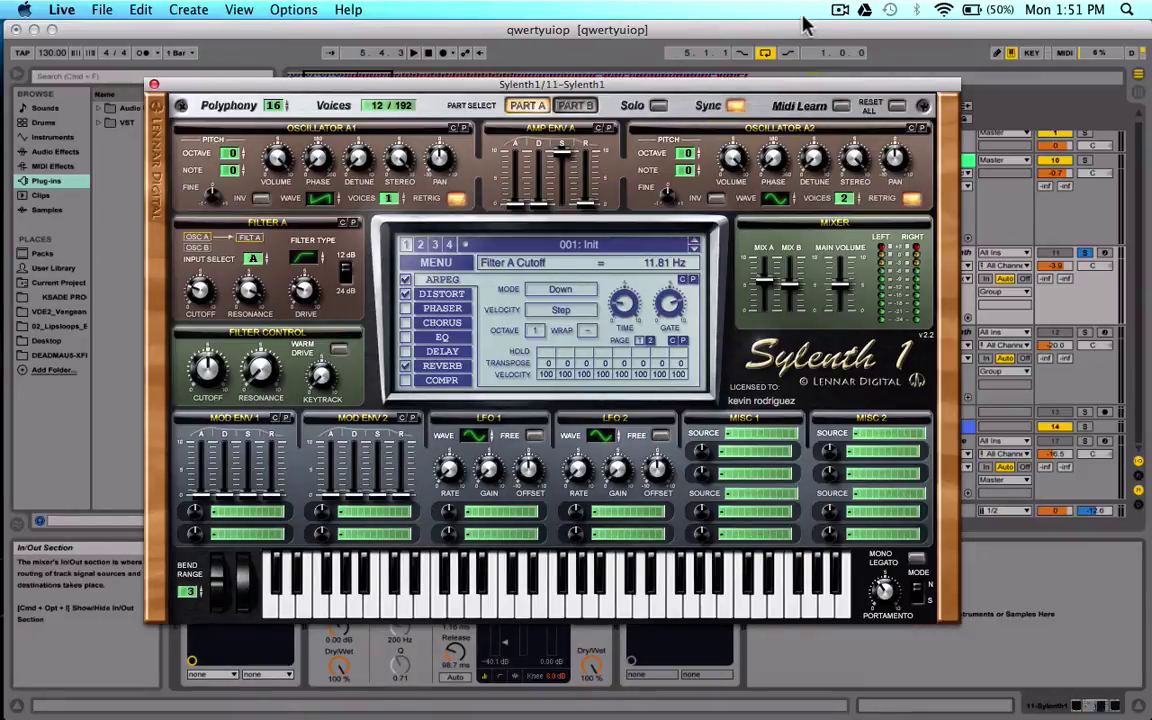
Show Part B and inspect amp envelope B's attack, oscillator B1's phase and detune, oscillator B2's wave and detune, and Mono Legato
left_click(580, 106)
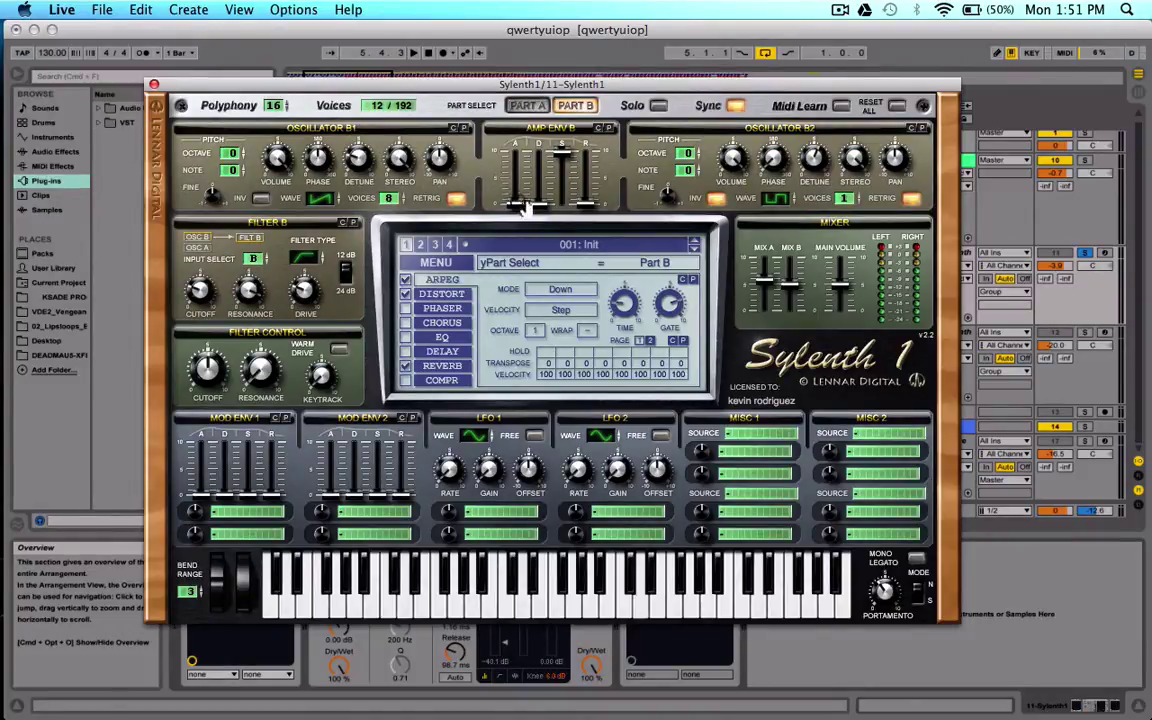
left_click_drag(518, 184, 522, 210)
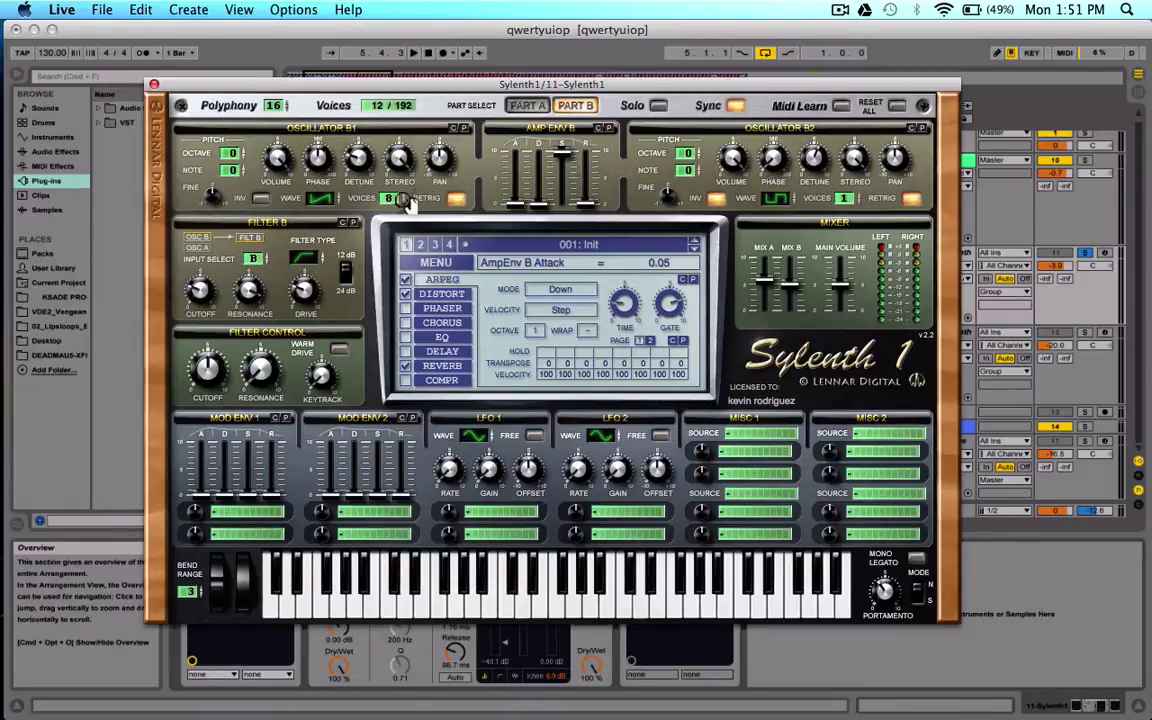
left_click(322, 162)
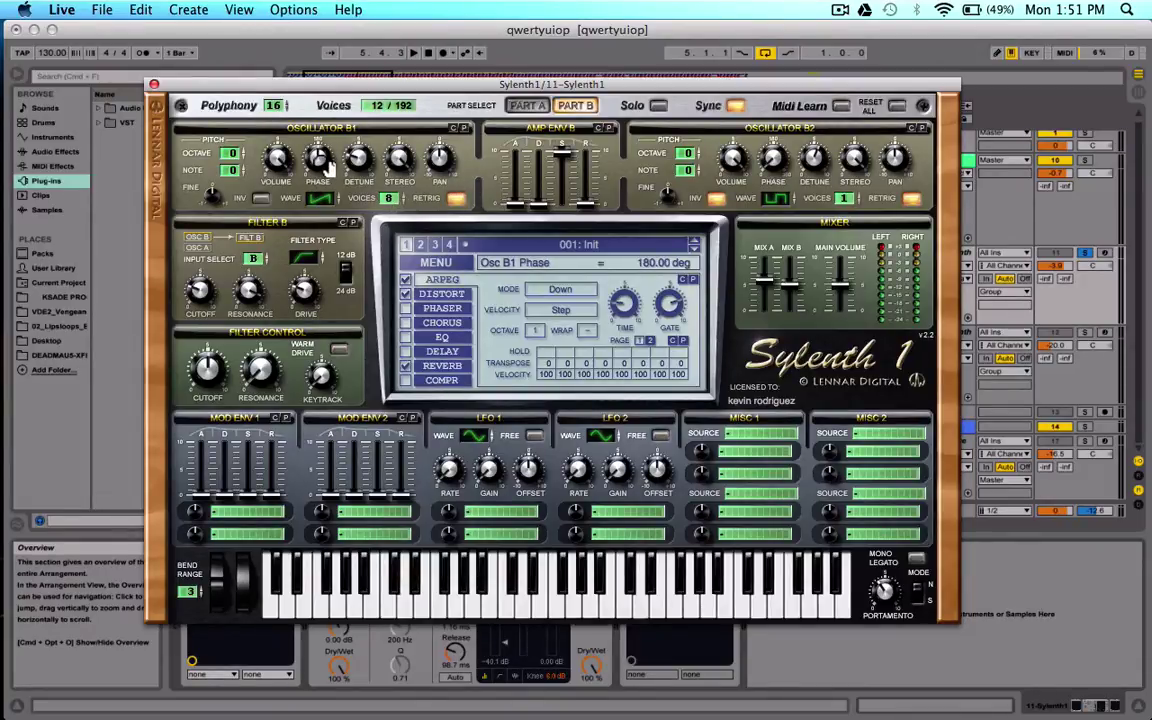
left_click(357, 160)
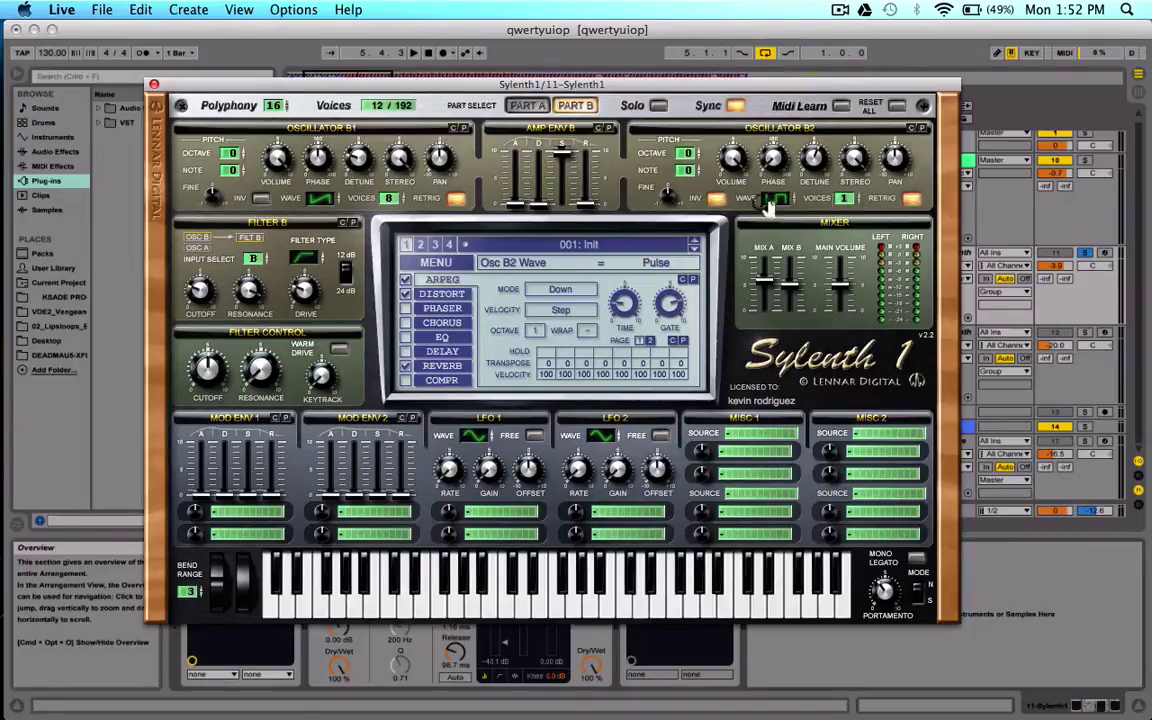
left_click(815, 160)
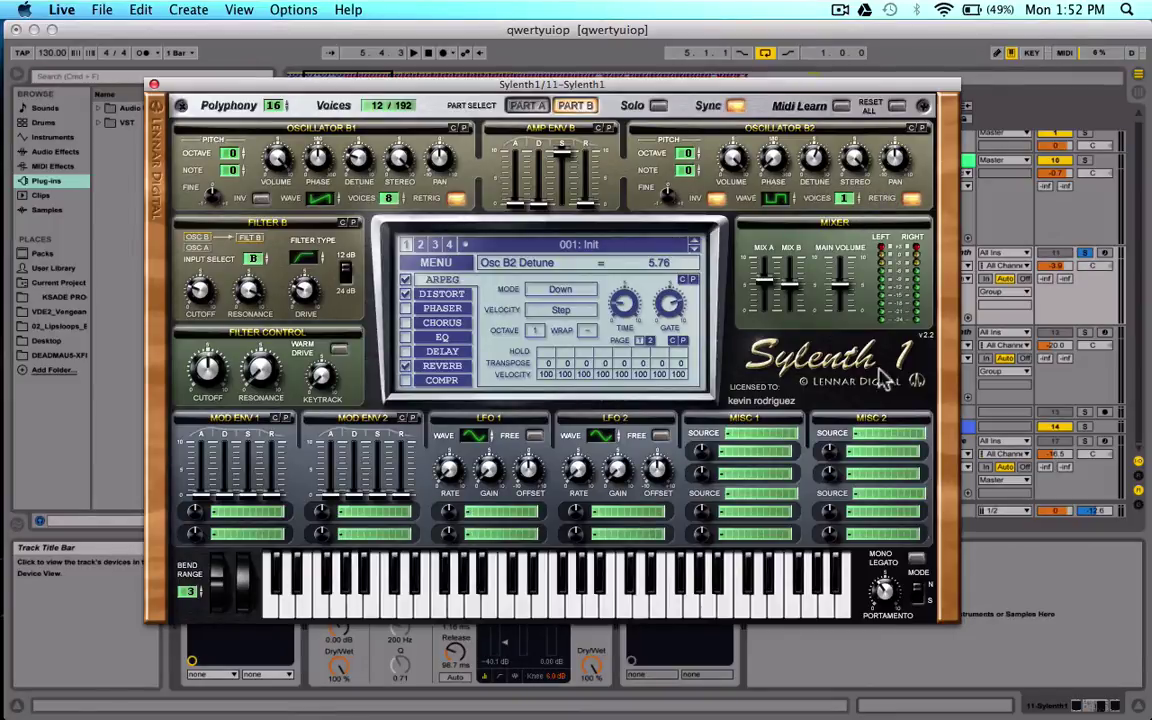
left_click(918, 560)
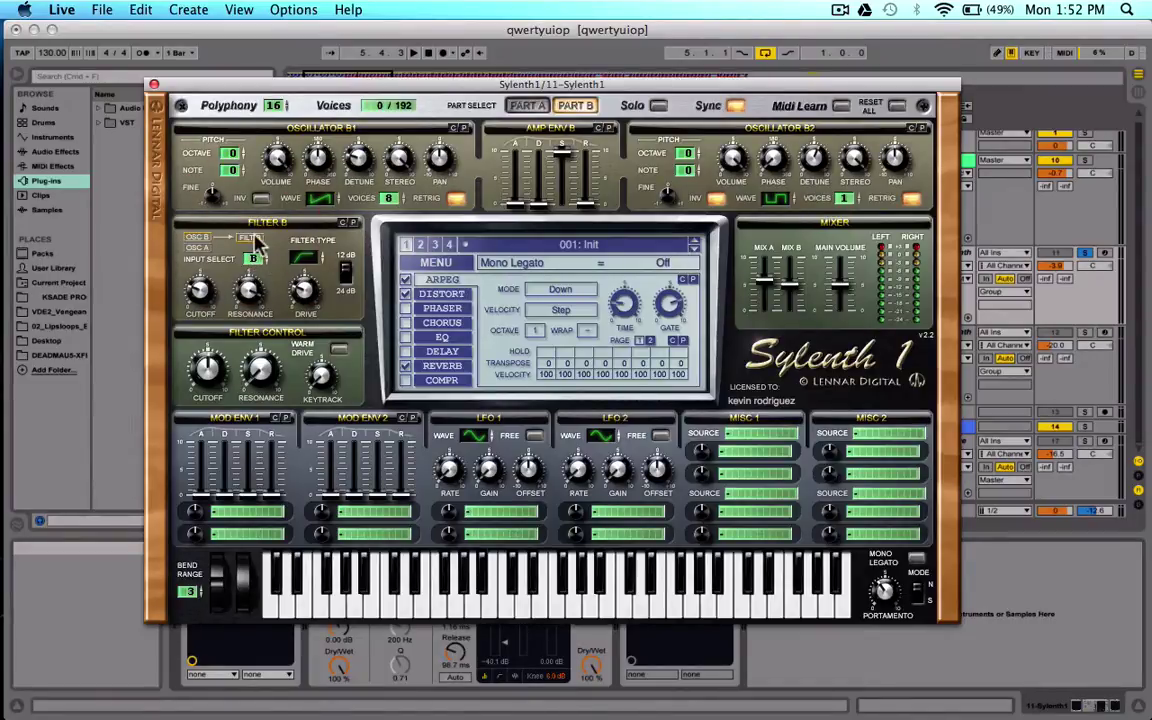
Inspect Filter B's type, slope, drive, resonance and cutoff, and compare Part B with Part A
left_click(305, 268)
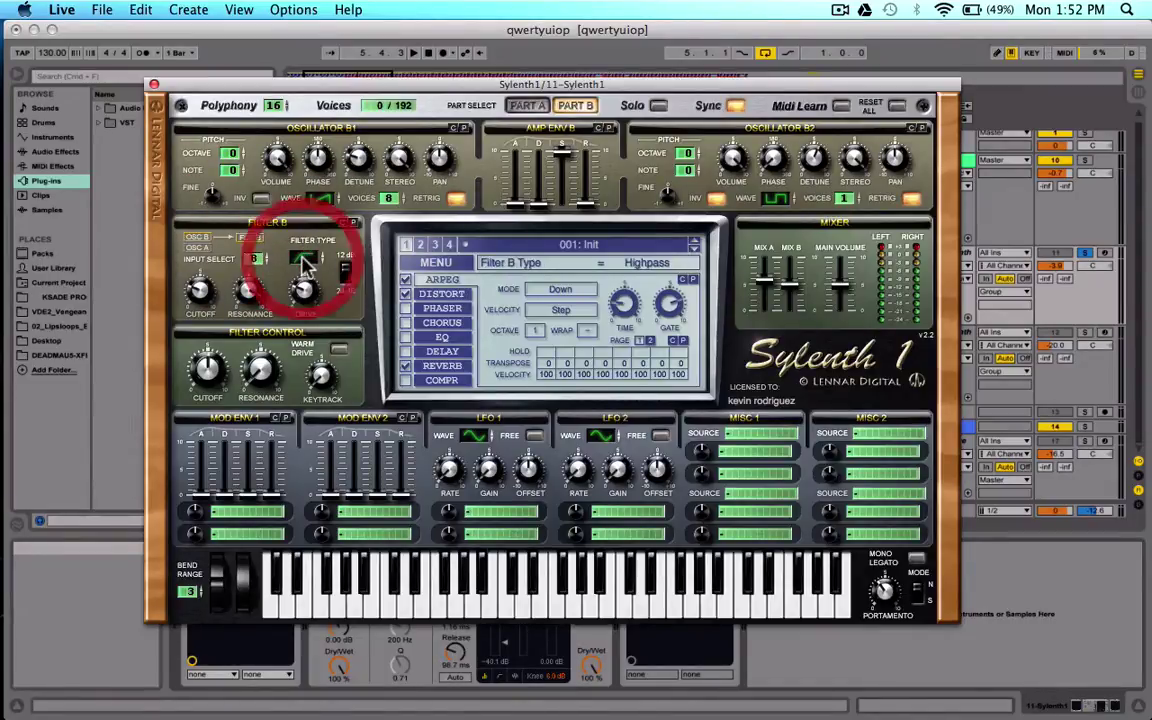
left_click(343, 268)
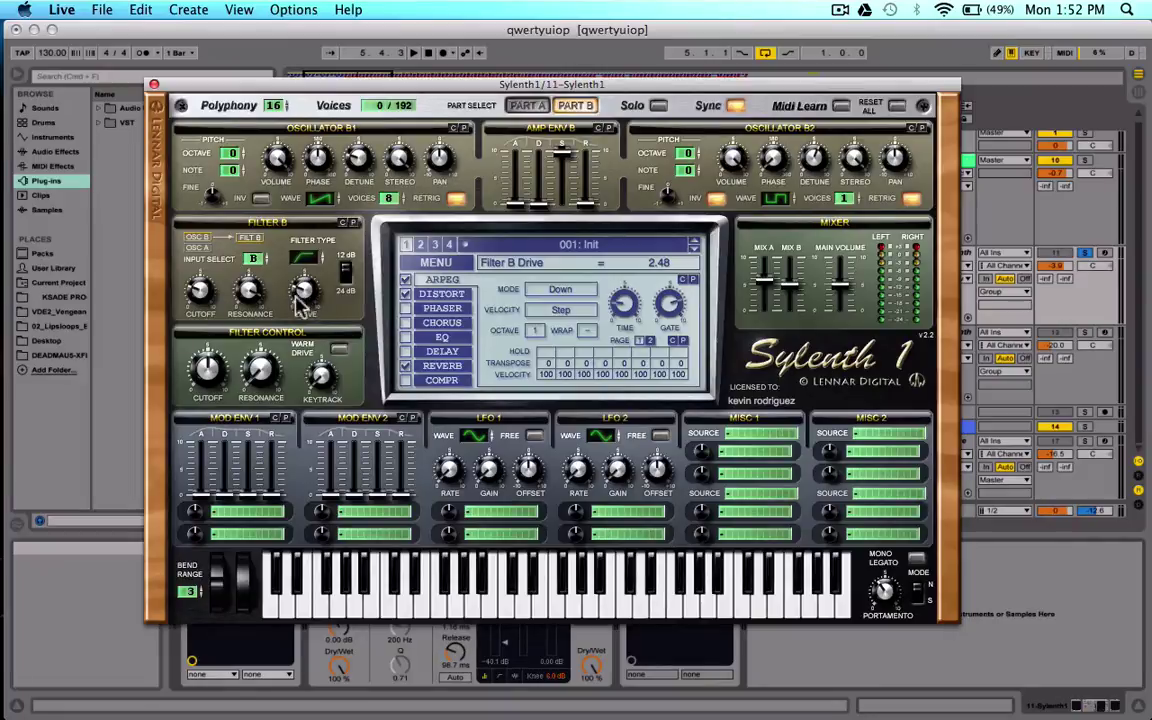
left_click(250, 288)
left_click(199, 289)
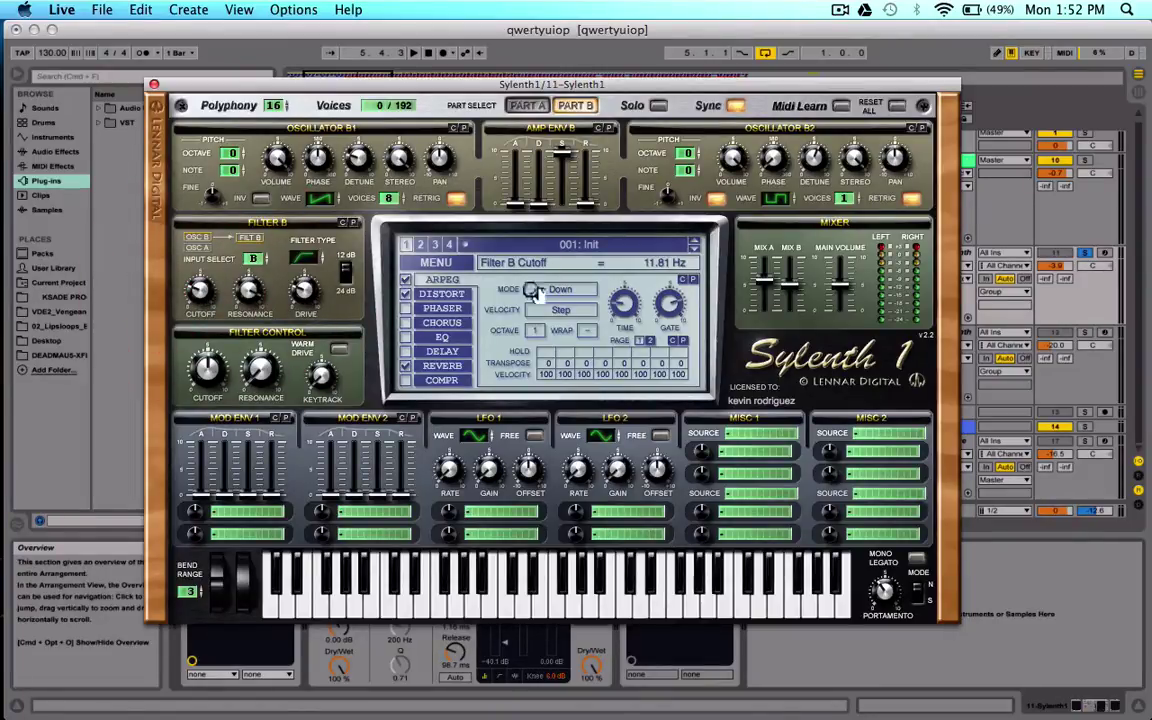
left_click(527, 107)
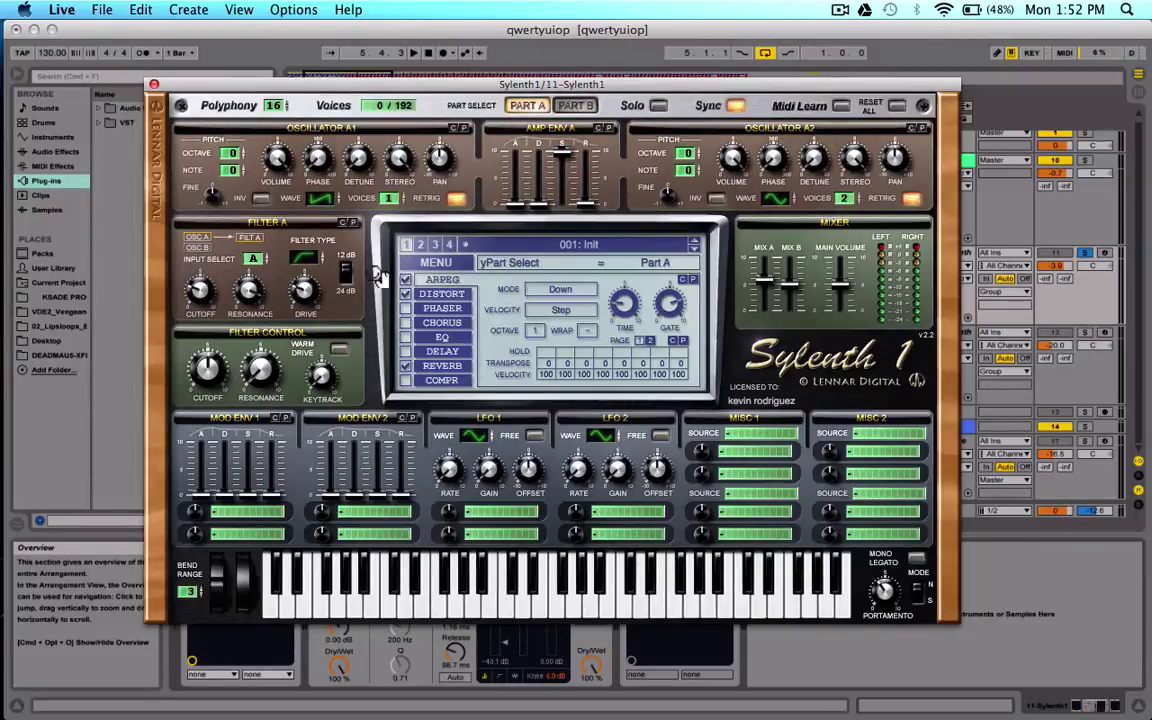
left_click(575, 105)
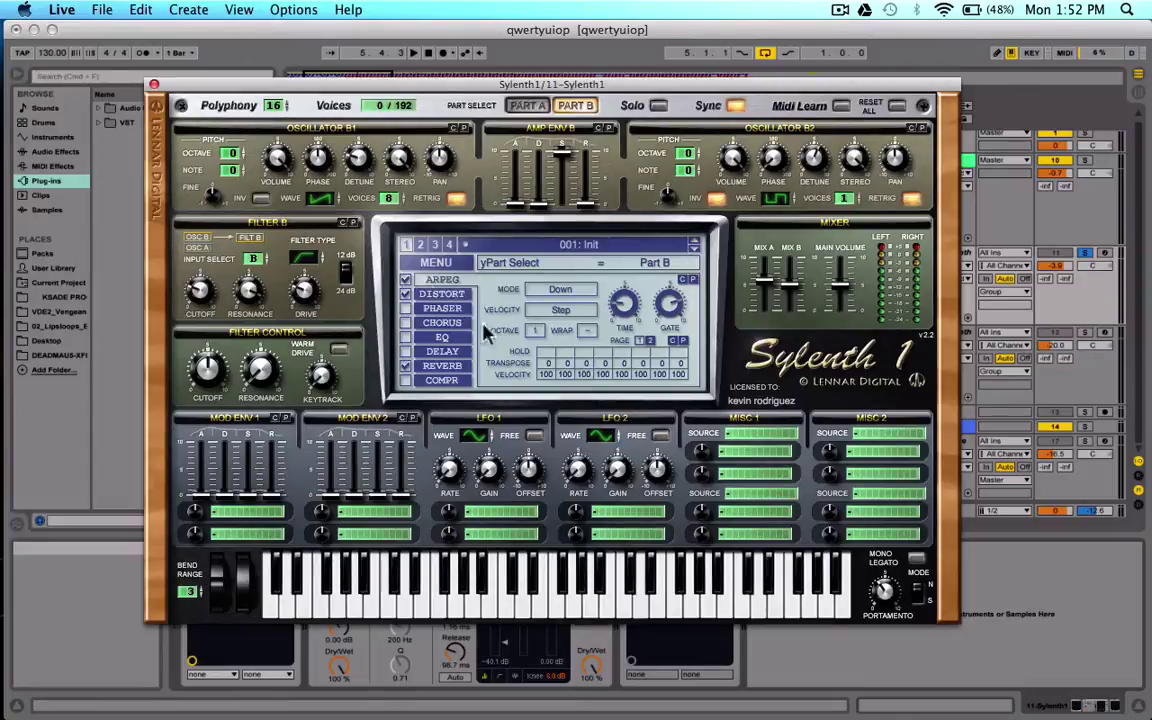
Inspect the arpeggiator's mode, velocity, time and gate settings
left_click(565, 298)
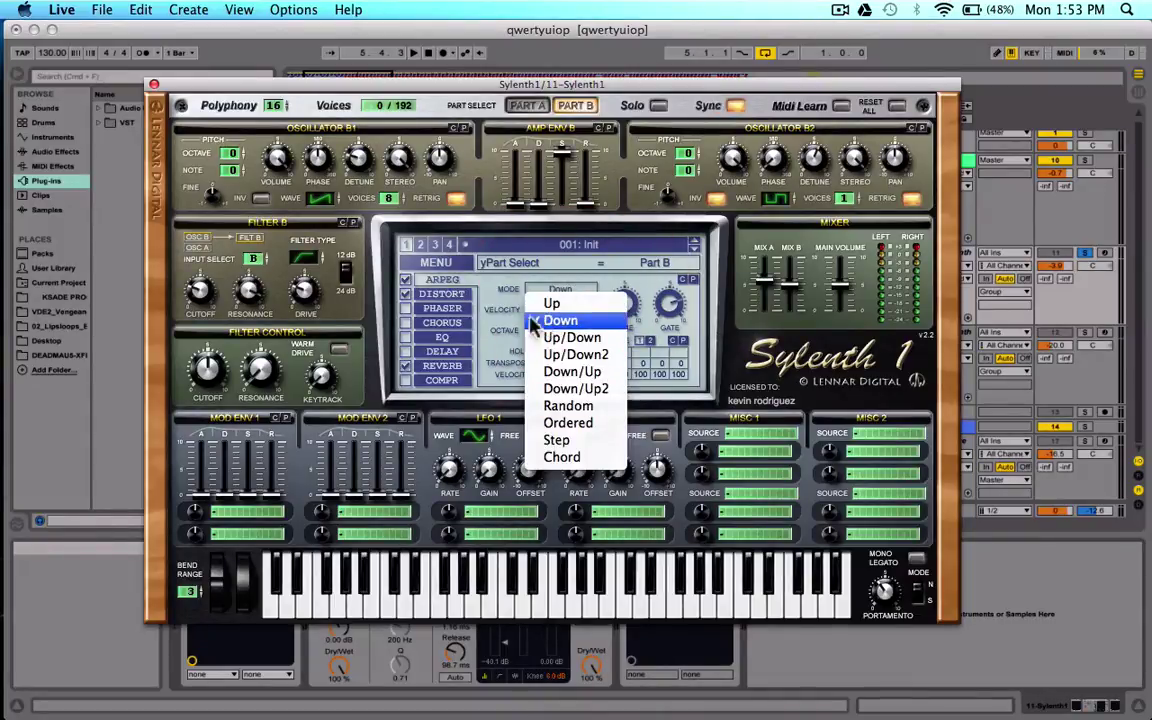
left_click(437, 282)
left_click(559, 310)
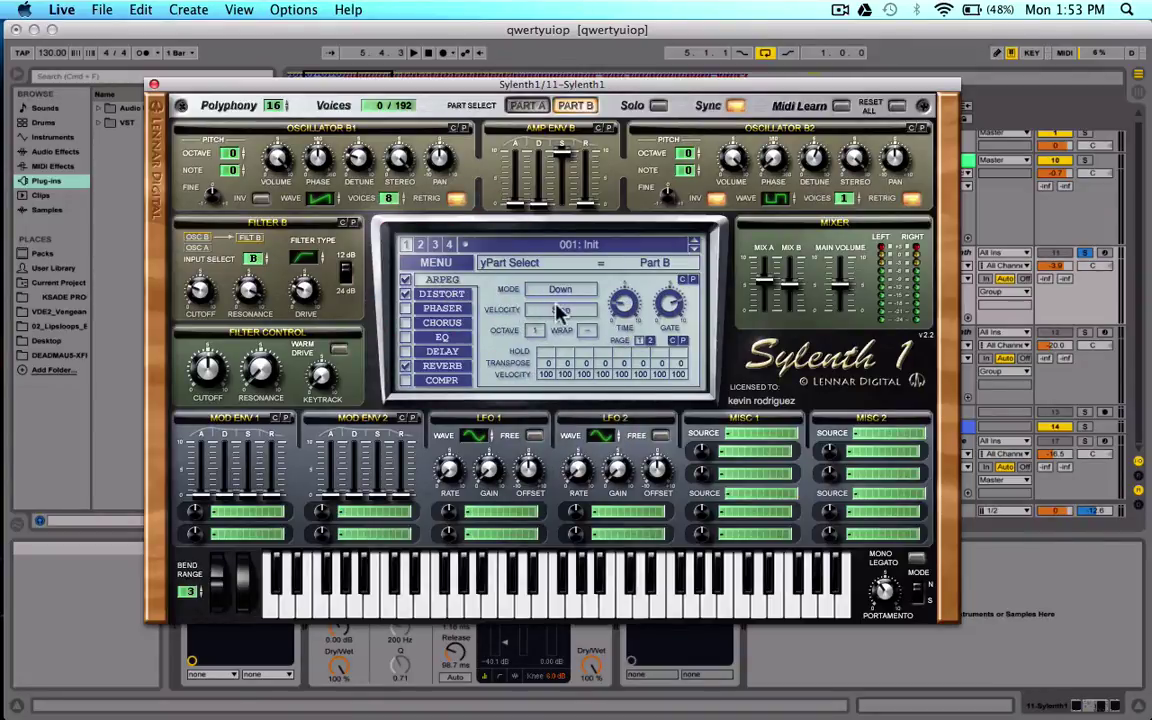
left_click(625, 308)
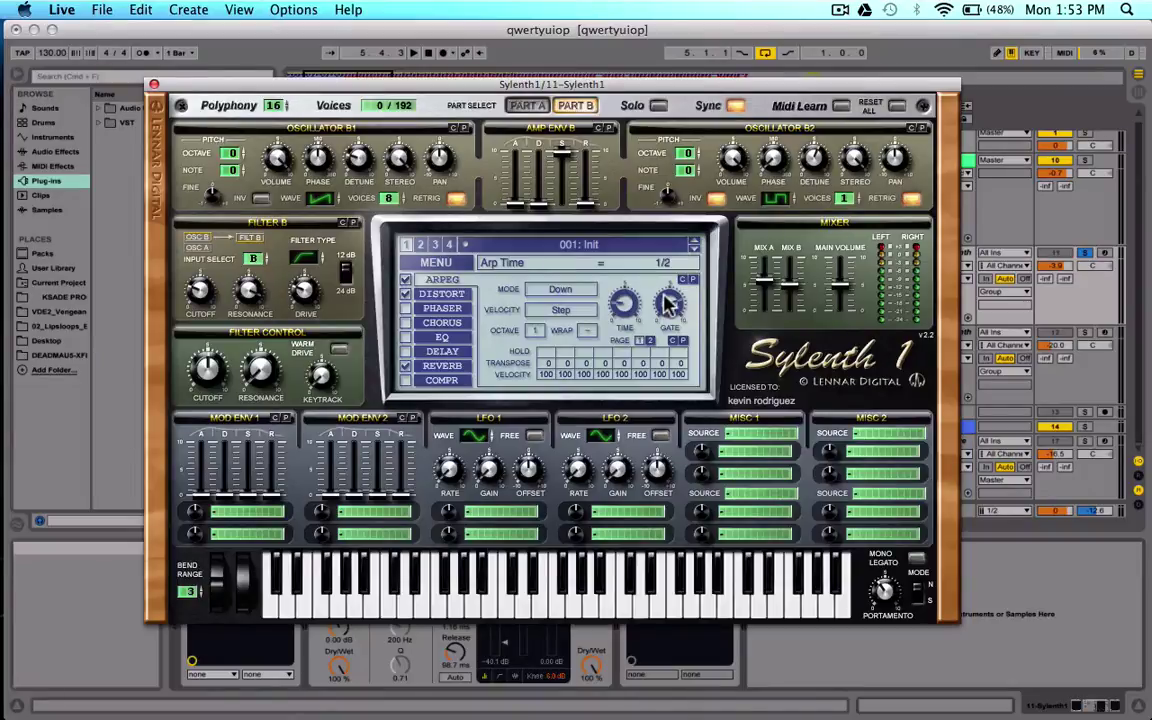
left_click(669, 303)
Inspect the distortion's amount and dry/wet and the reverb's size and dry/wet, and close the Sylenth1 window
left_click(449, 293)
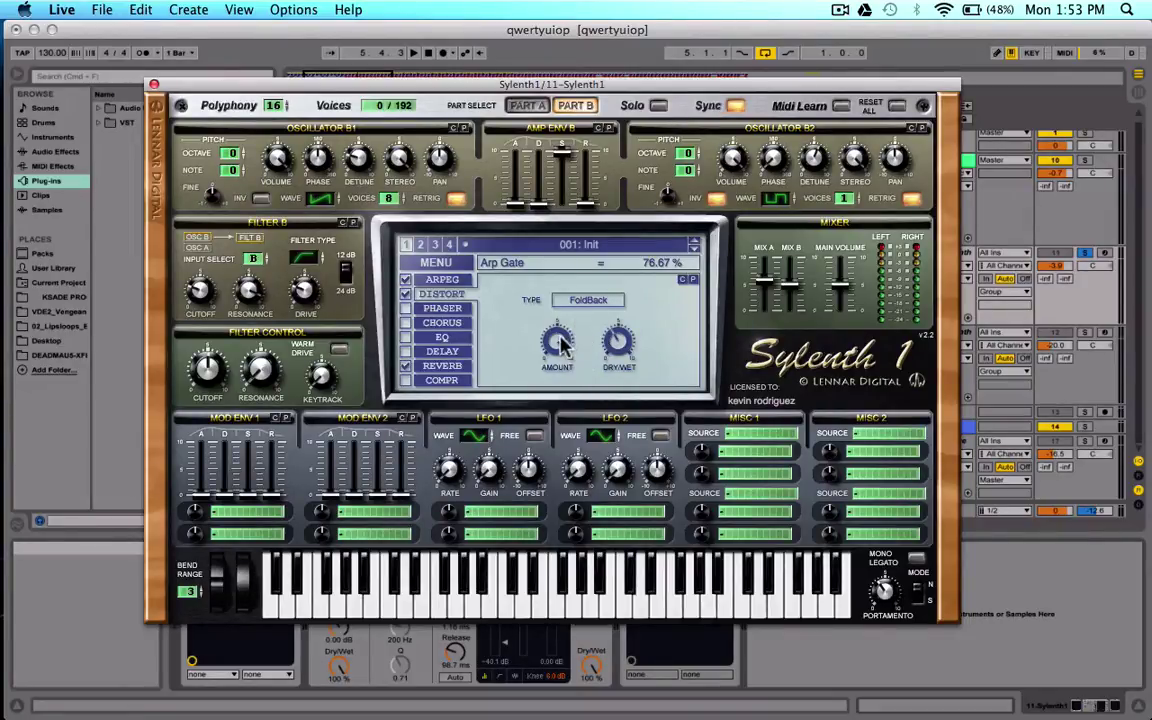
scroll(622, 343, "down", 10)
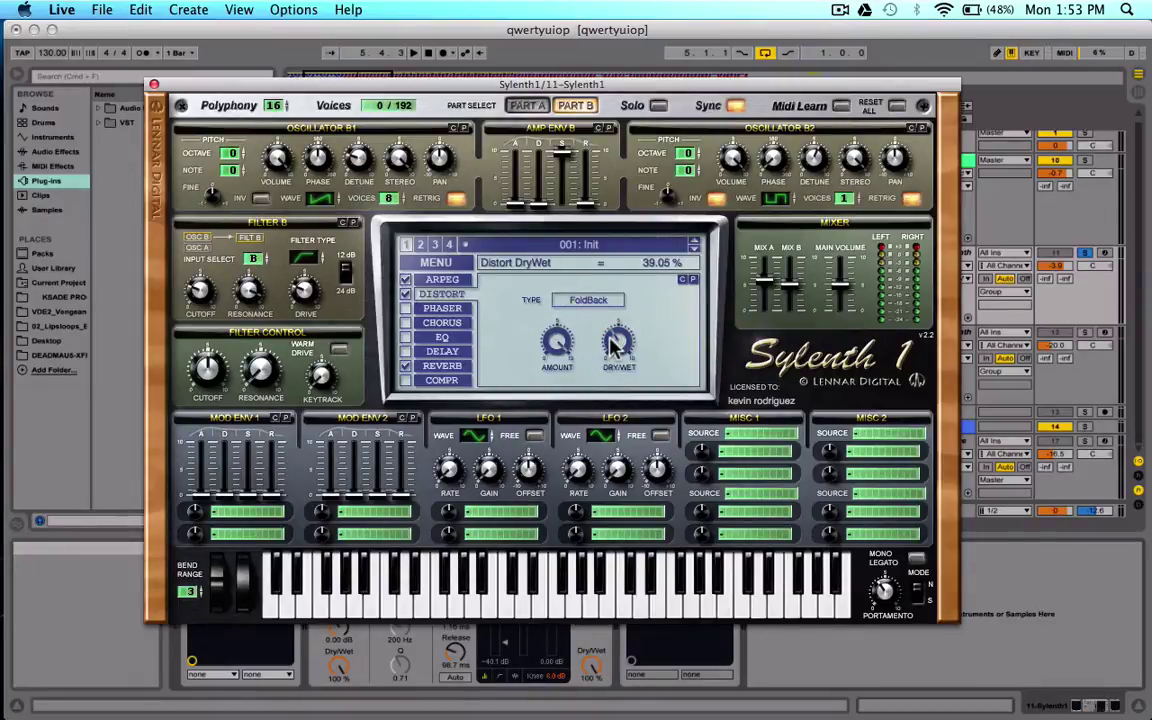
left_click(452, 370)
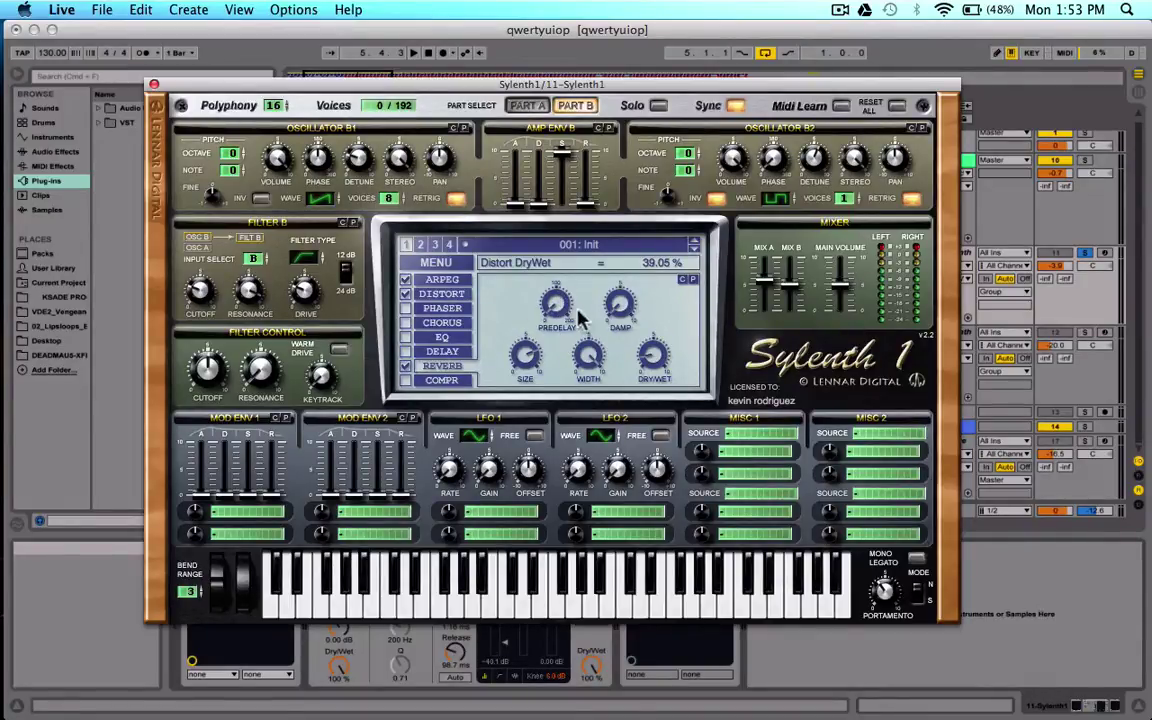
left_click(537, 350)
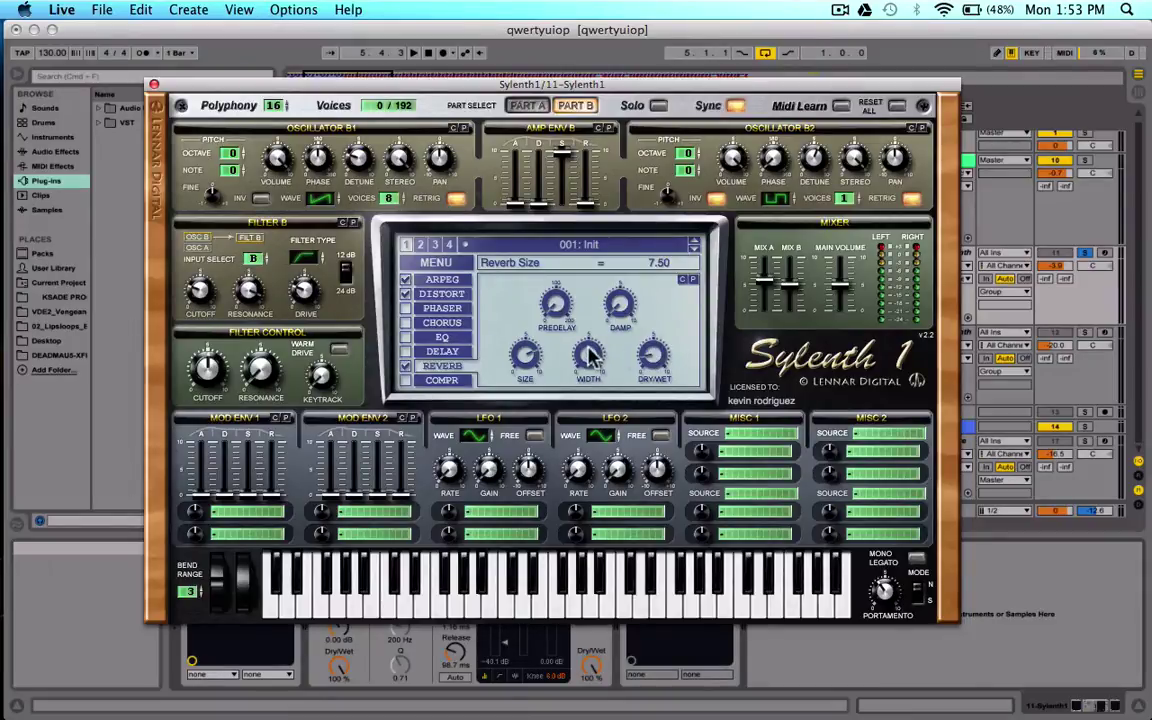
left_click(649, 357)
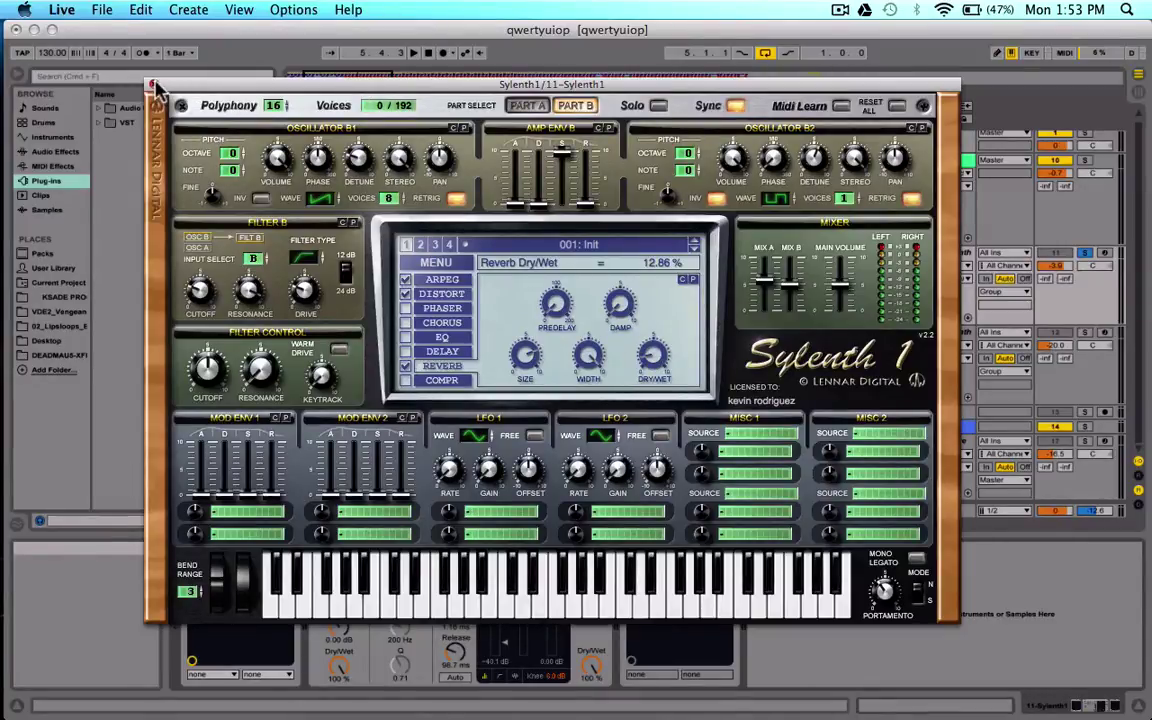
left_click(154, 85)
Point out the Compressor in track 11's device chain and open the WOW effect's plug-in window
left_click(458, 548)
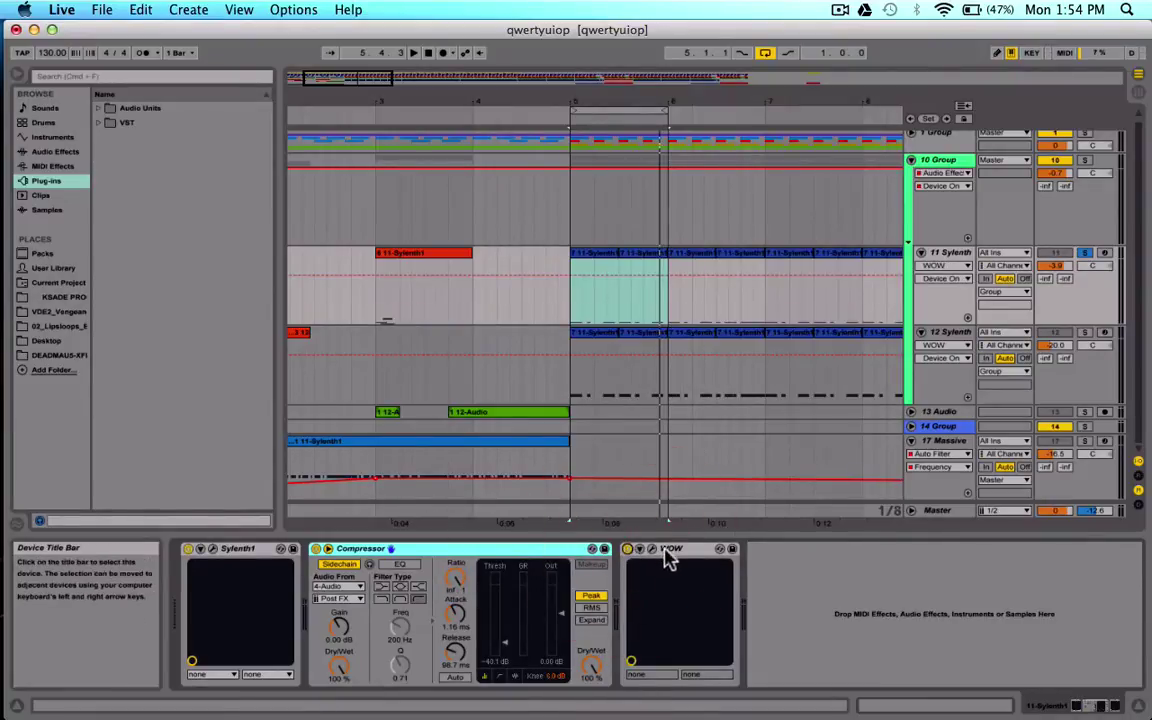
left_click(660, 552)
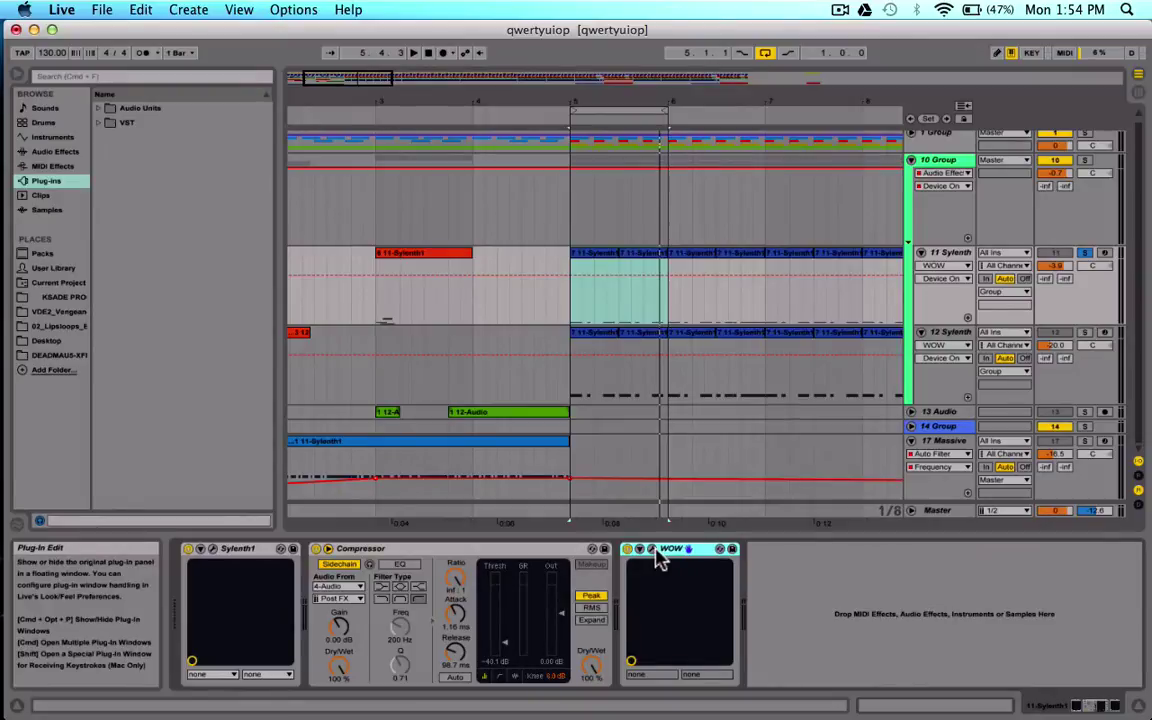
left_click(652, 550)
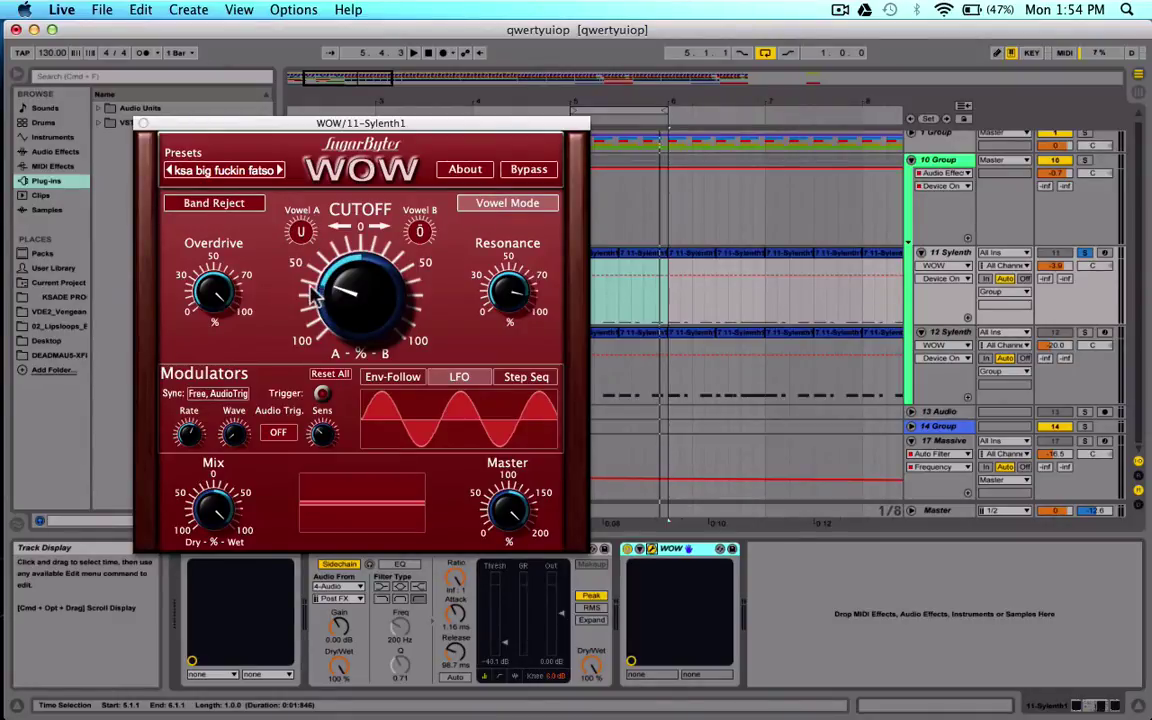
Inspect WOW's cutoff modulation, LFO rate, wave, sensitivity and overdrive, and close its window
left_click(365, 298)
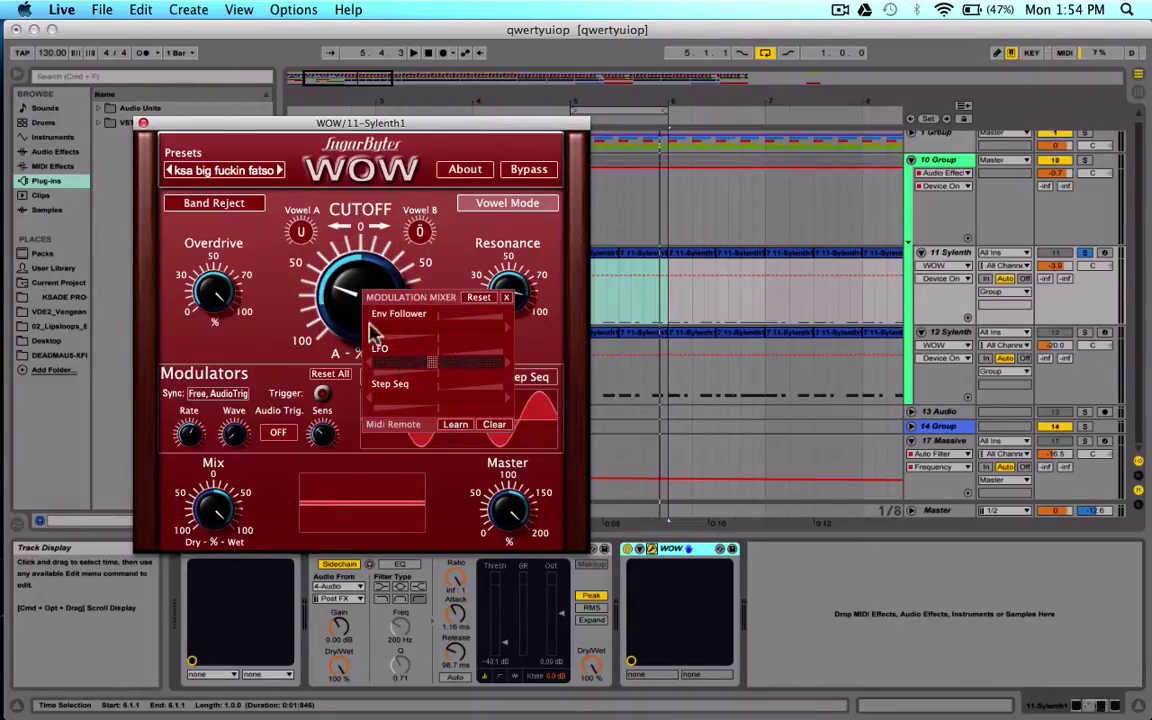
left_click(283, 313)
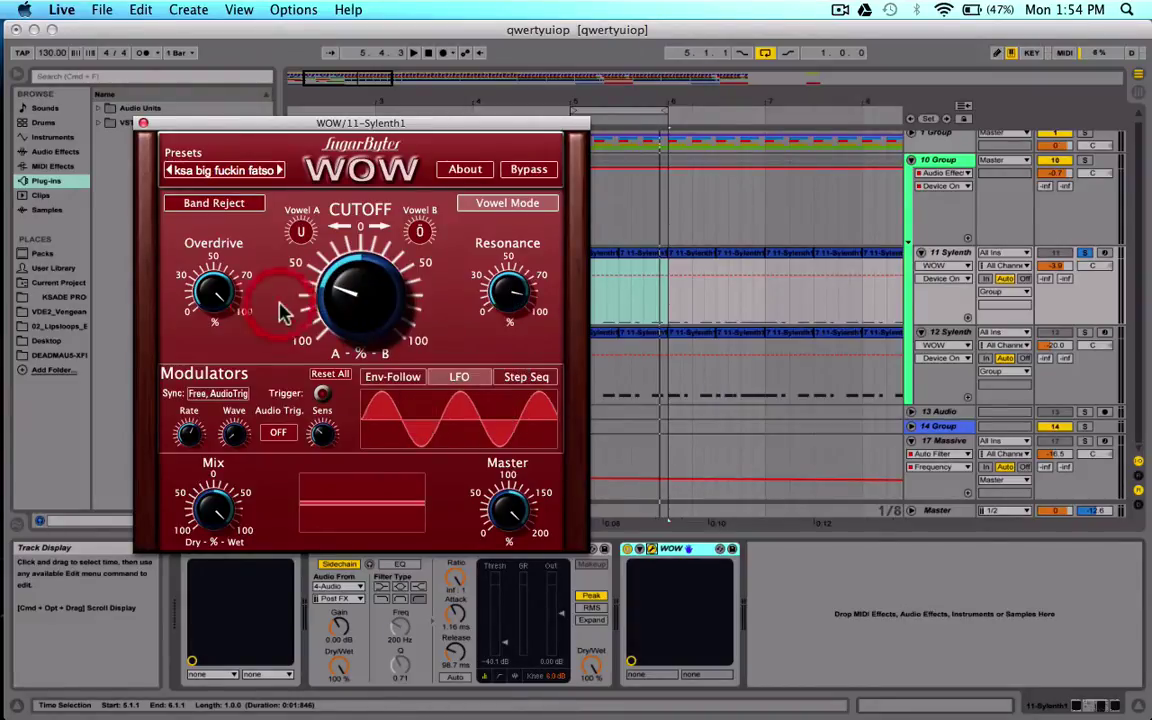
left_click(192, 434)
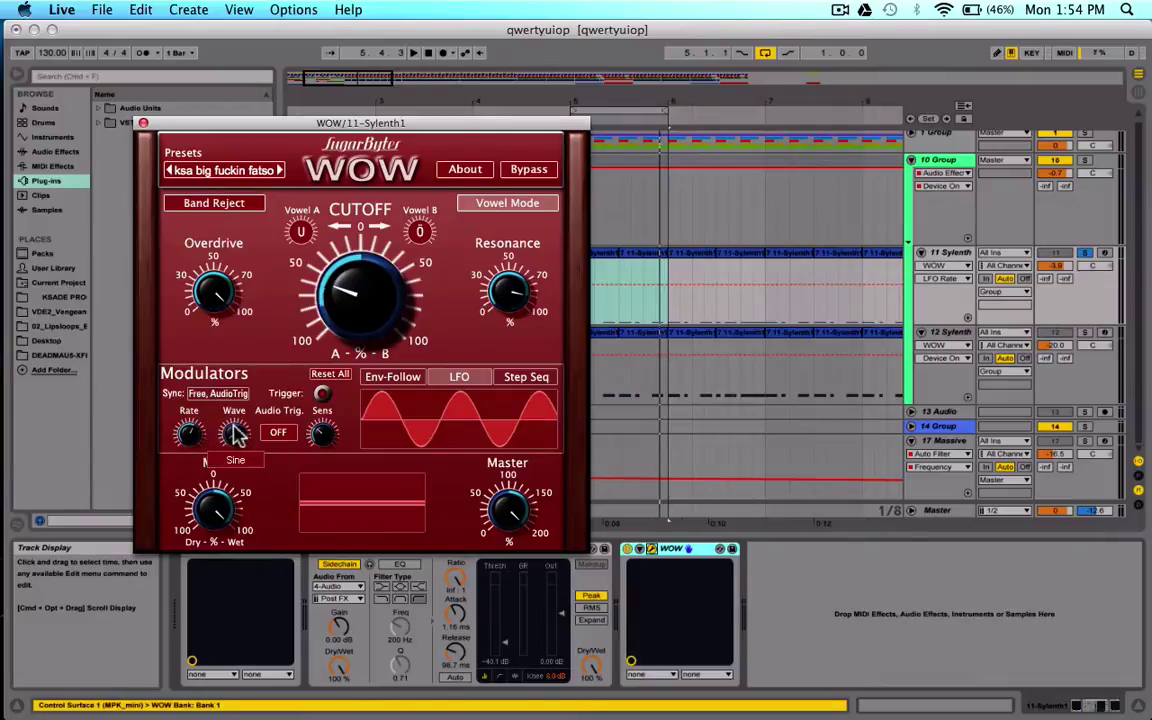
mouse_move(328, 443)
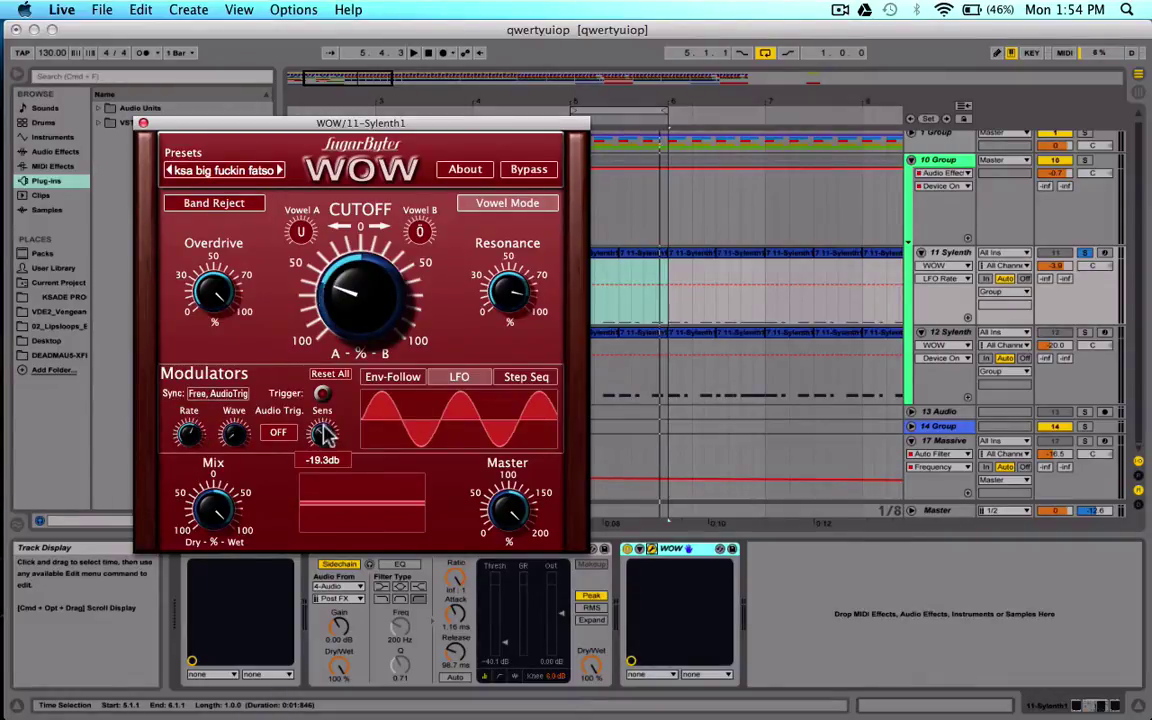
left_click(215, 298)
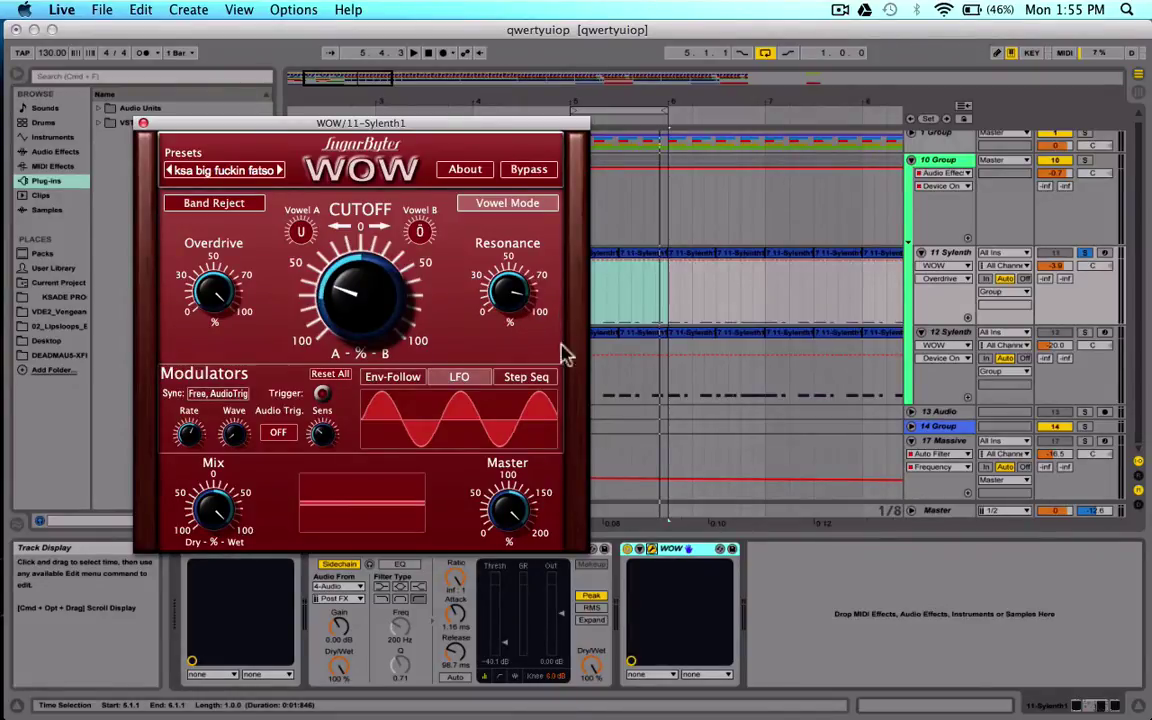
left_click(143, 123)
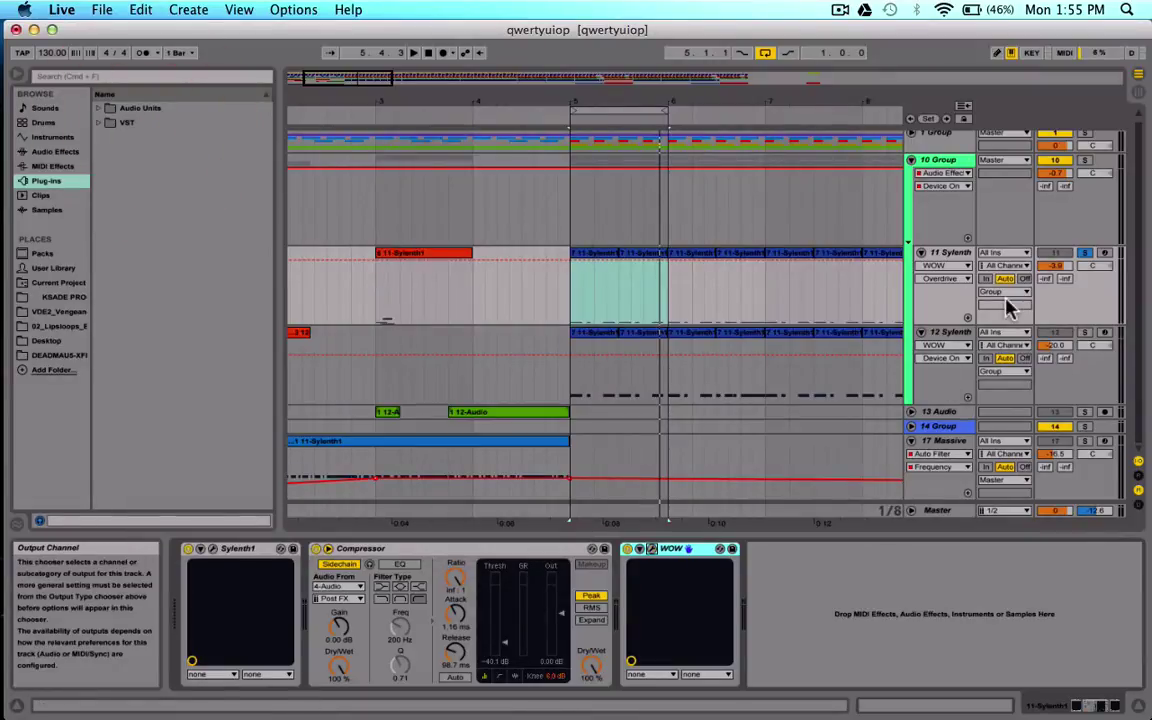
Audition the soloed track 11 loop with WOW active and lower the track volume to -17.2 dB
key("space")
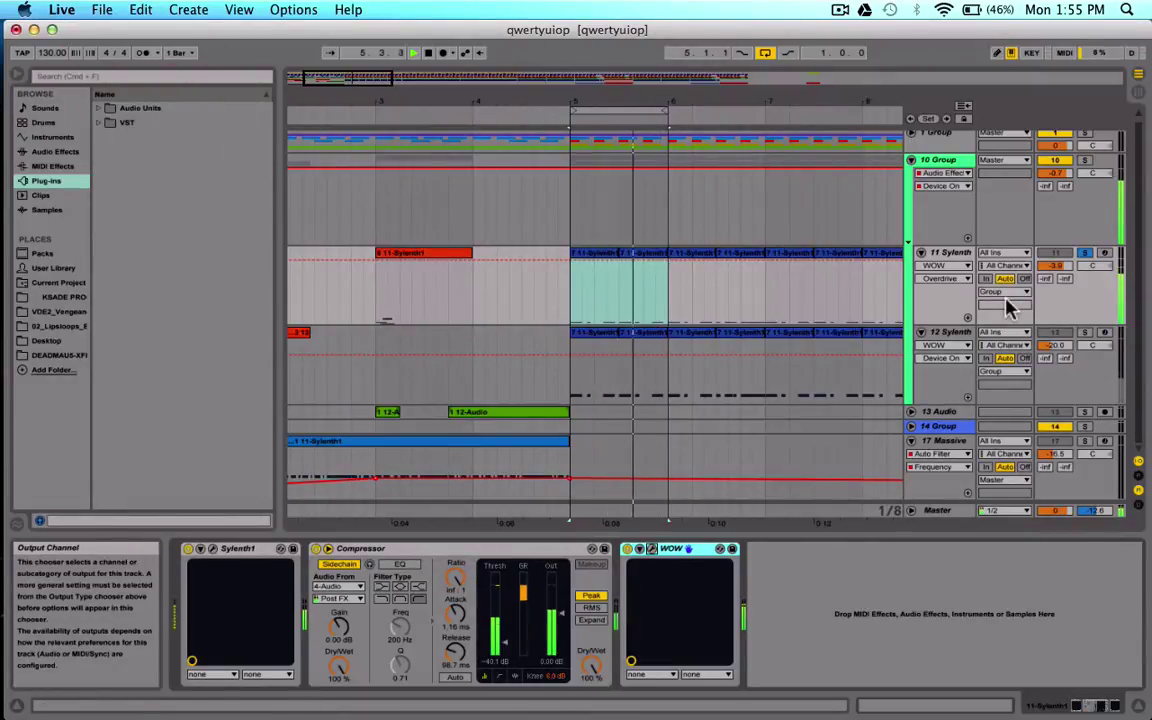
left_click_drag(1051, 268, 1051, 335)
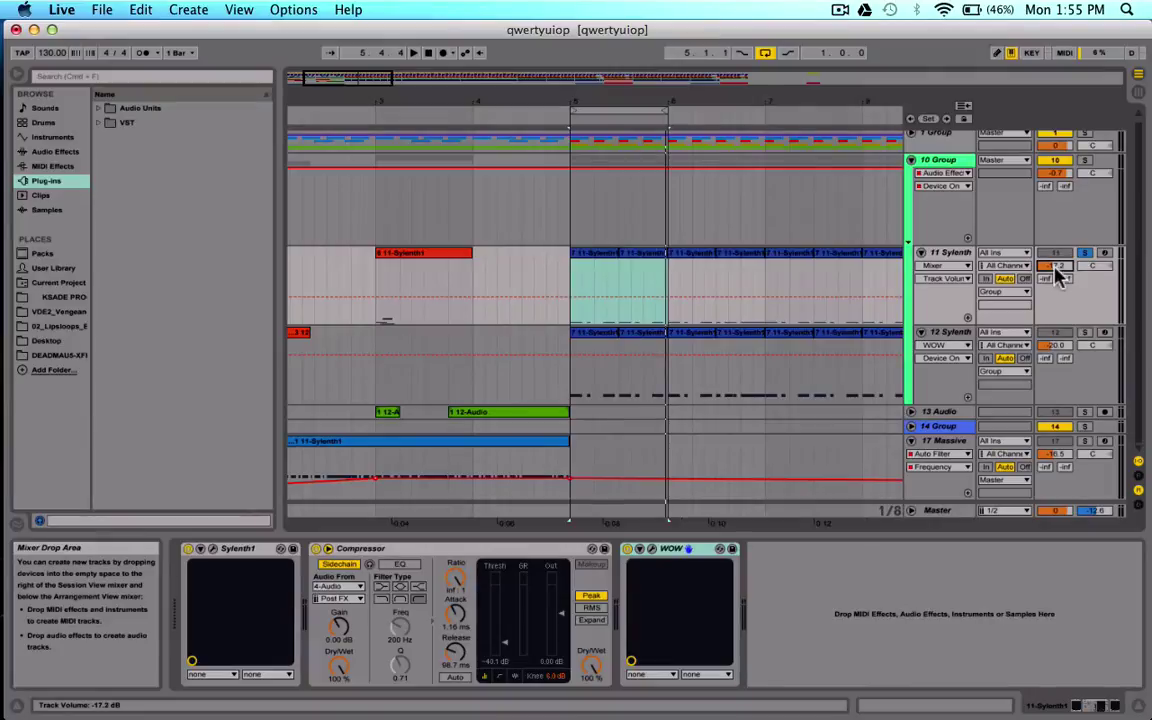
key("space")
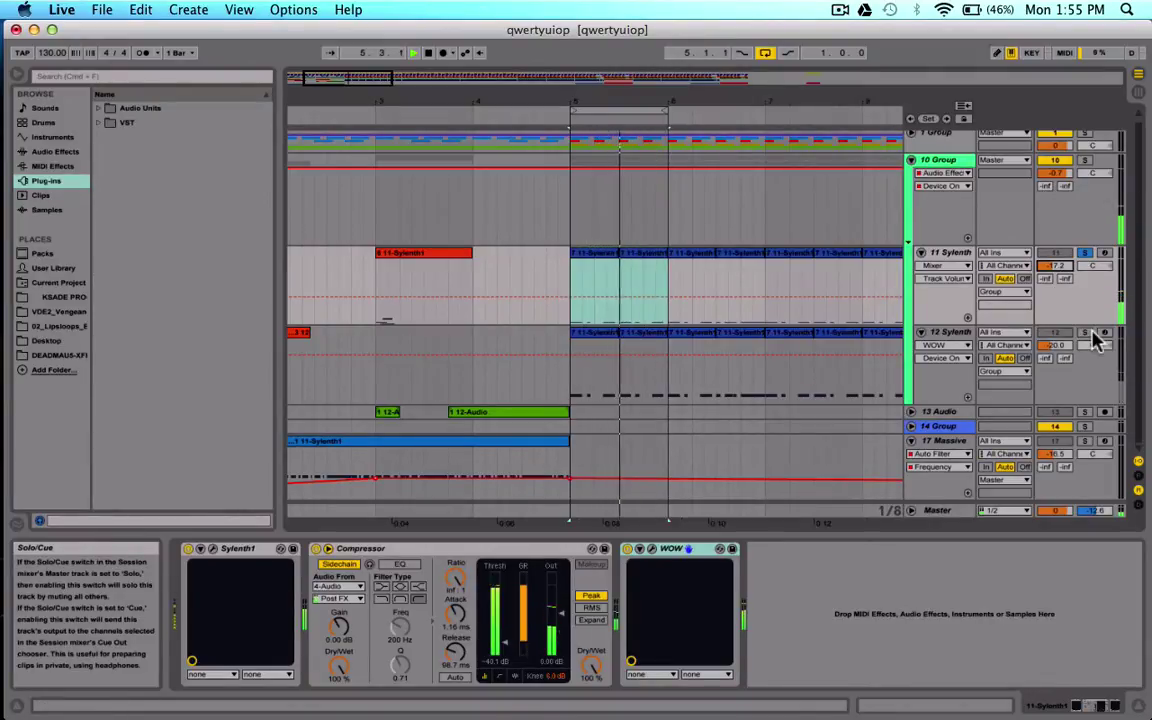
key("space")
Solo the 12 Sylenth1 track and compare its device chain with that of track 11
left_click(954, 337)
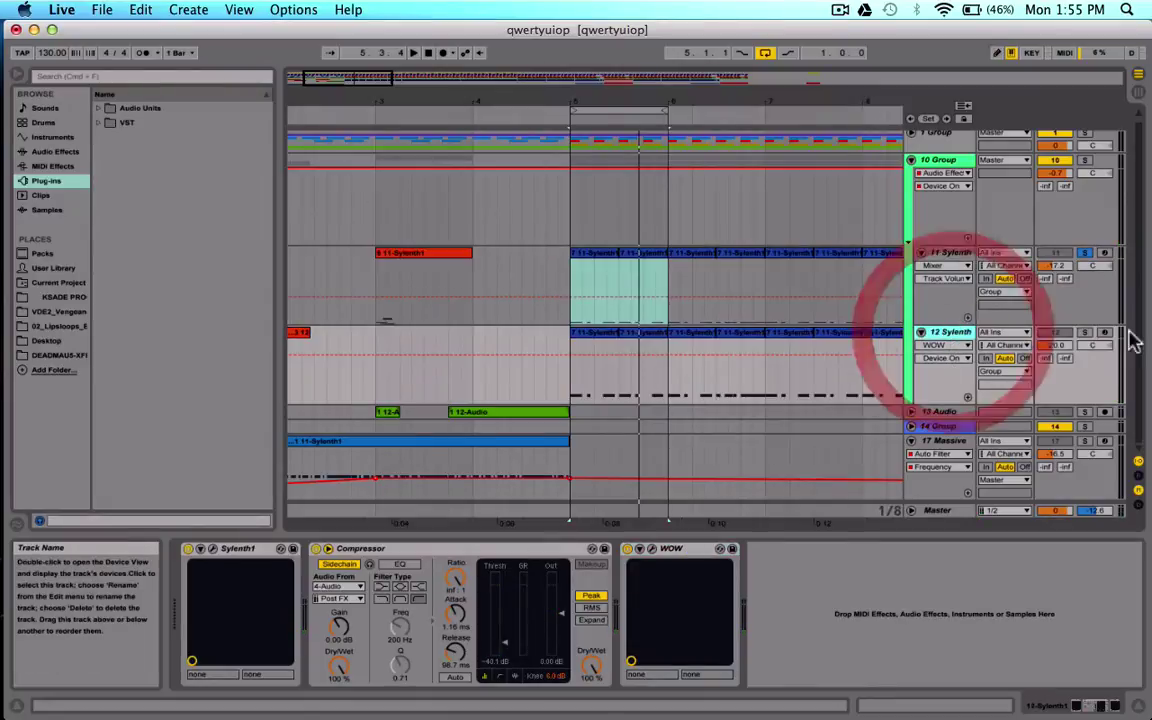
left_click(1085, 334)
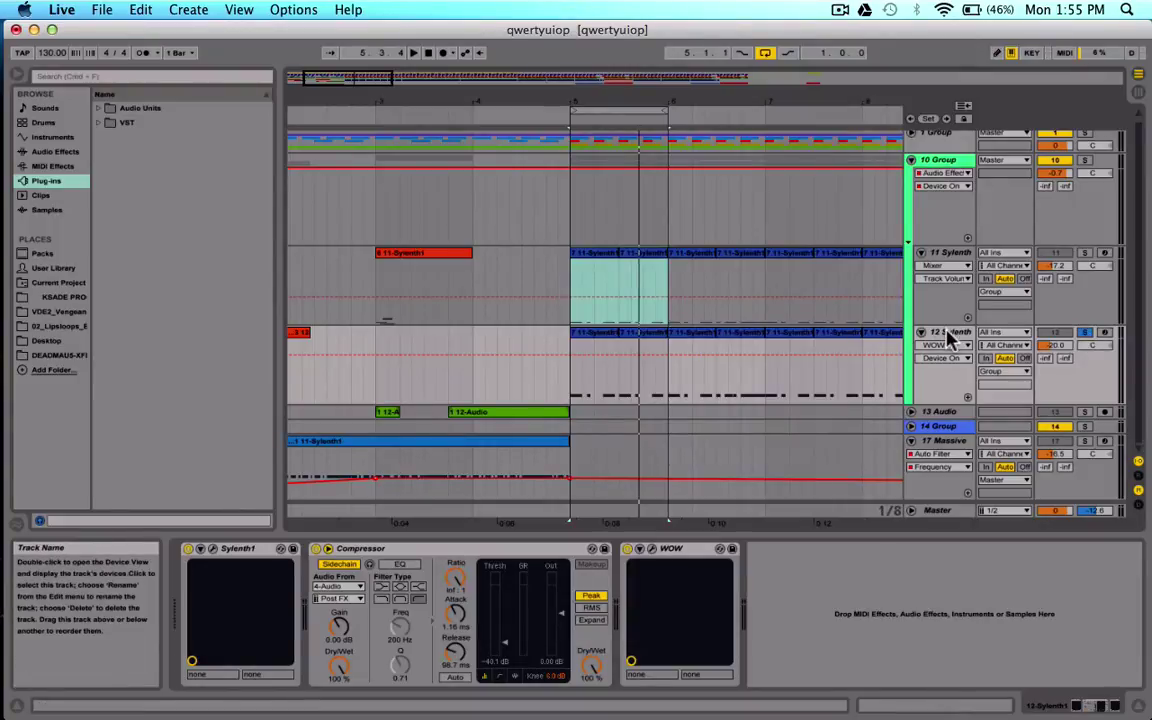
left_click(927, 256)
left_click(949, 255)
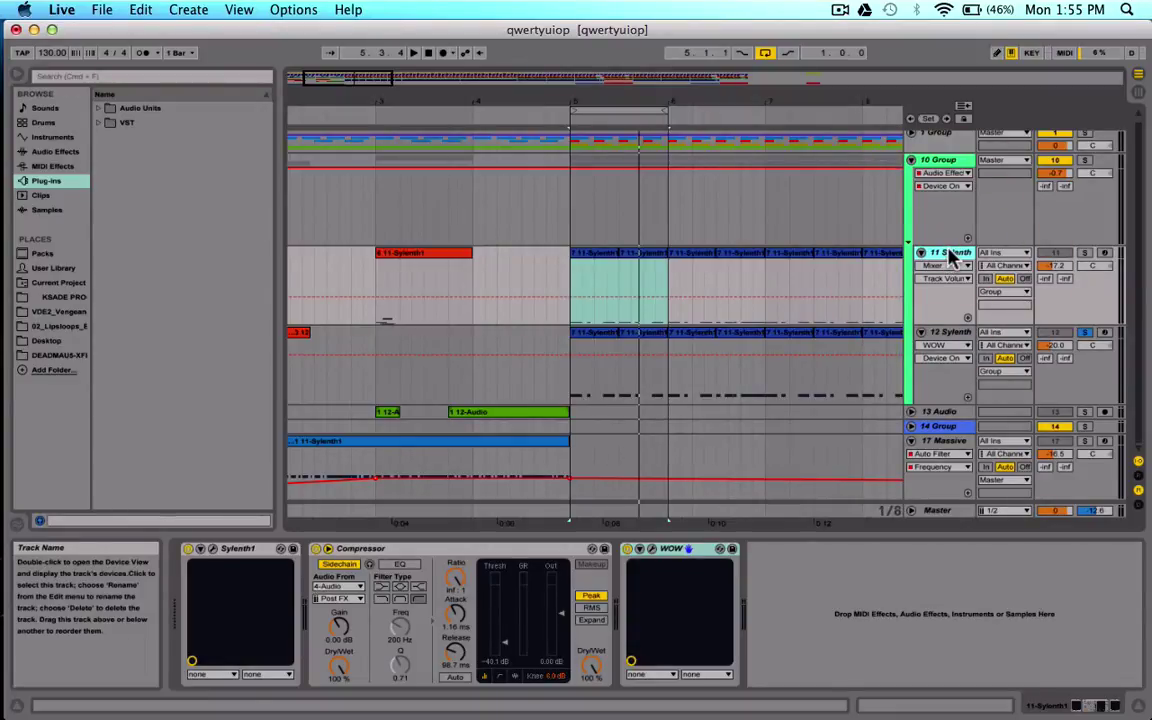
left_click(951, 334)
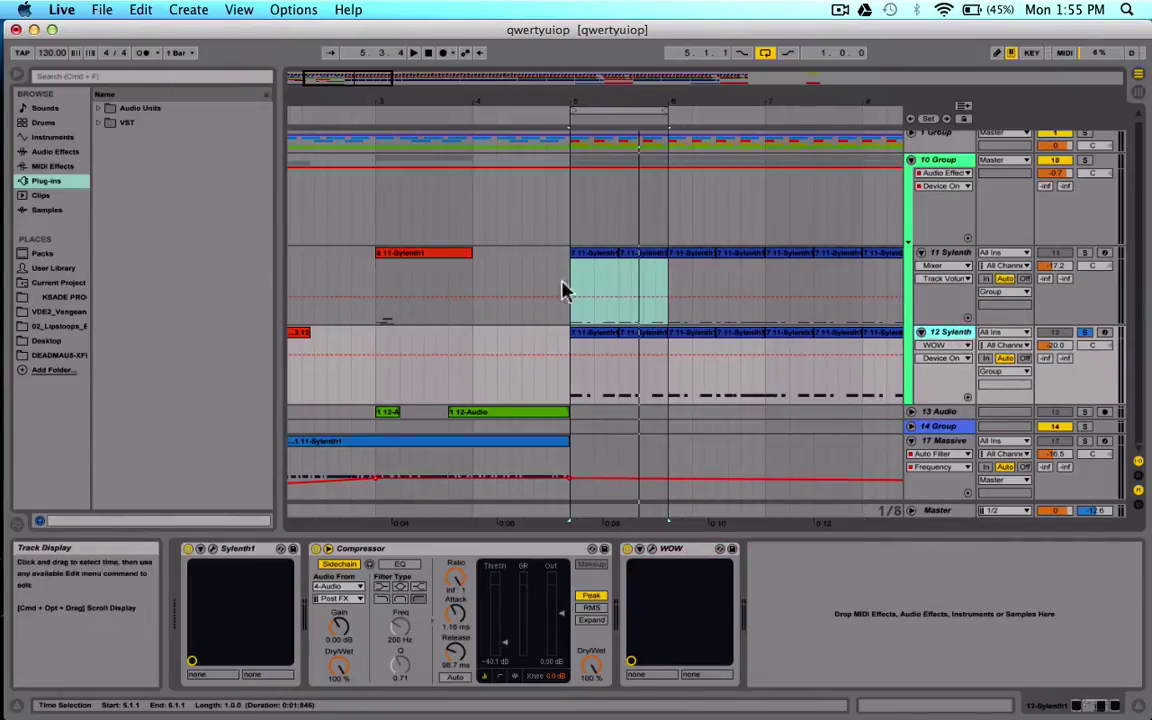
Open track 12's Sylenth1 window and inspect the oscillator voices and waves in Part A
left_click(951, 334)
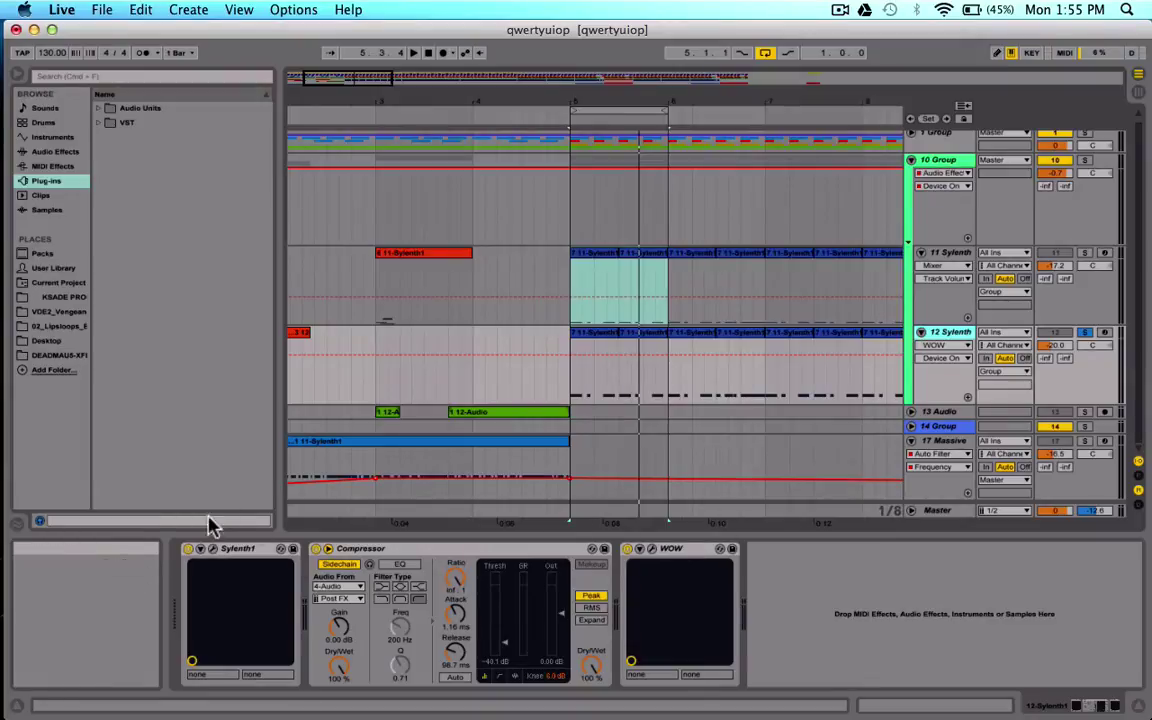
left_click(214, 551)
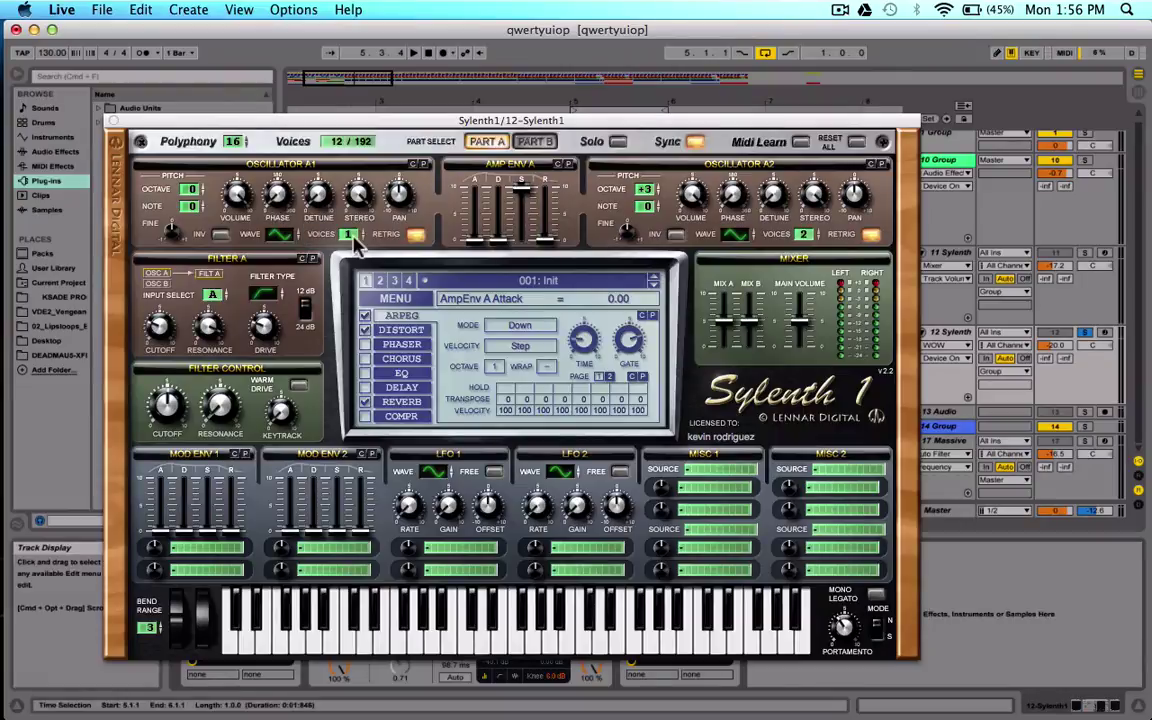
left_click(278, 234)
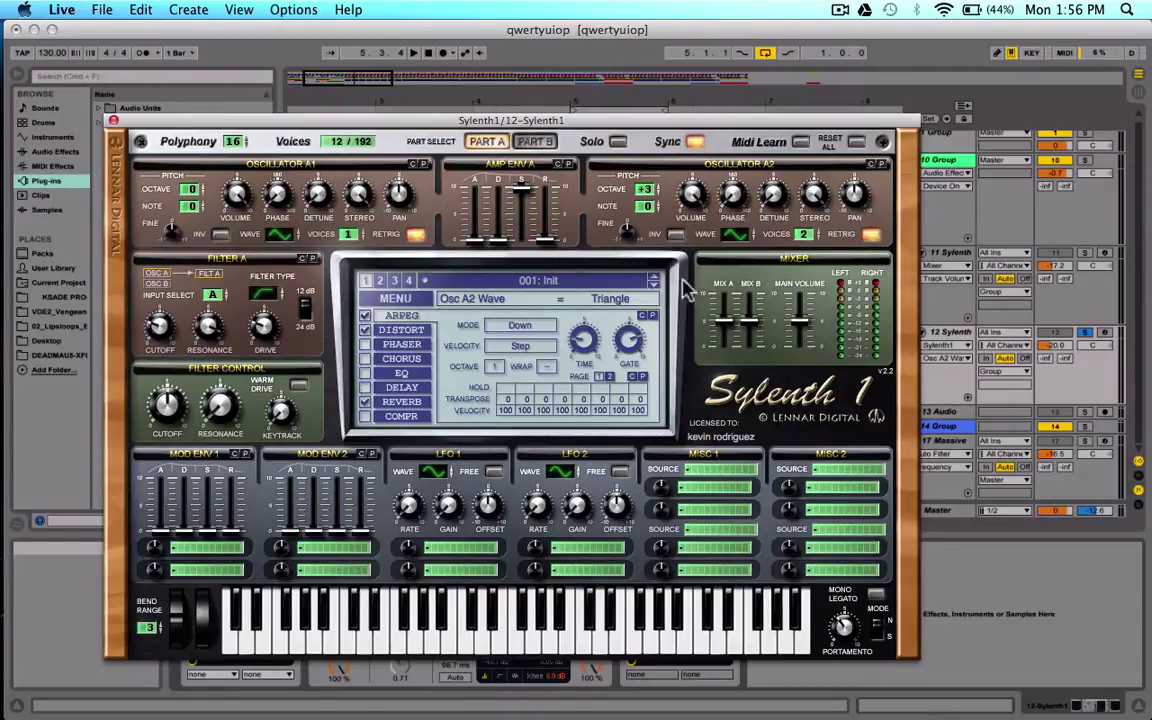
Inspect Filter A's type, drive, resonance and cutoff in track 12's Sylenth1
left_click(264, 293)
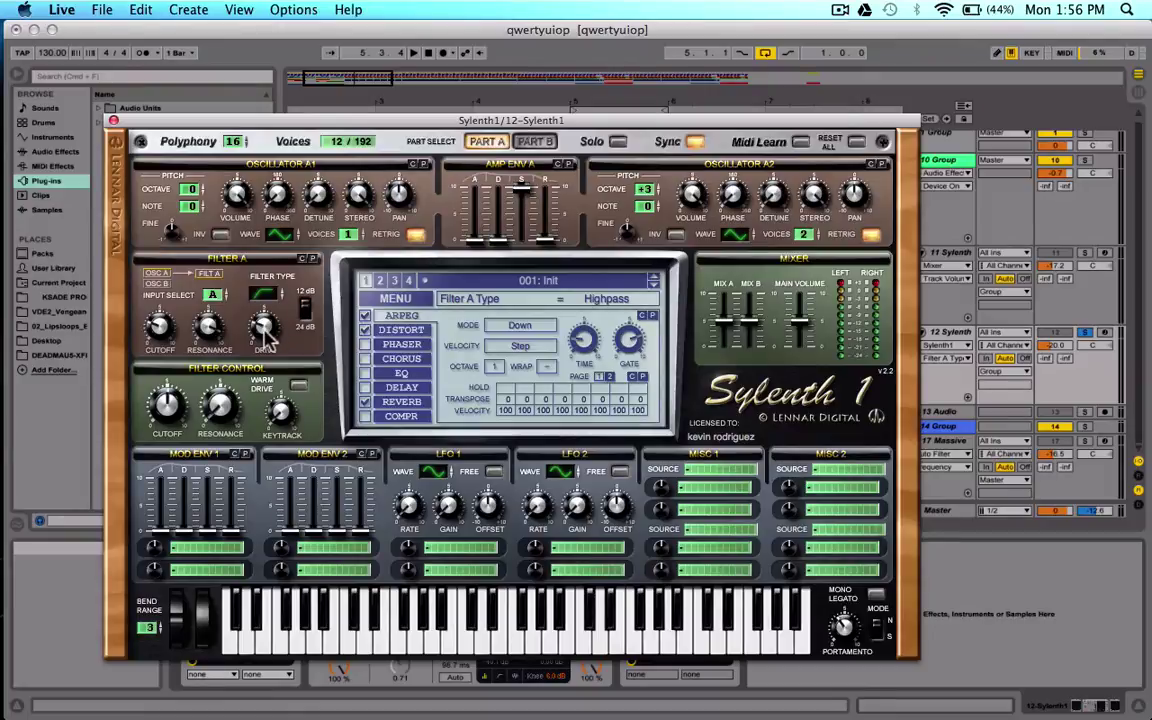
left_click_drag(264, 326, 268, 338)
left_click(206, 340)
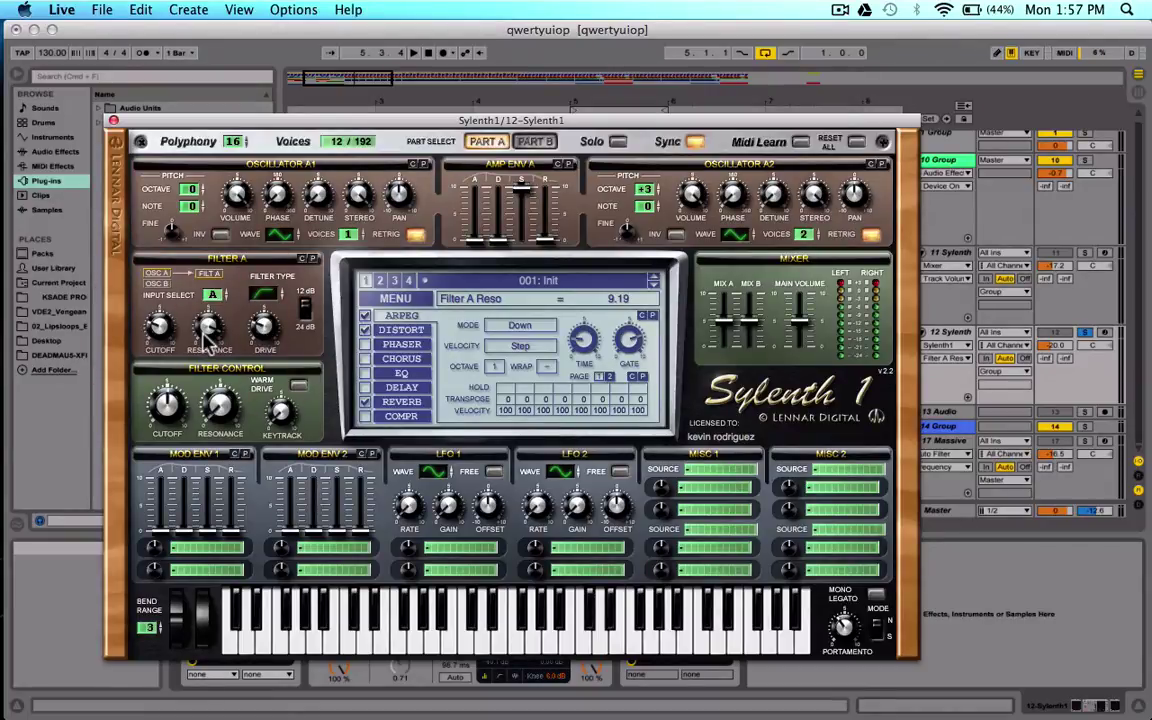
left_click(172, 330)
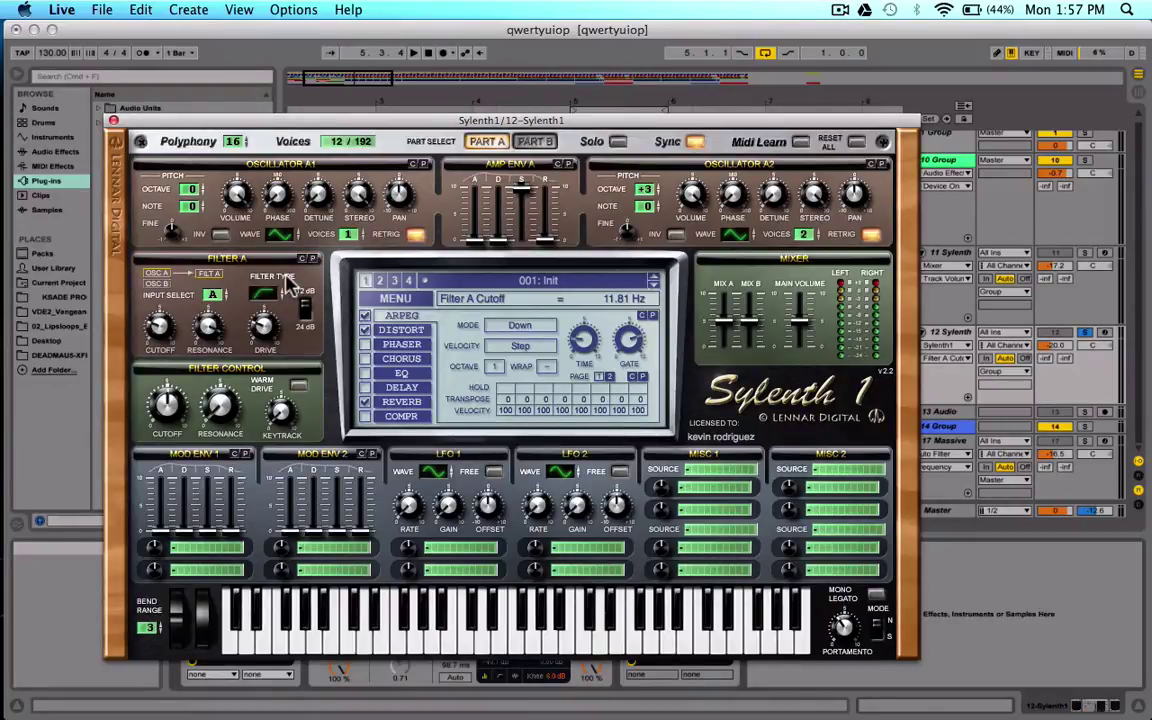
left_click(958, 242)
left_click(955, 331)
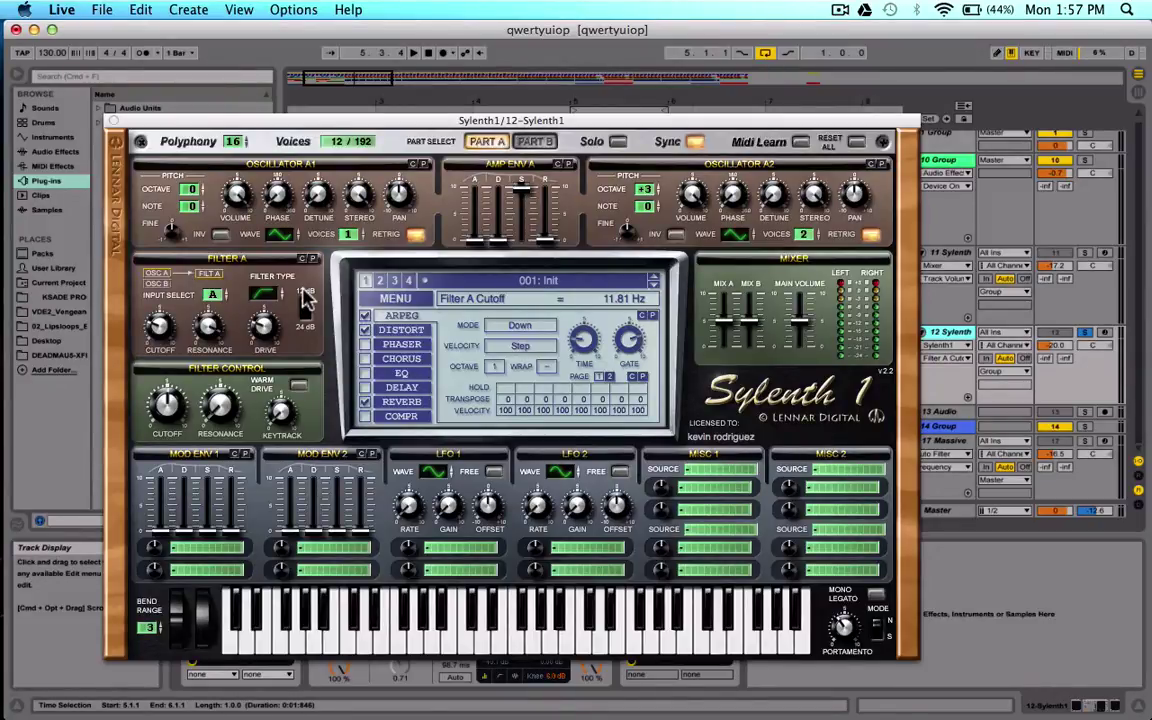
Switch Sylenth1 to Part B and inspect the waves of both oscillators plus oscillator B1's detune and phase
left_click(535, 142)
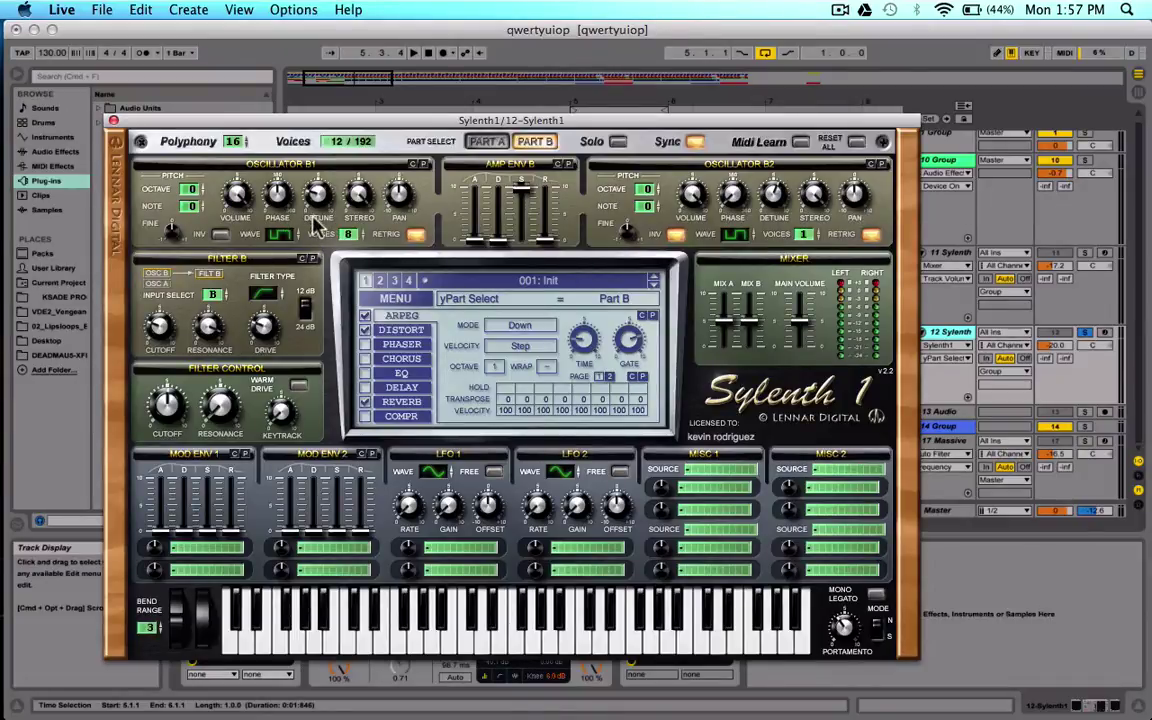
left_click(277, 234)
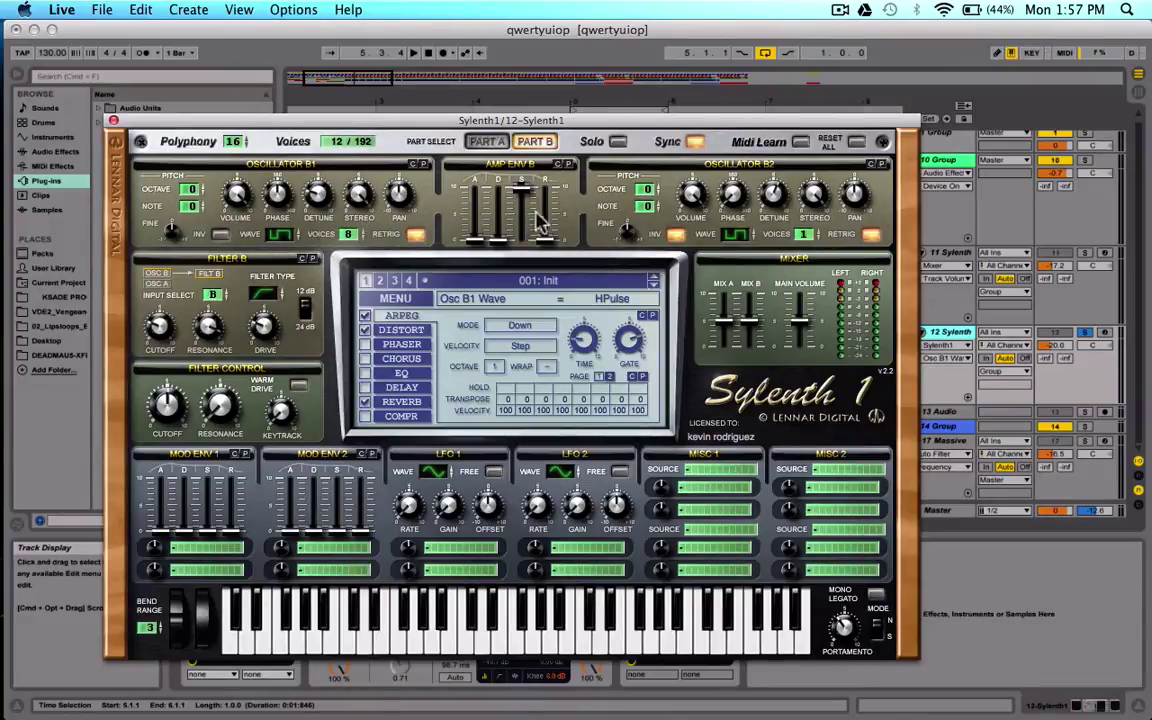
left_click(320, 196)
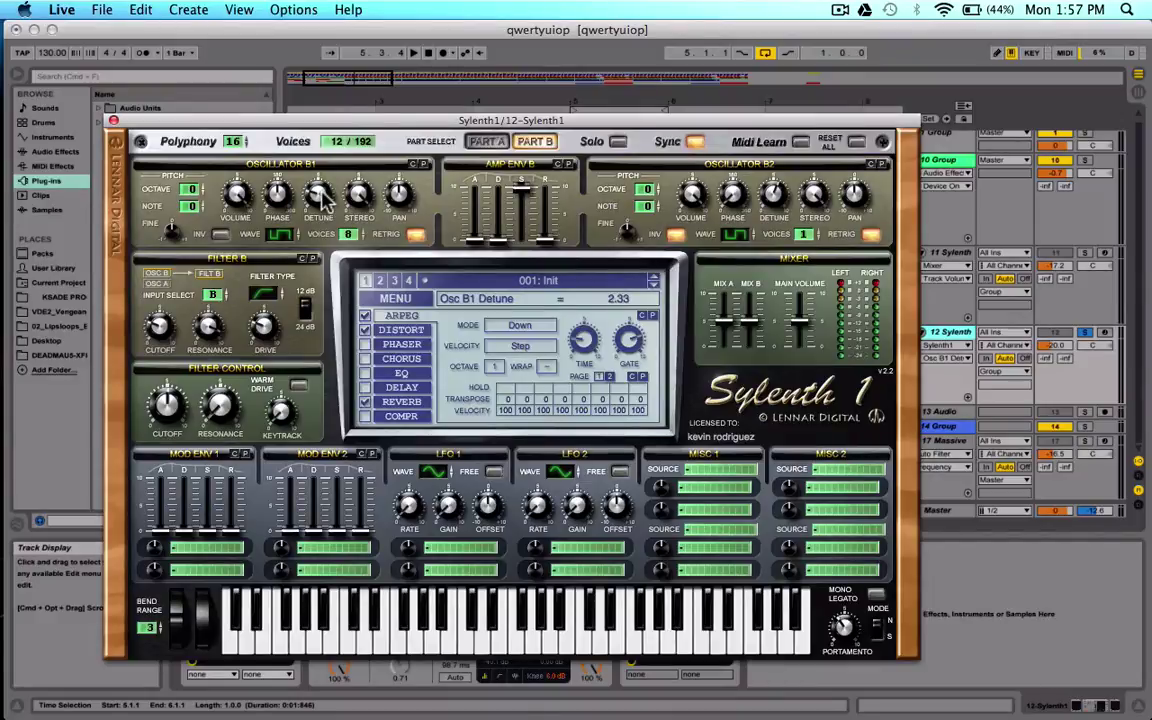
left_click(281, 195)
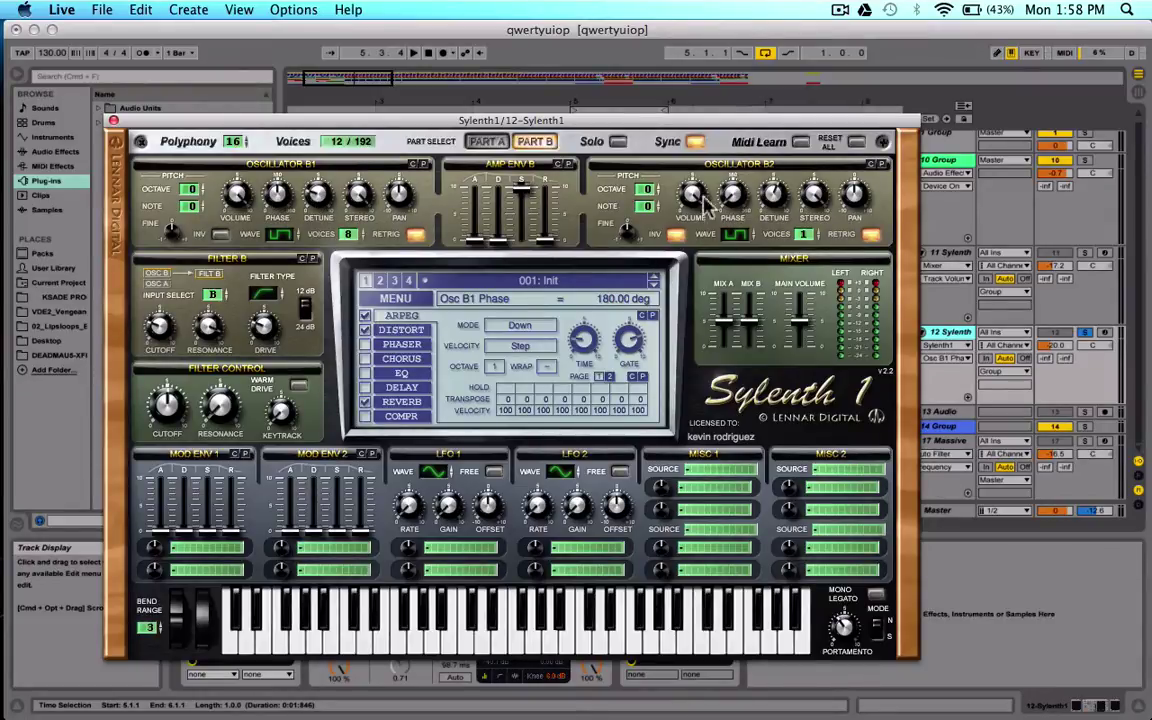
left_click(740, 237)
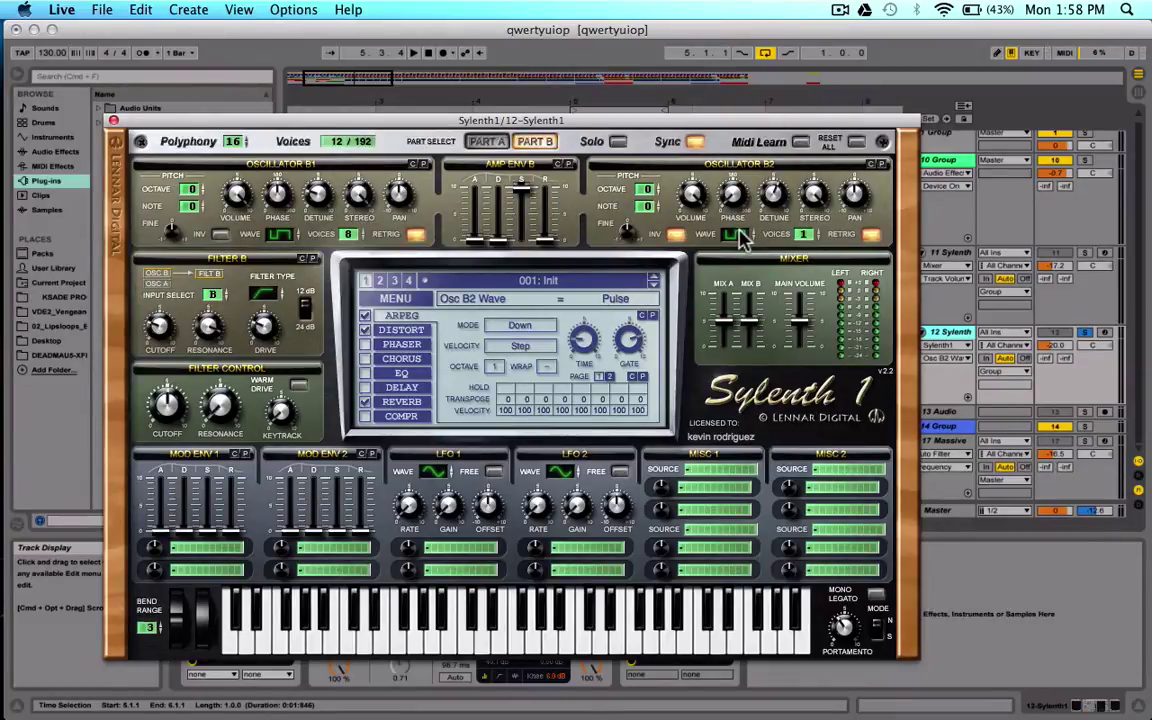
left_click(285, 236)
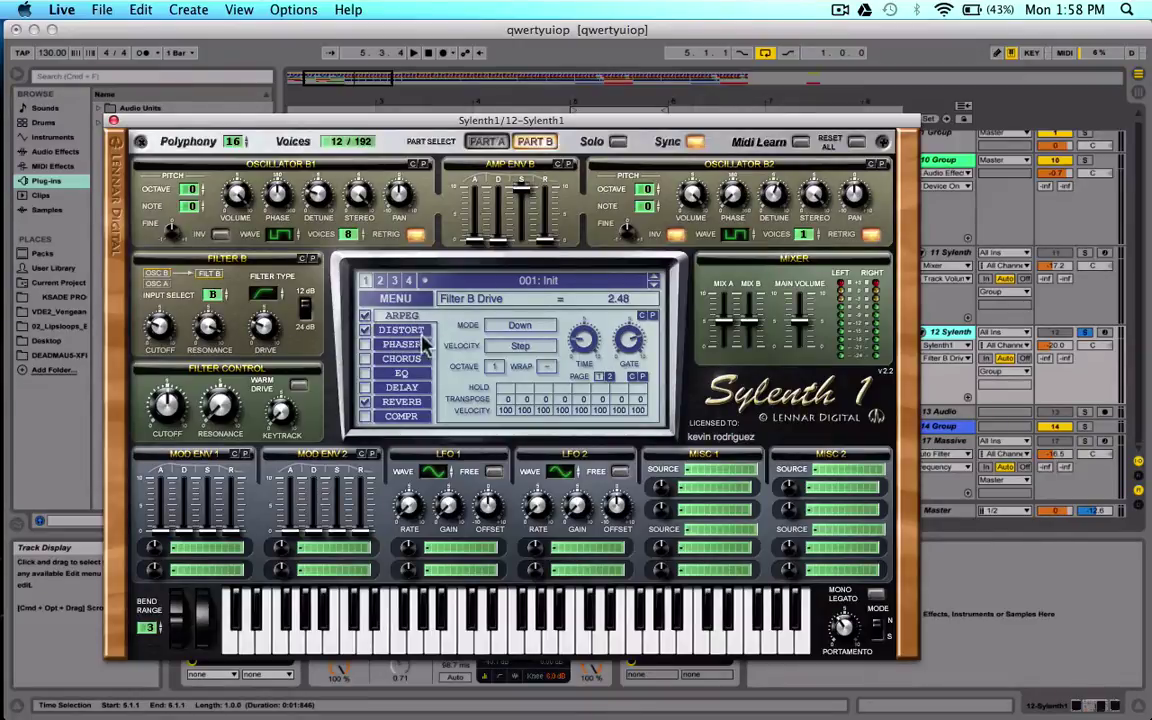
Inspect Sylenth1's arpeggiator gate, distortion and reverb settings, and close the synth window
left_click(628, 342)
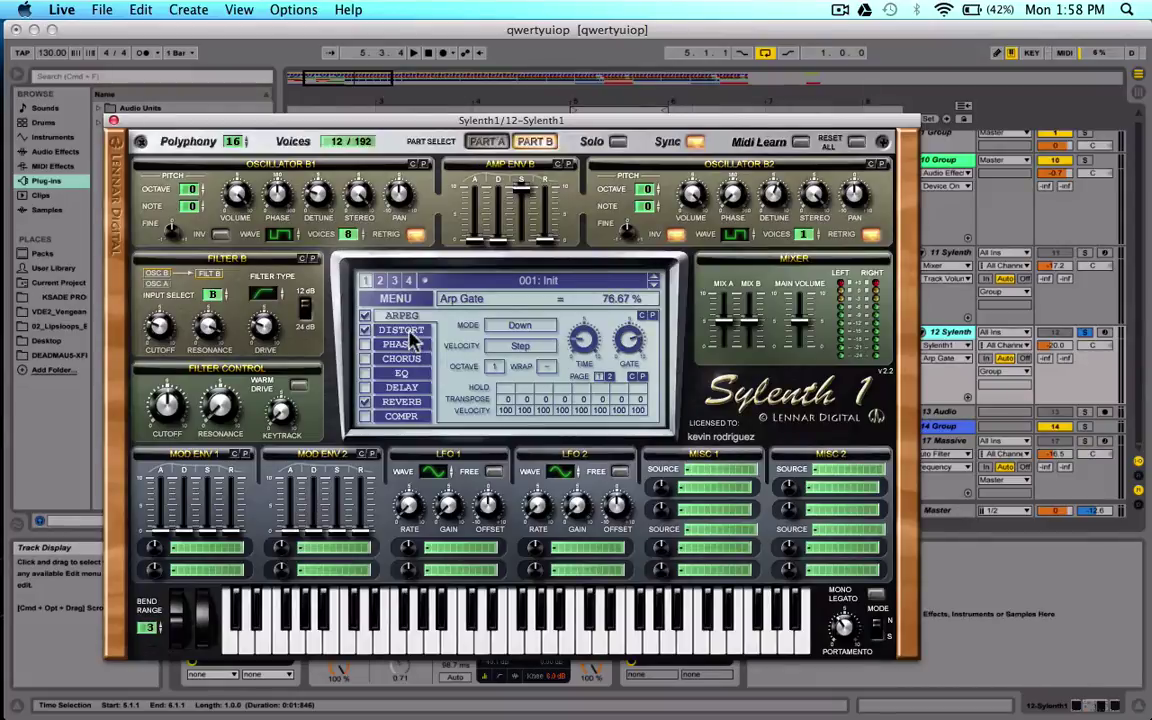
left_click(401, 330)
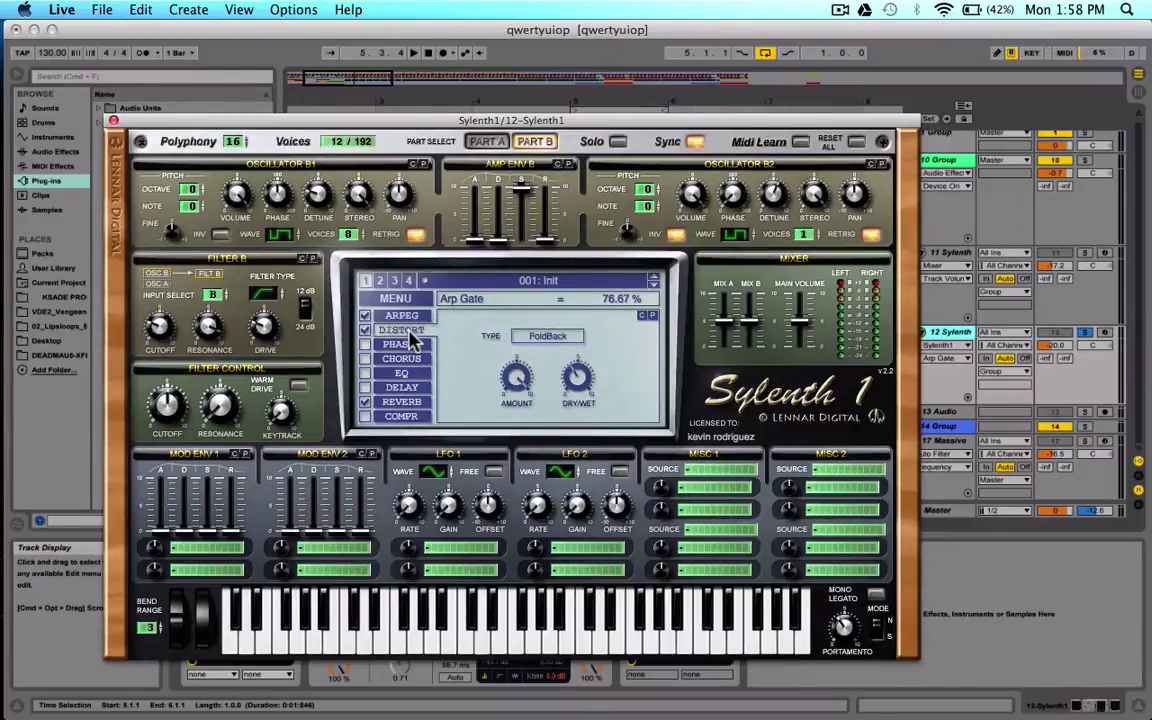
left_click(404, 403)
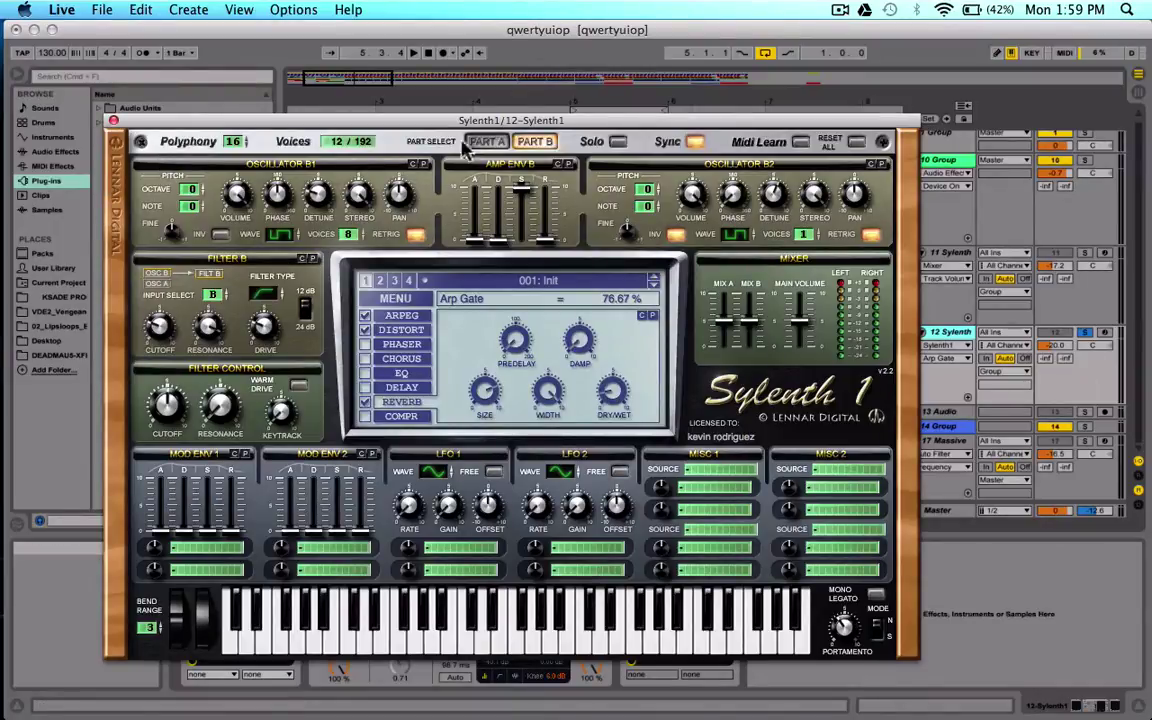
left_click(113, 121)
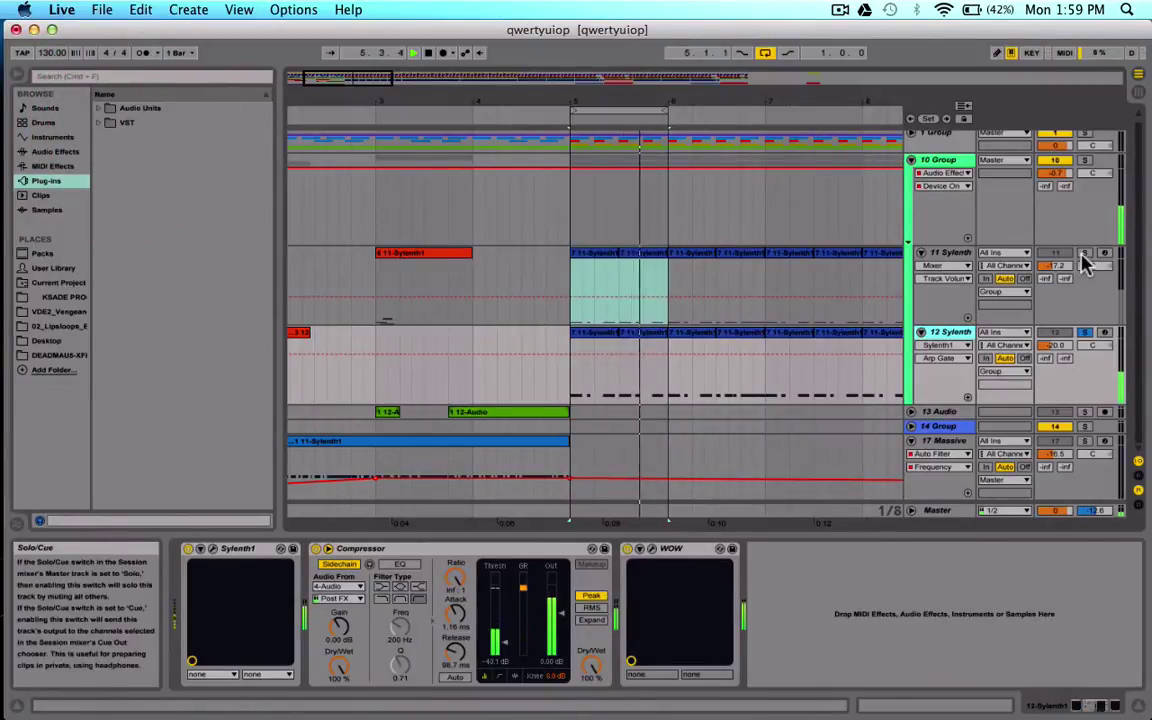
Audition the soloed track 12 loop, and solo track 11 to hear its loop for comparison
key("space")
left_click(1083, 255)
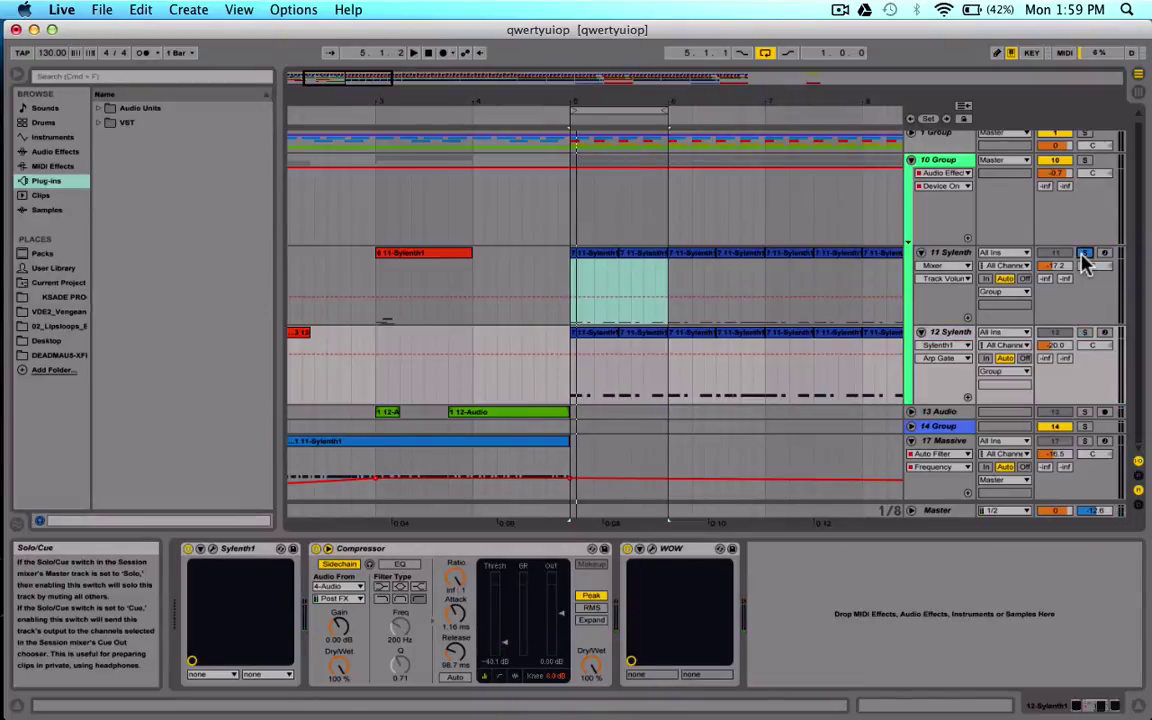
key("space")
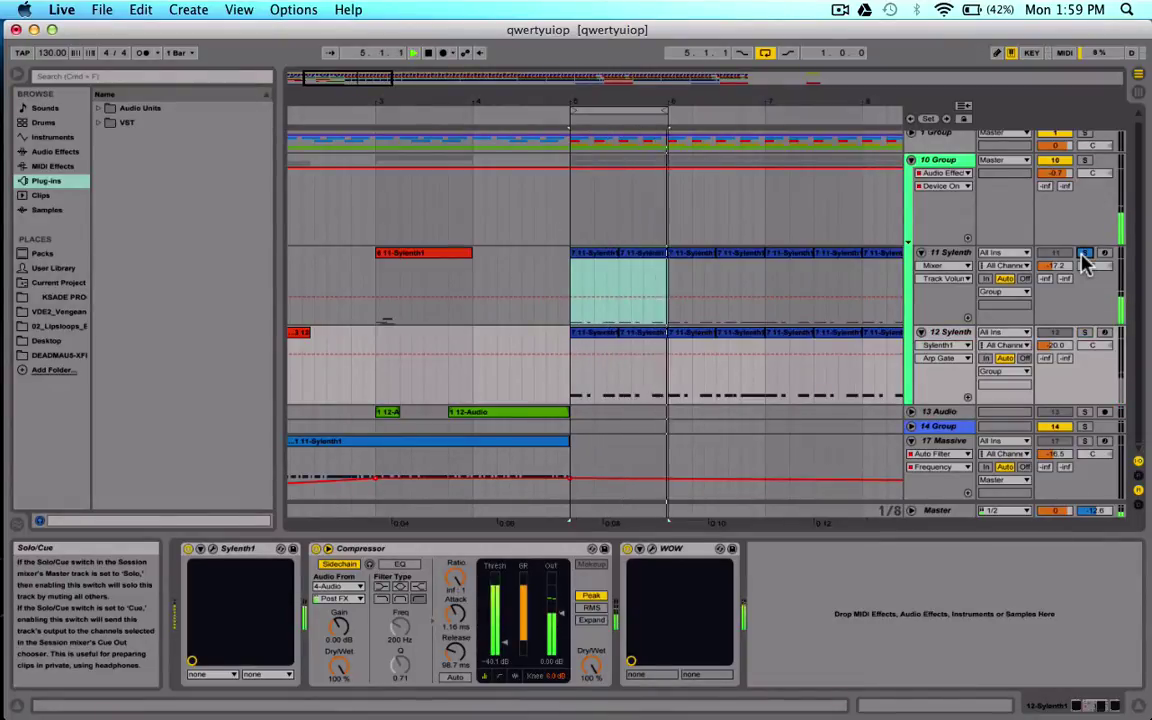
key("space")
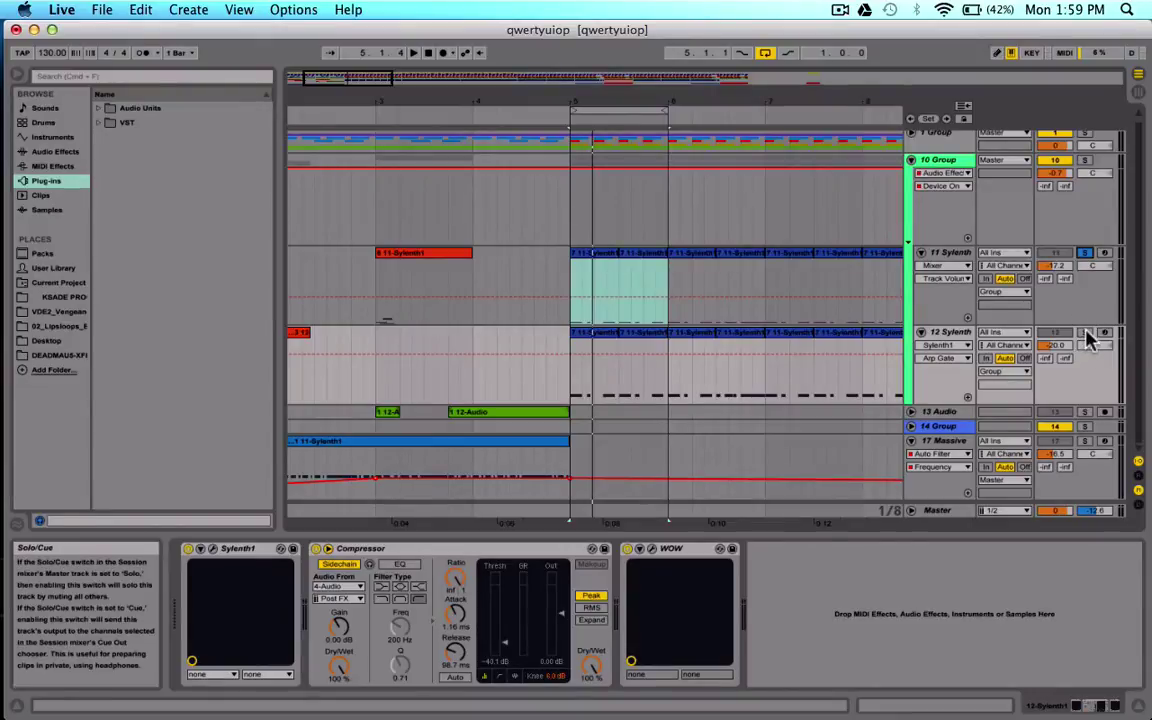
key("space")
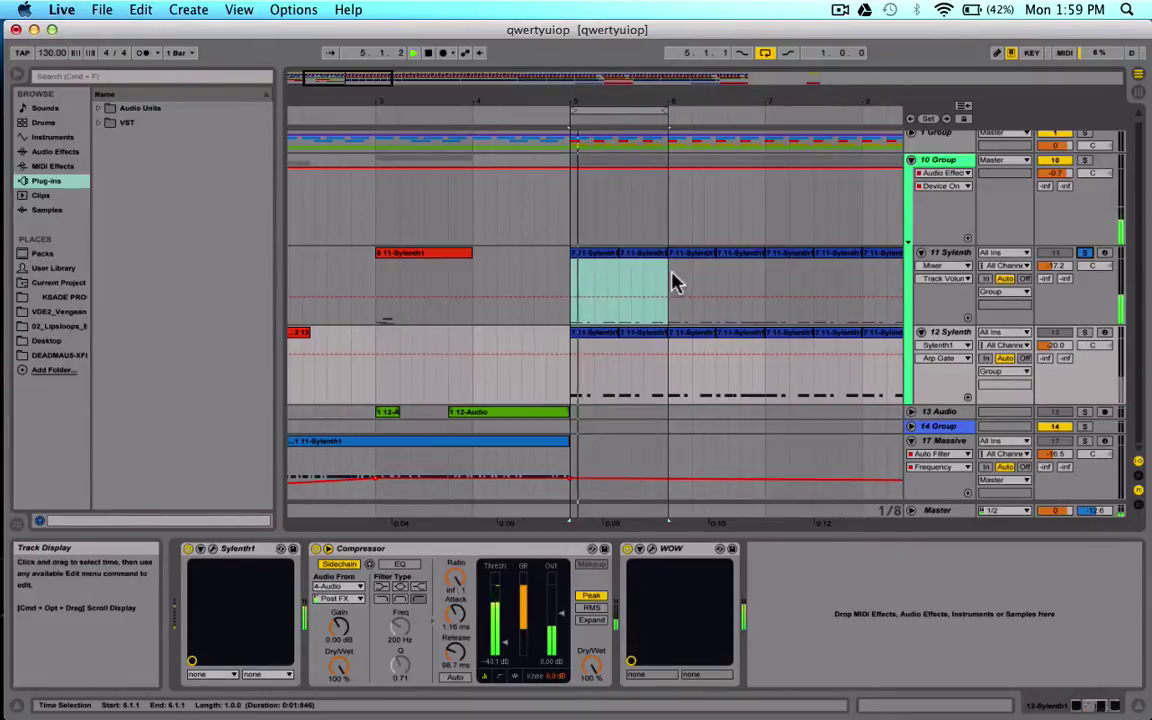
key("space")
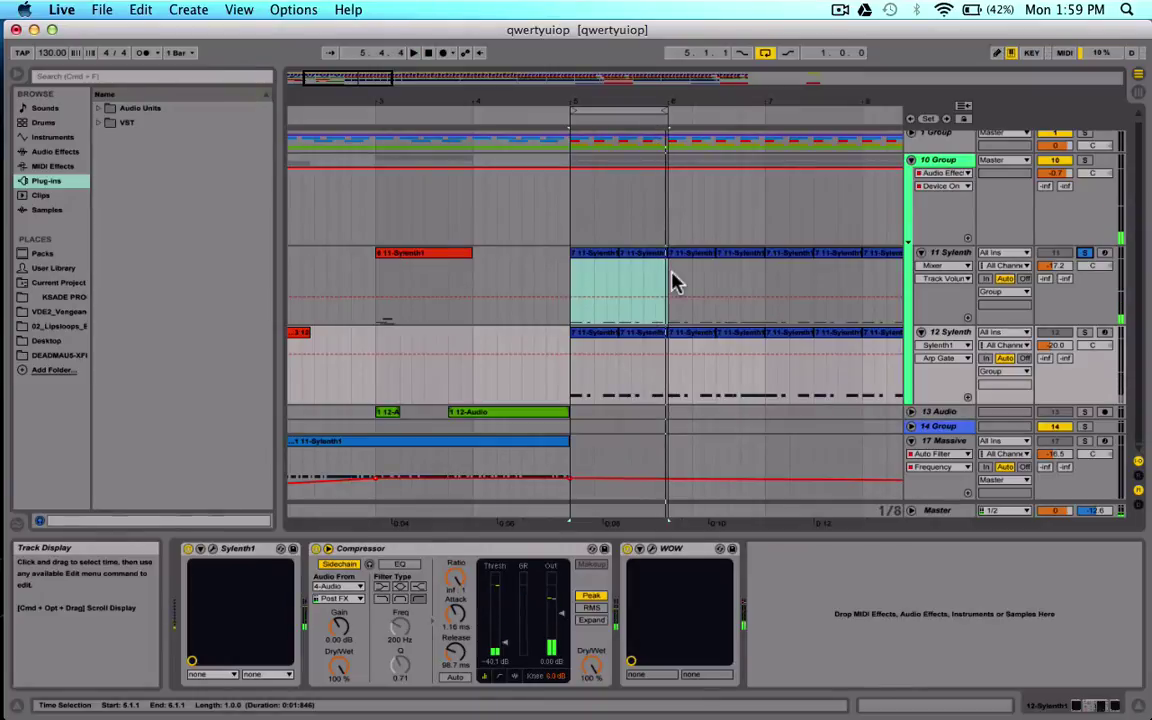
Solo track 12 again, audition its loop, and remove the solo
left_click(1084, 332)
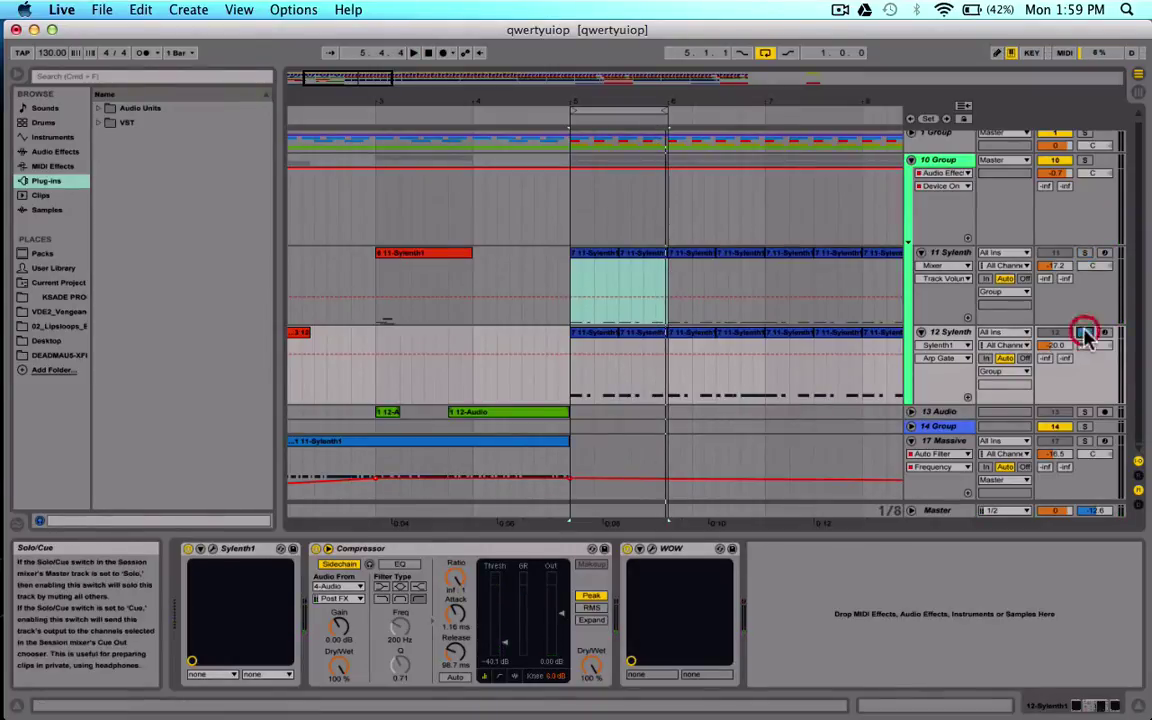
left_click(946, 333)
key("space")
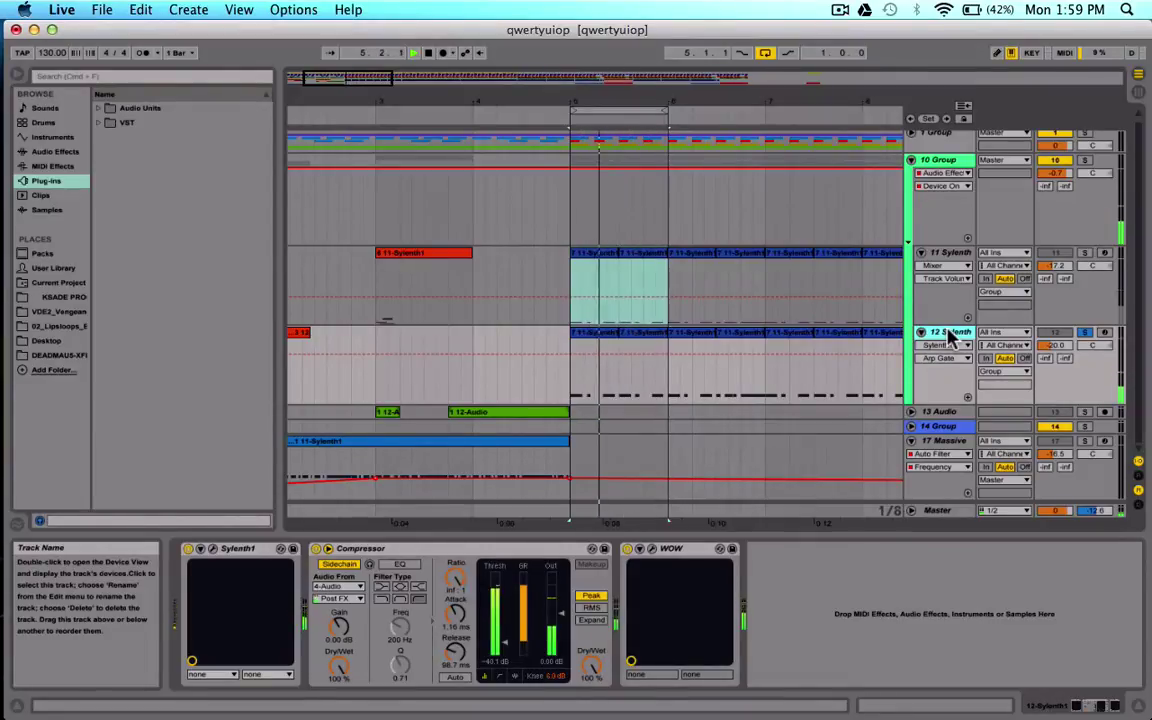
key("space")
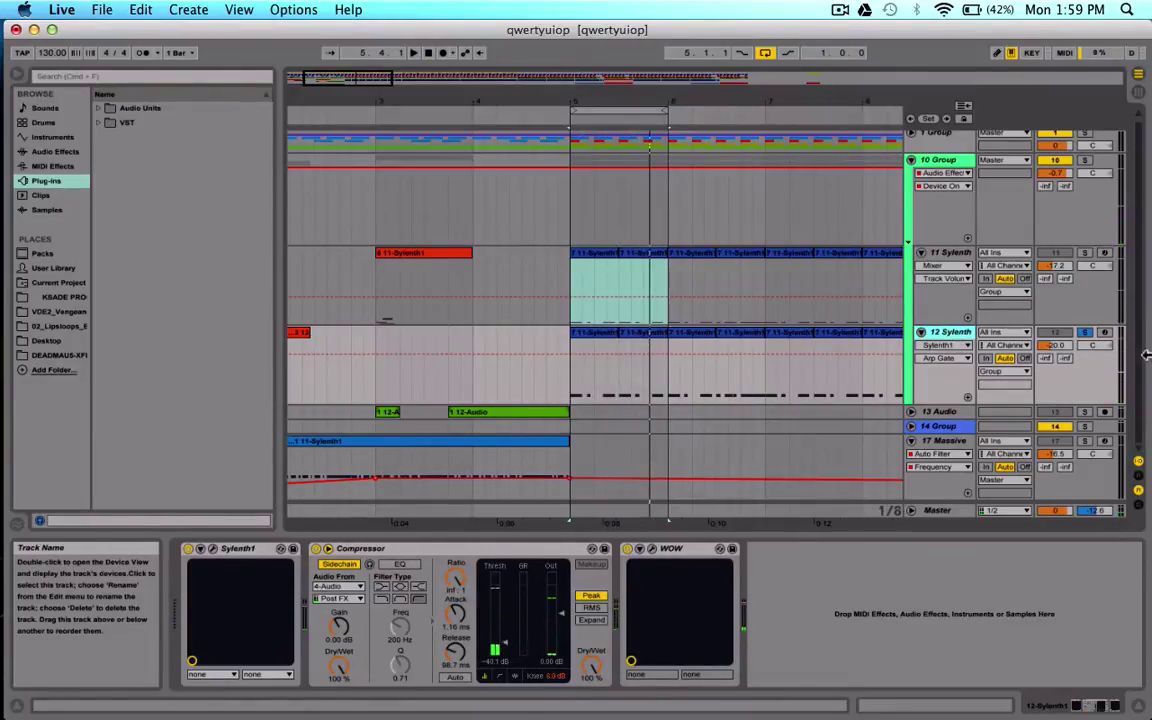
left_click(1085, 334)
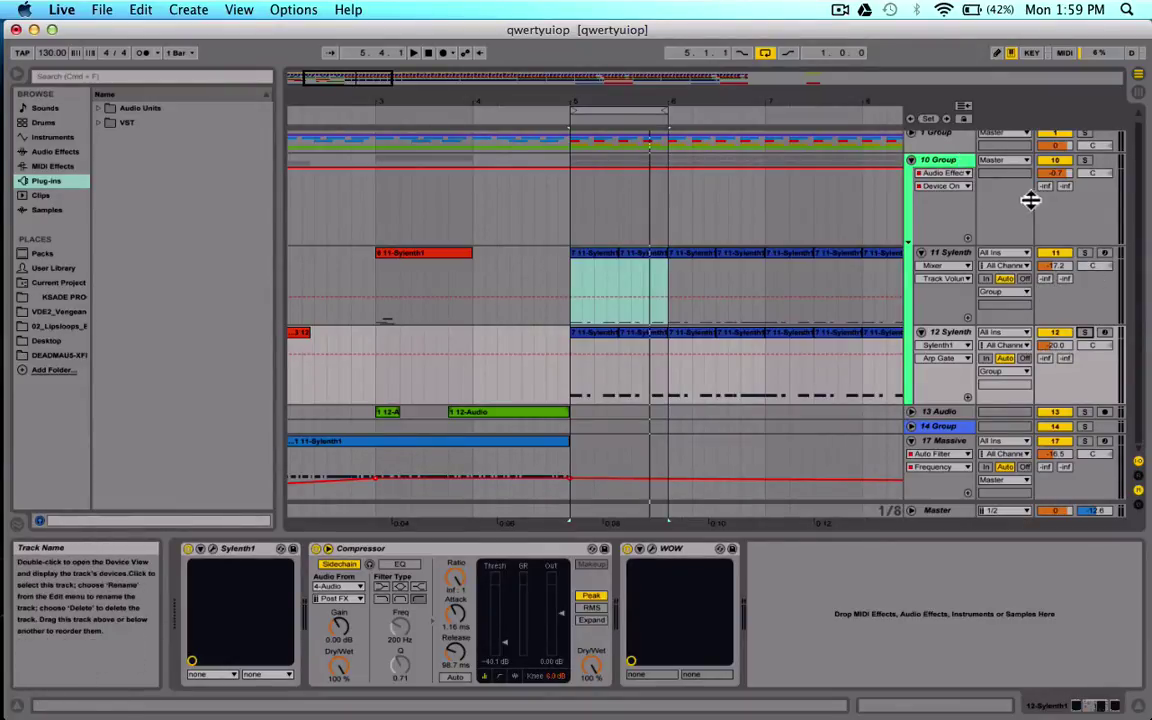
Lower the 10 Group volume to -6.4 dB and audition the group soloed
left_click(1056, 173)
left_click_drag(1056, 173, 1056, 188)
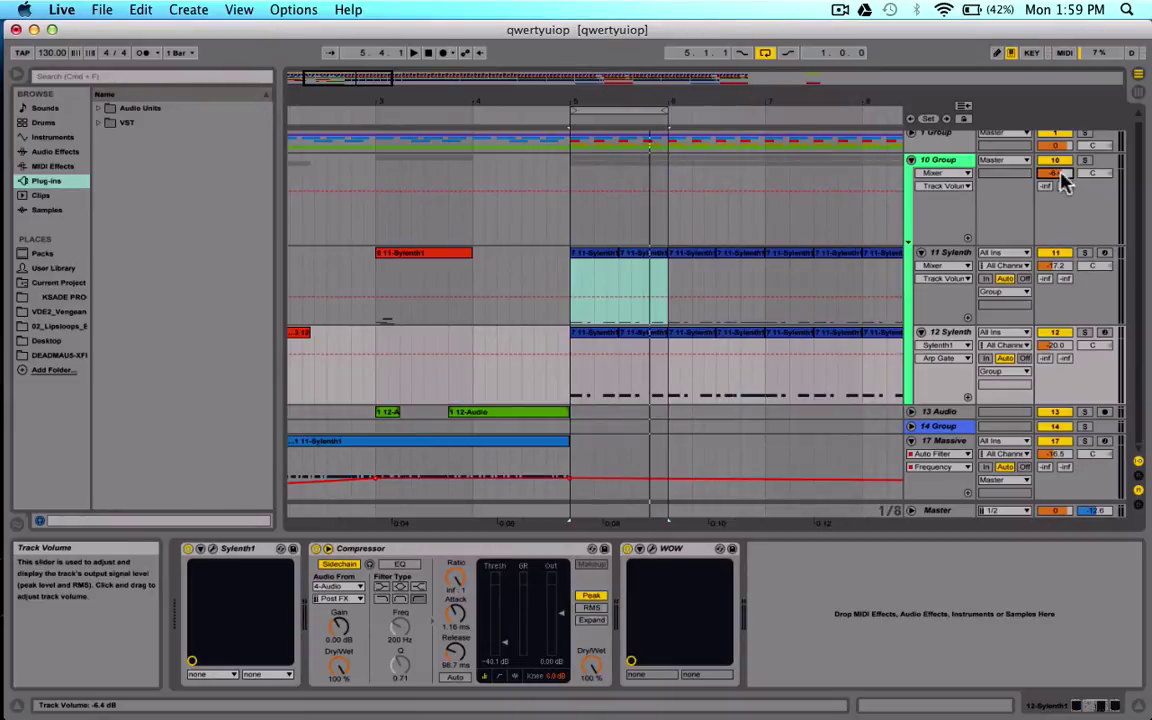
left_click(1085, 161)
key("space")
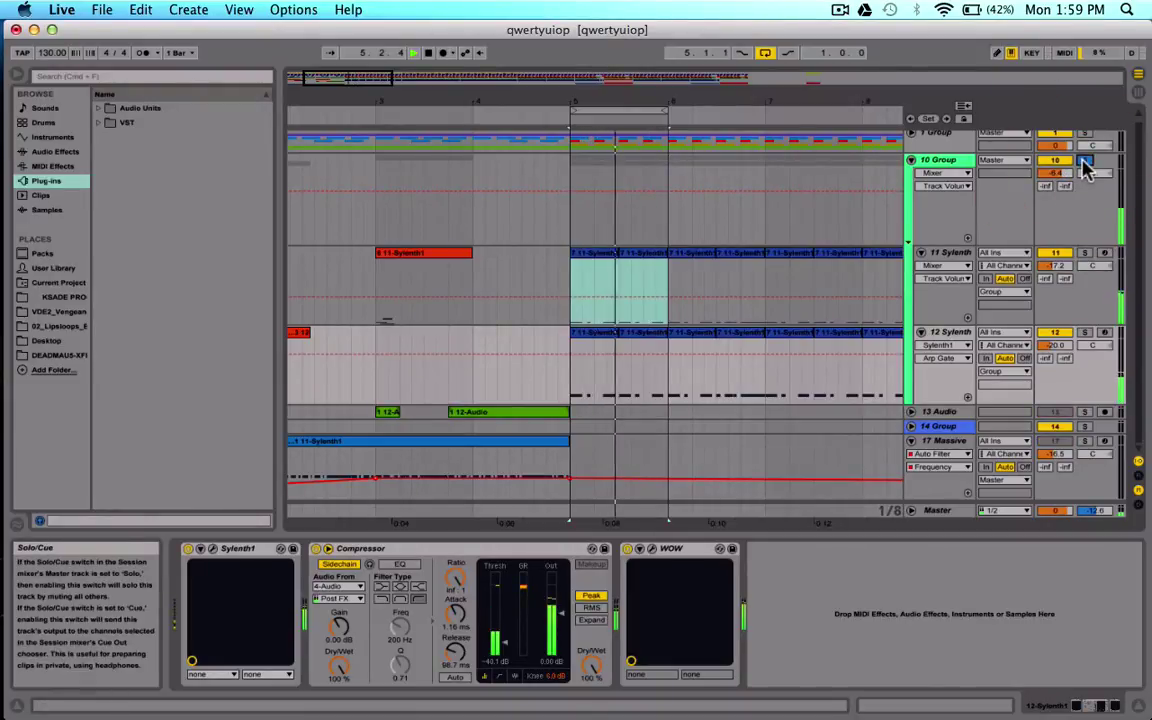
Enable the 10 Group's Audio Effect Rack, audition the loop with CamelCrusher switched on, and switch CamelCrusher off
left_click(948, 160)
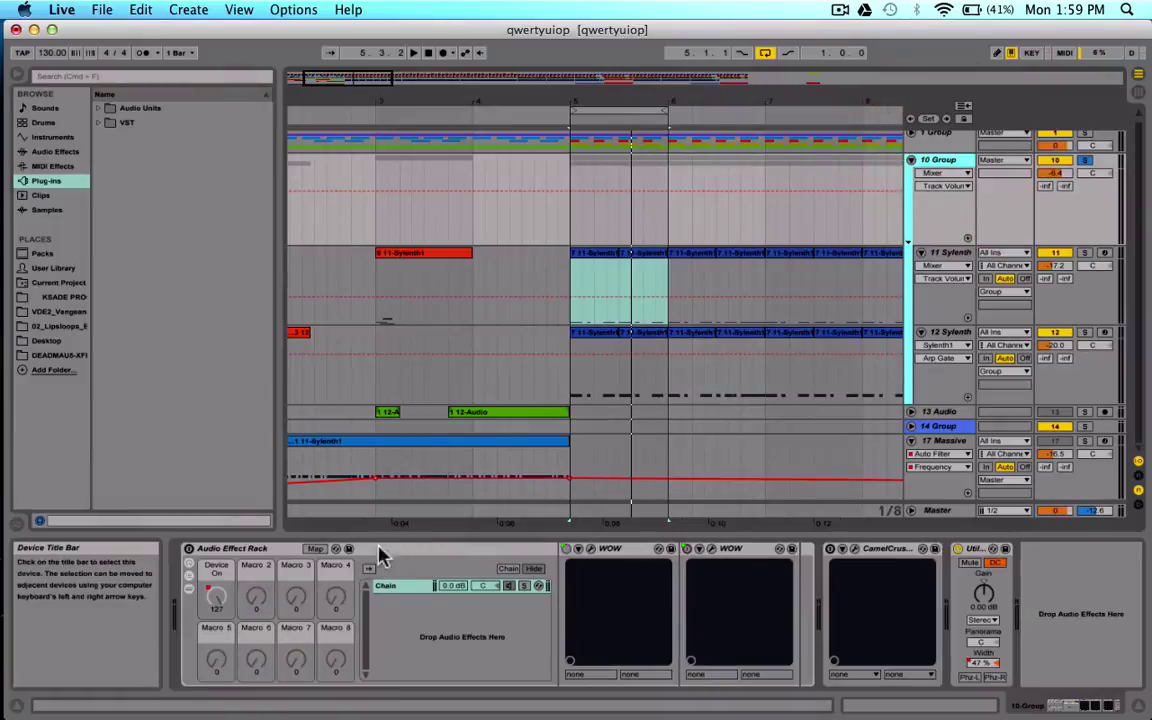
left_click(189, 550)
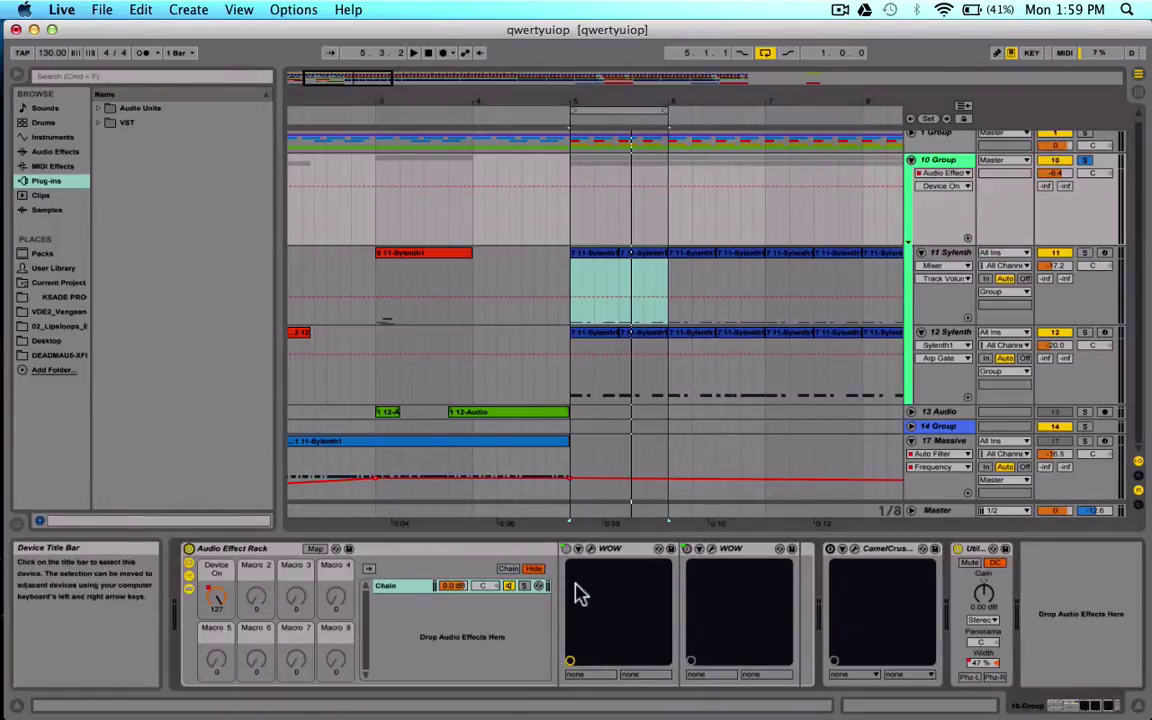
left_click(829, 550)
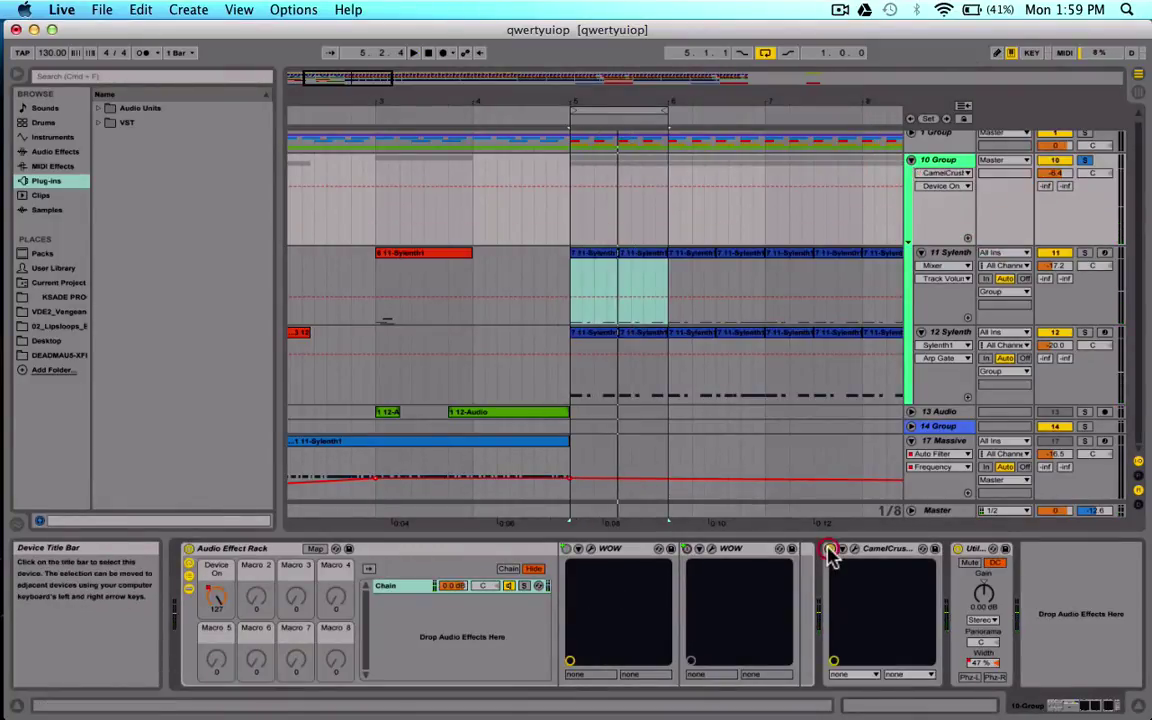
key("space")
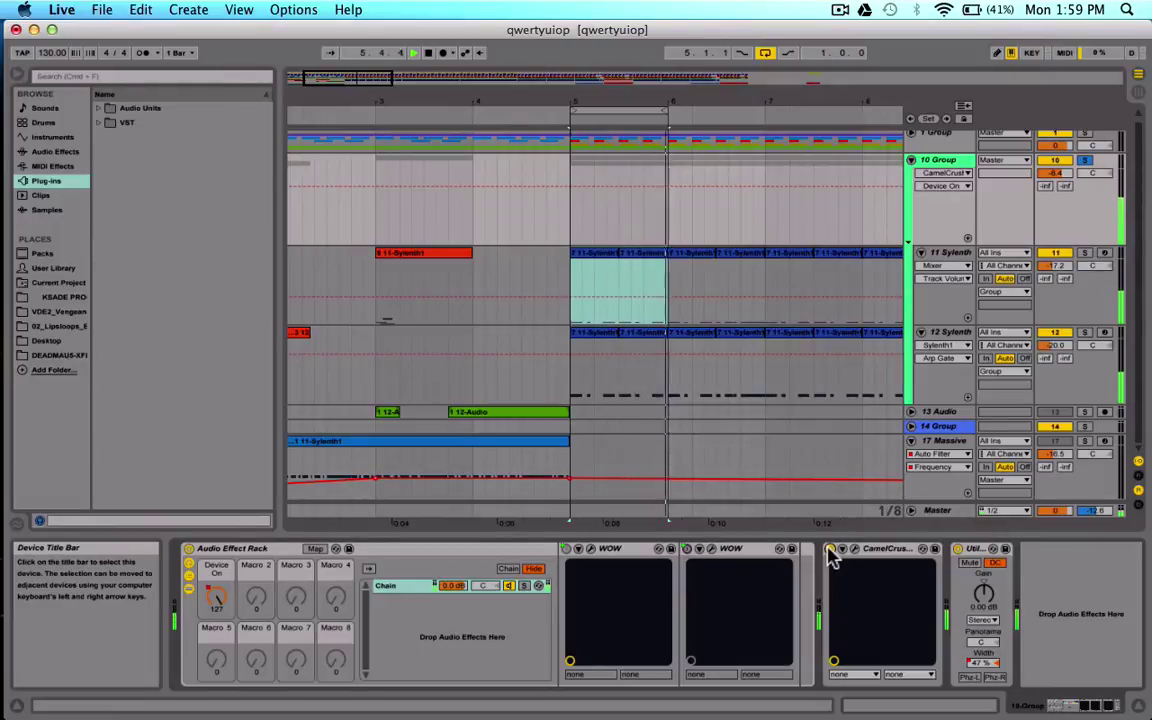
left_click(829, 551)
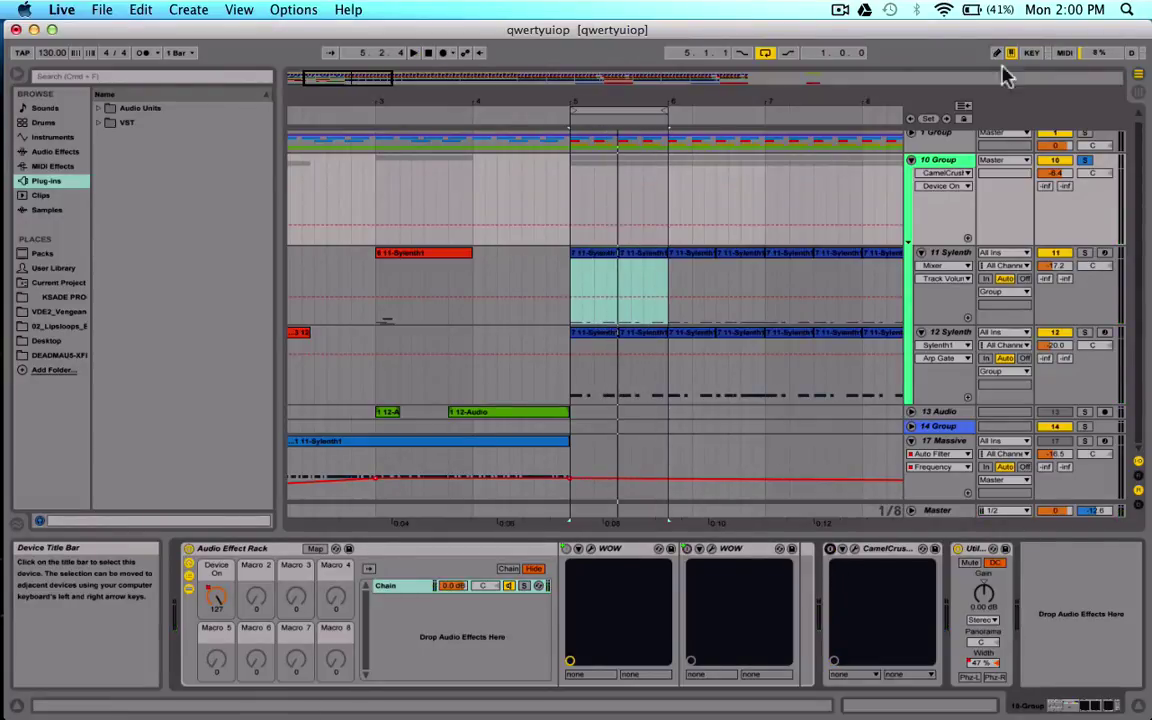
Select the rack's first WOW effect and set the Device On macro to 0
left_click(617, 550)
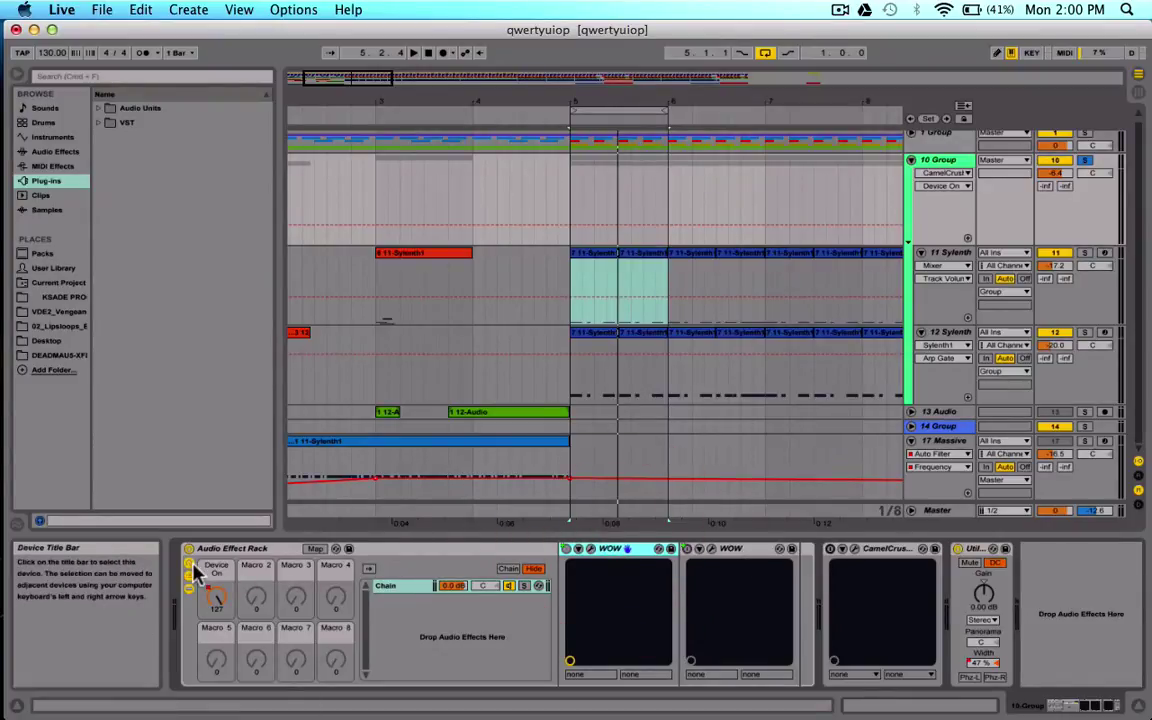
left_click_drag(216, 600, 216, 612)
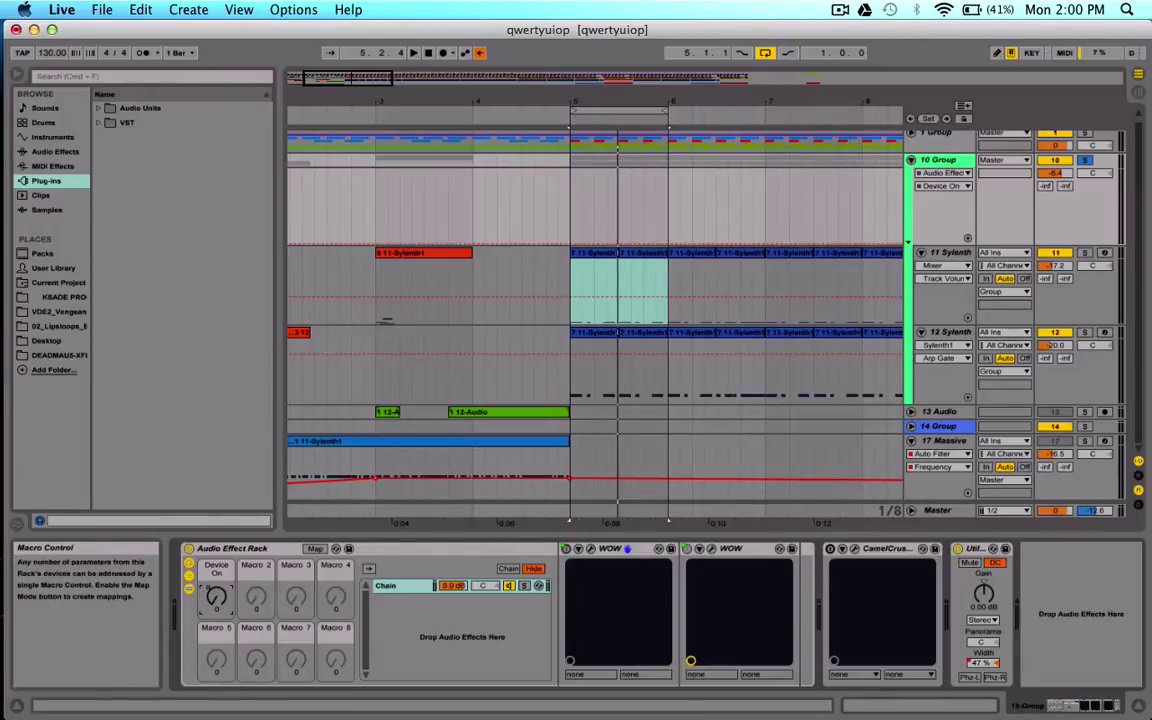
Set the Audio Effect Rack's Device On macro to 127 and review the inverted mapping ranges of its two WOW effects
left_click_drag(215, 597, 215, 470)
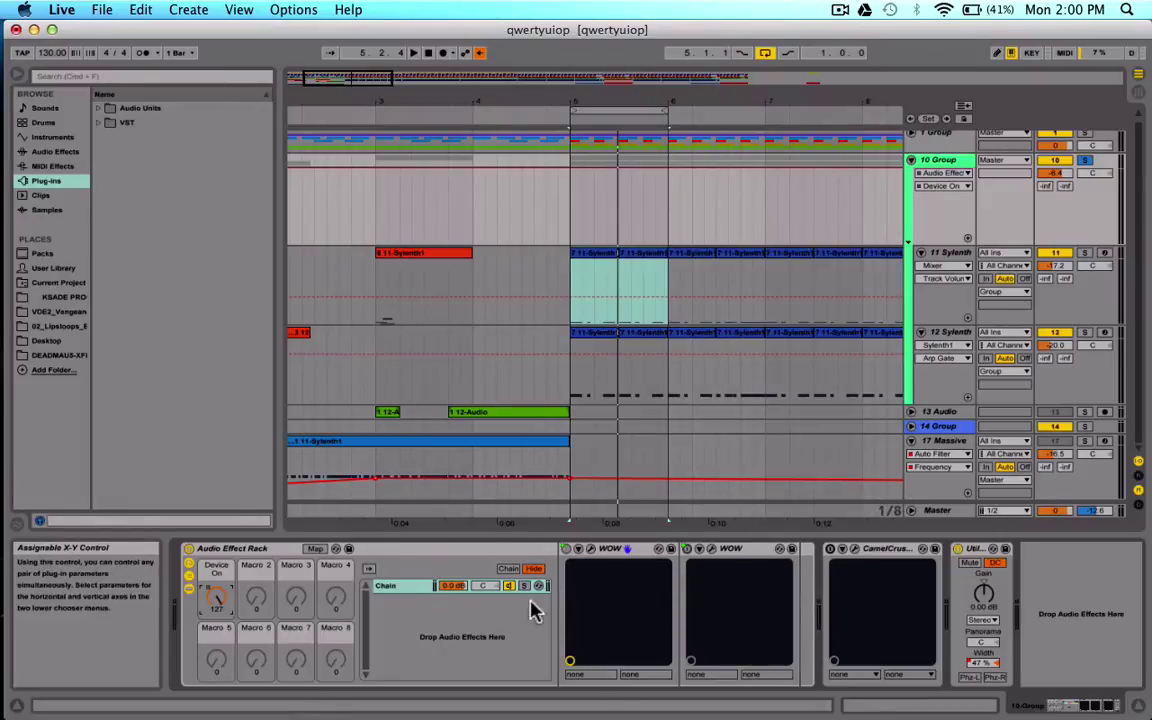
left_click(226, 569)
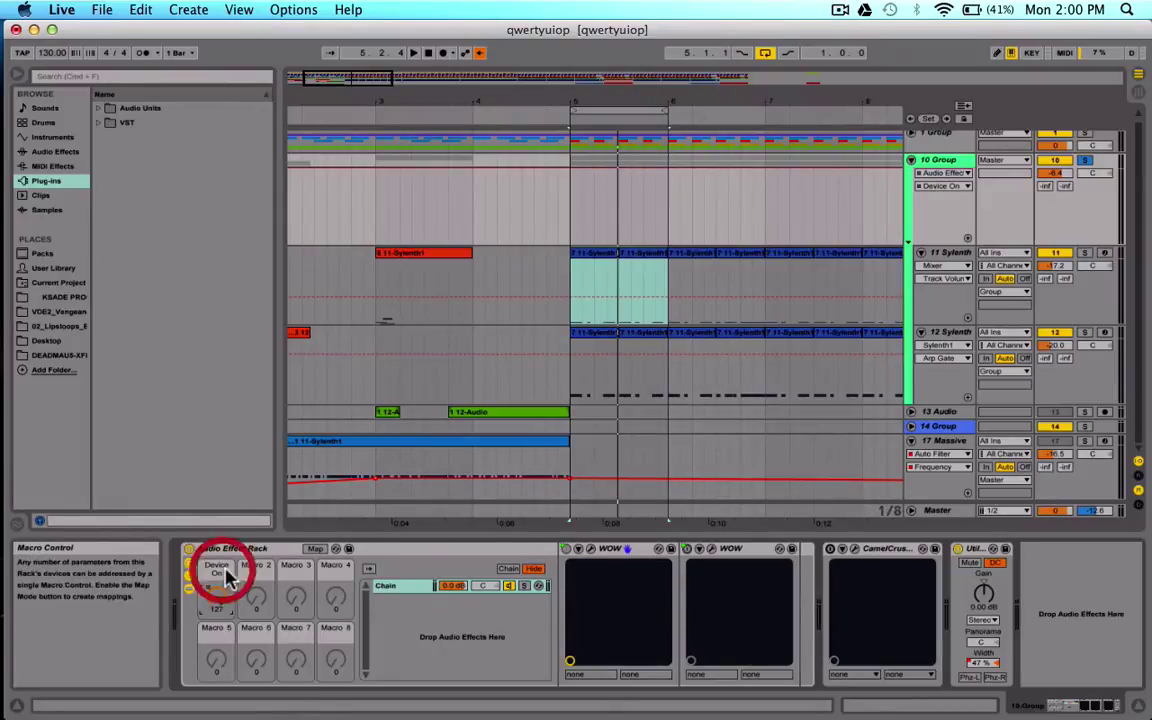
left_click(312, 550)
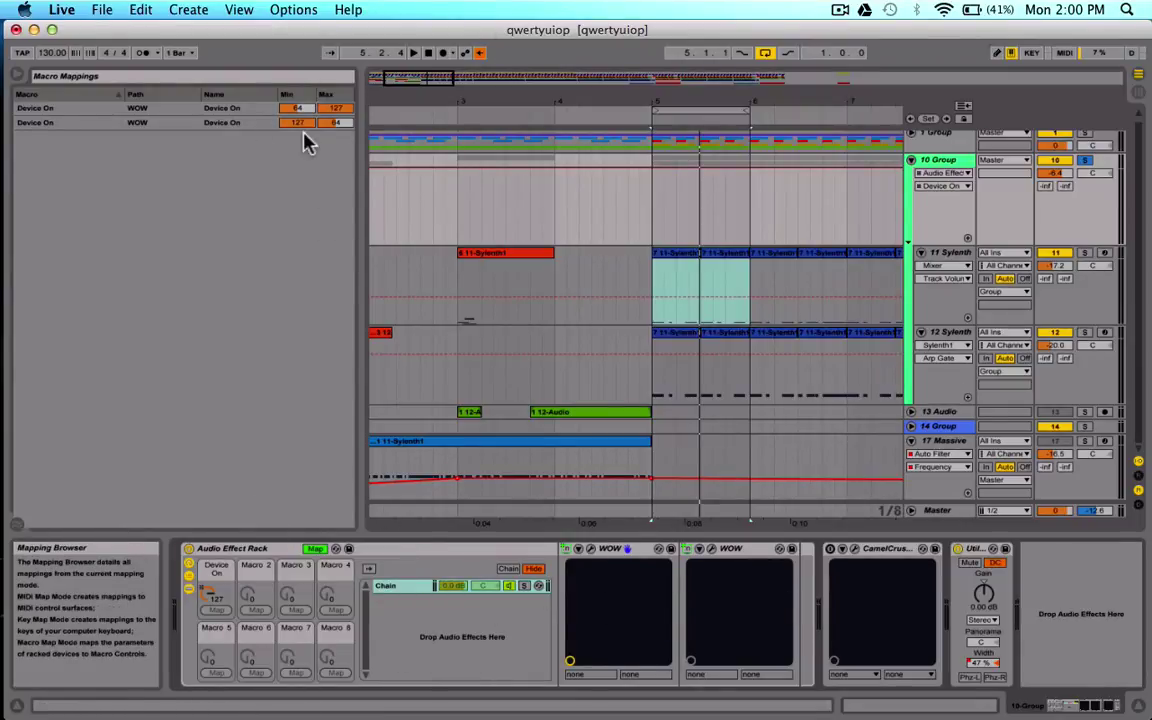
right_click(258, 122)
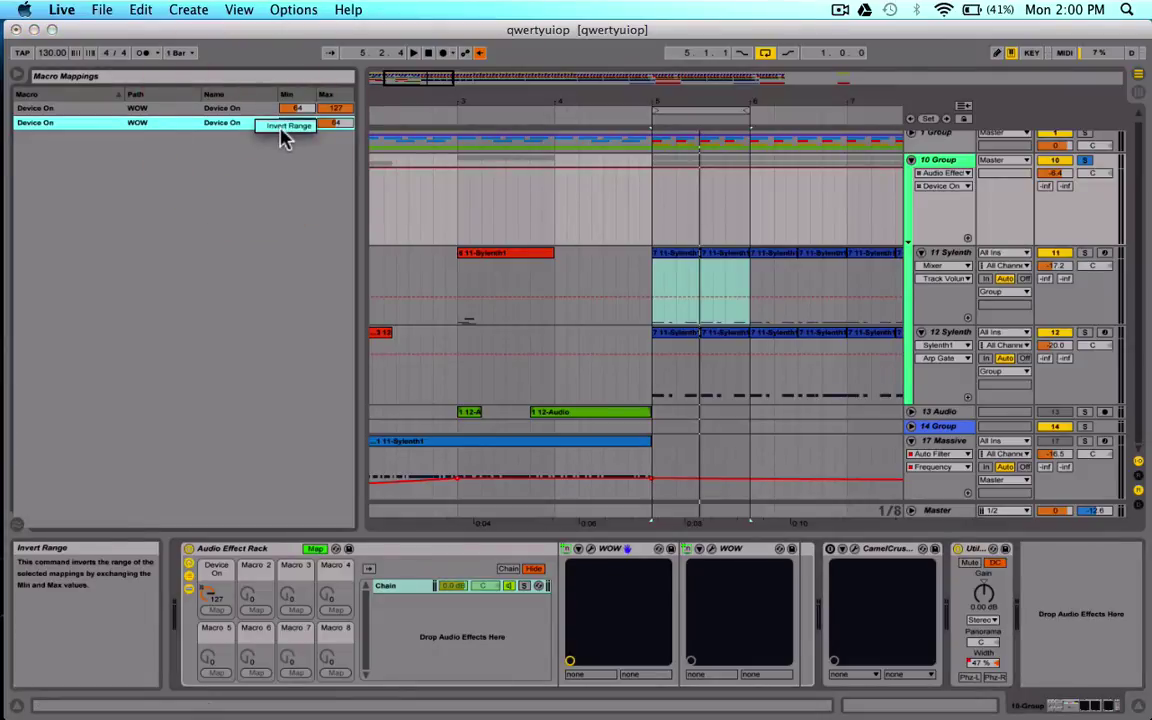
left_click(279, 184)
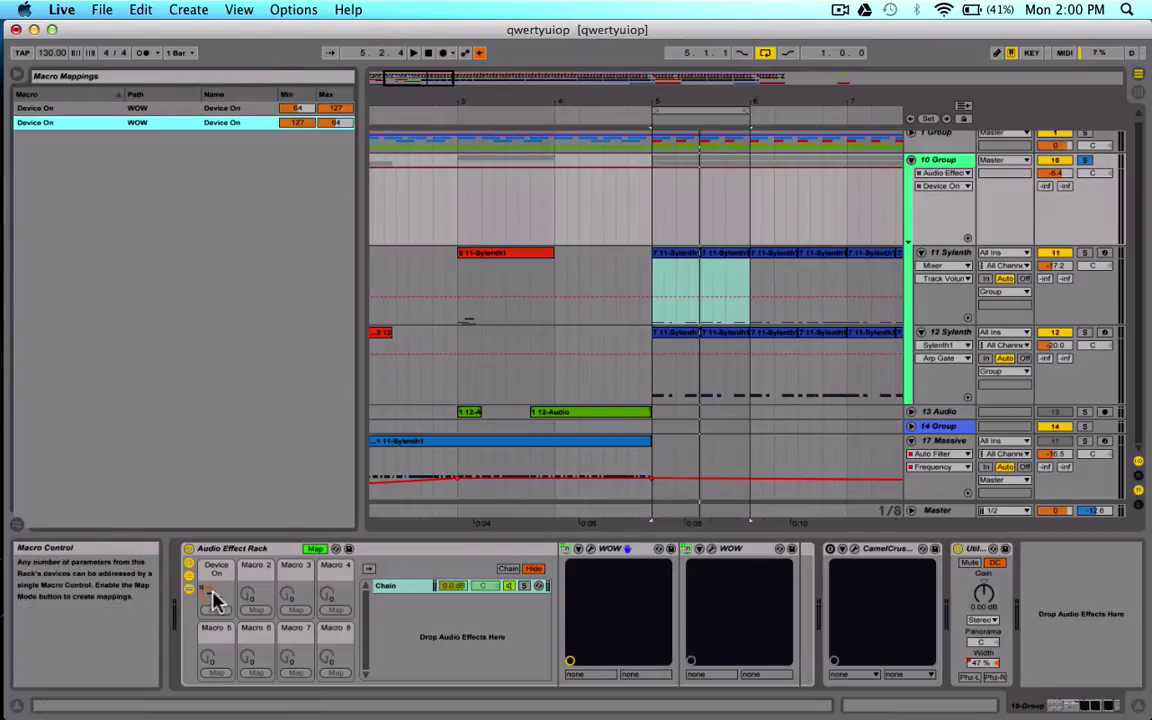
left_click(317, 550)
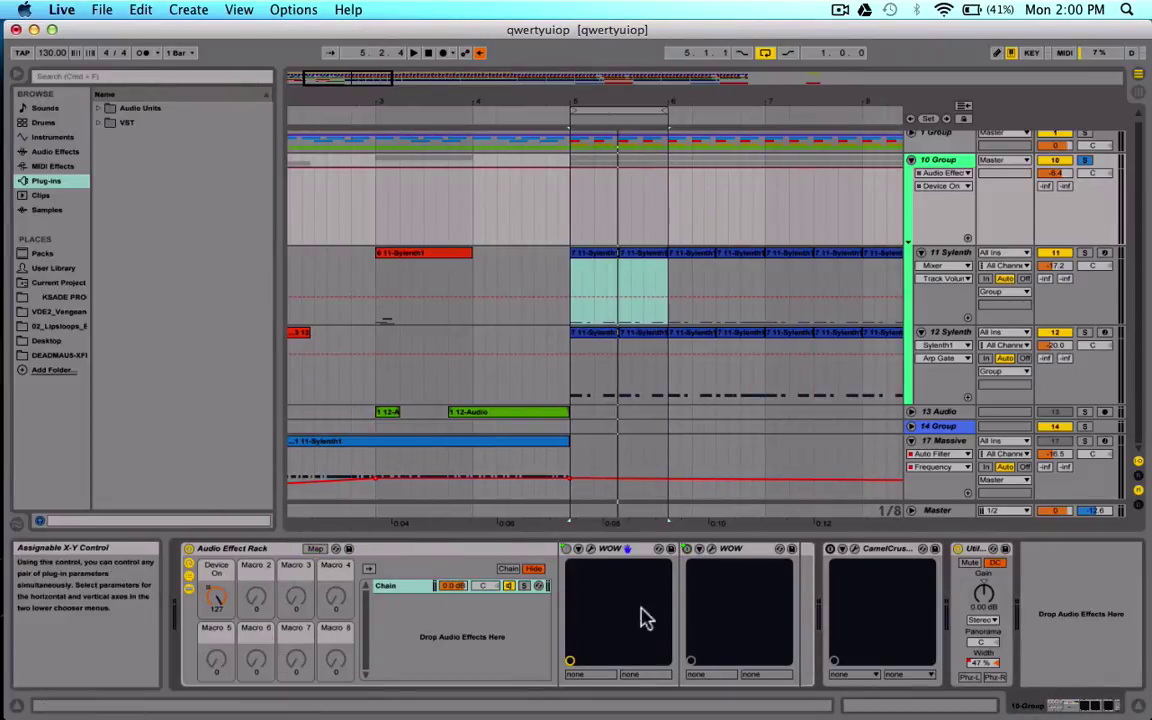
Open the rack's first WOW effect, re-enable the overridden automation, and move the plug-in window clear of the device chain
left_click(590, 549)
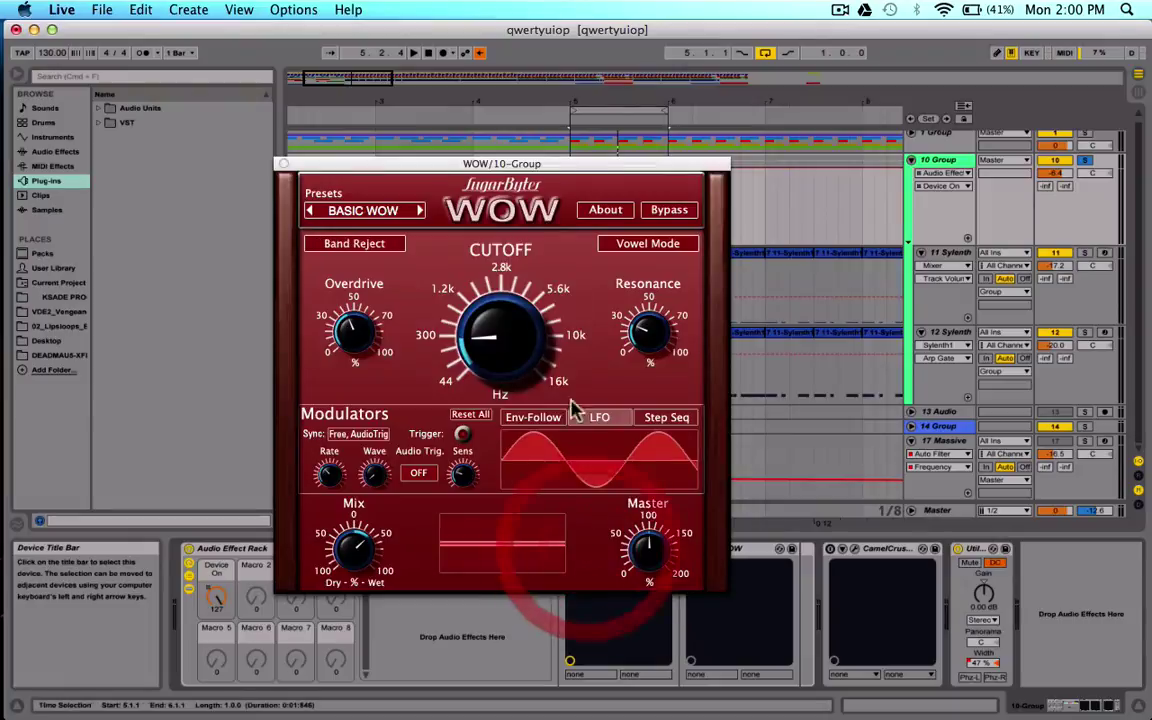
left_click(480, 53)
left_click(577, 133)
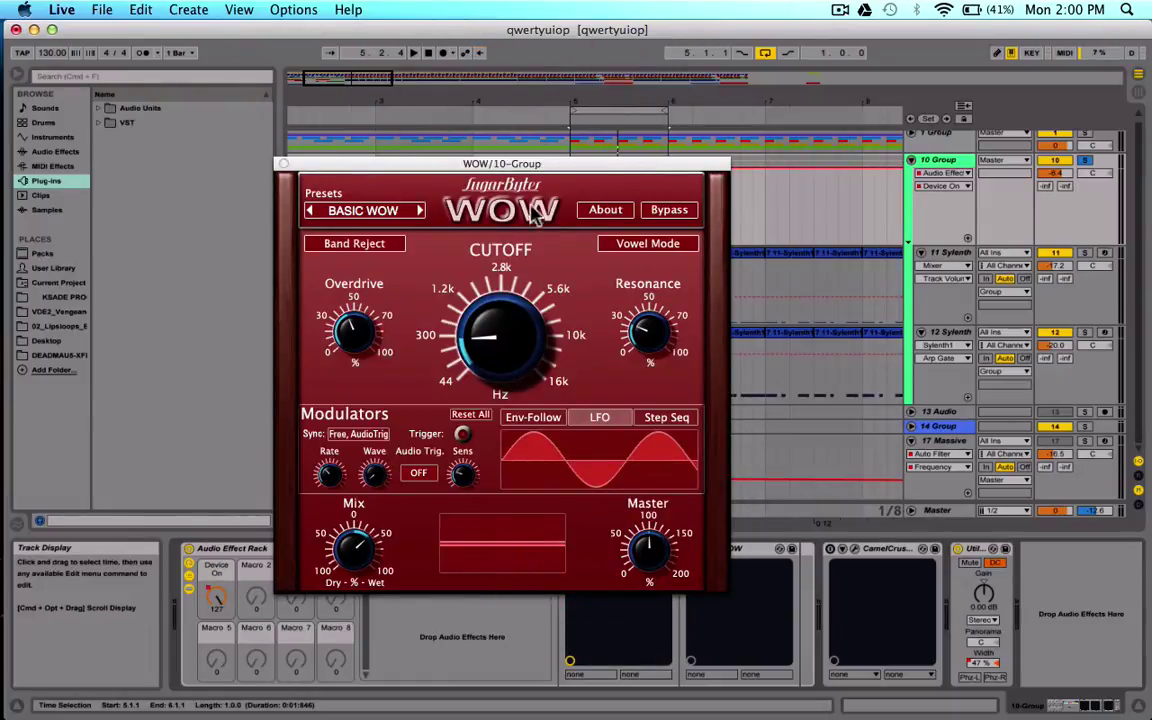
left_click_drag(537, 165, 490, 97)
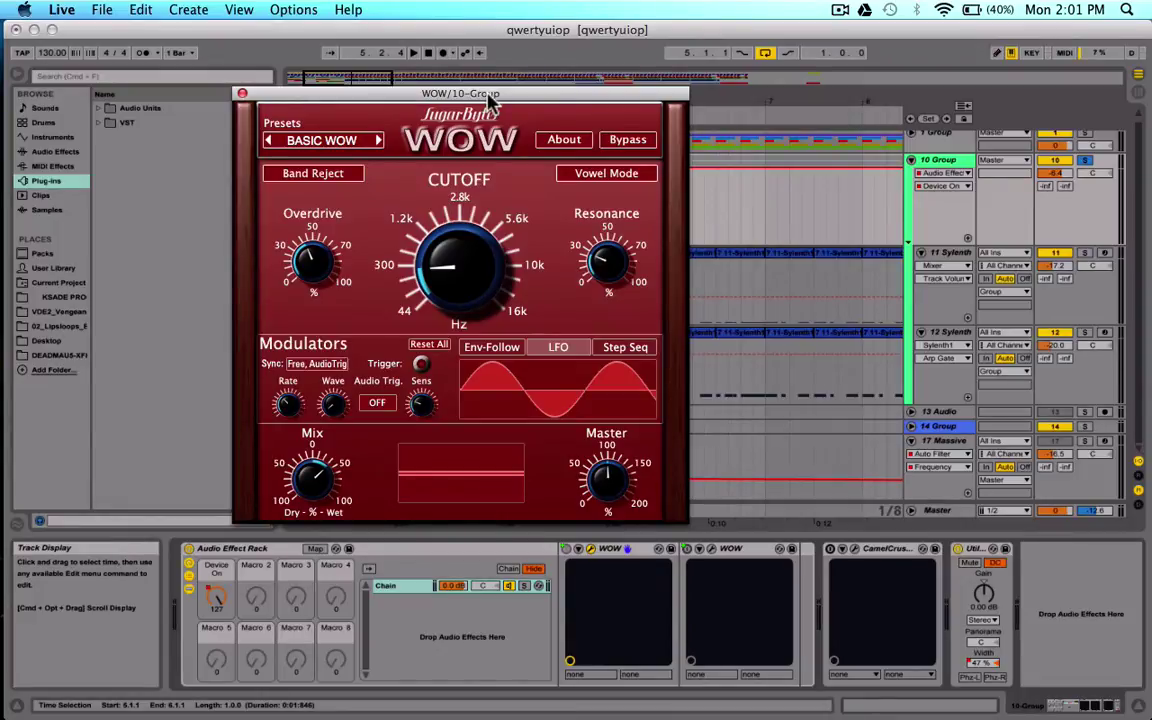
Examine WOW's filter, overdrive, cutoff and mix controls plus its envelope follower and step sequencer modulators, and close the plug-in
left_click(412, 91)
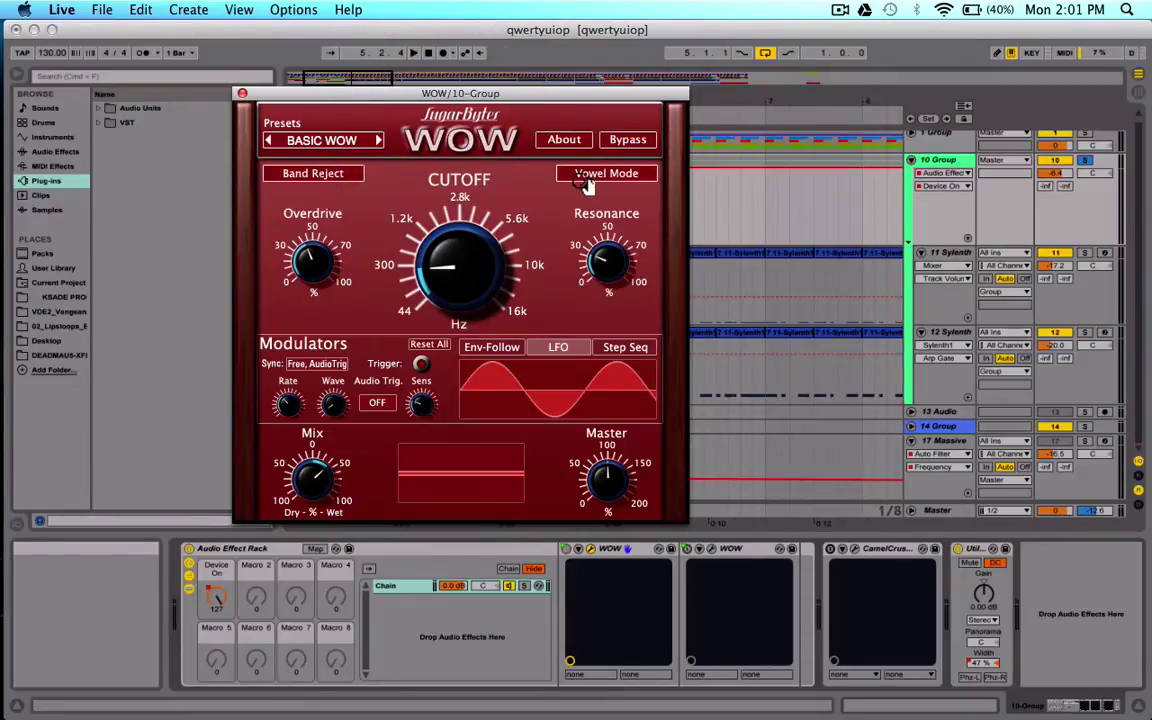
left_click(374, 208)
left_click(487, 264)
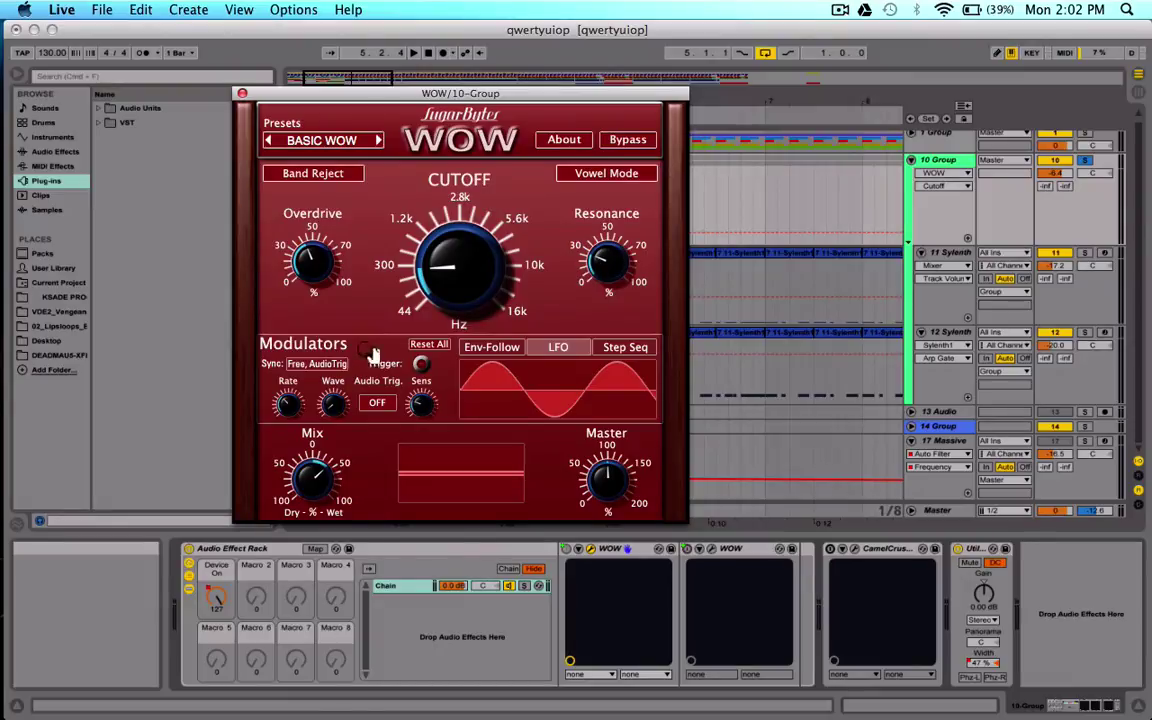
left_click(450, 306)
left_click(497, 346)
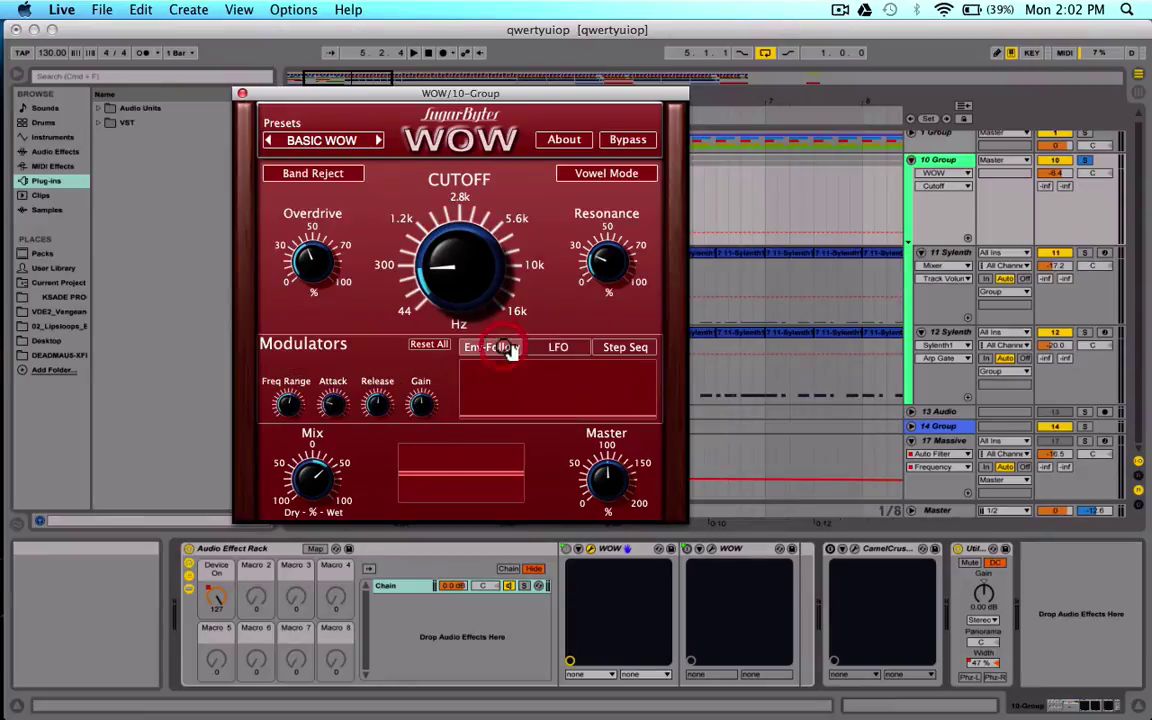
left_click(628, 347)
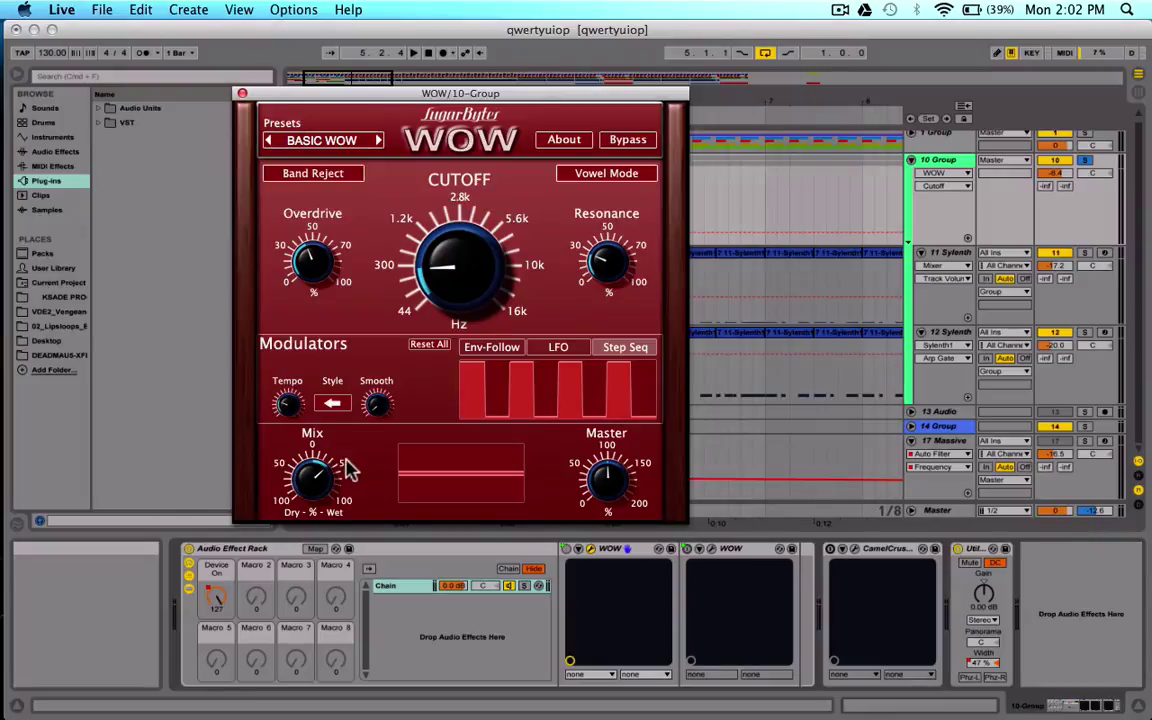
left_click(310, 472)
left_click(242, 93)
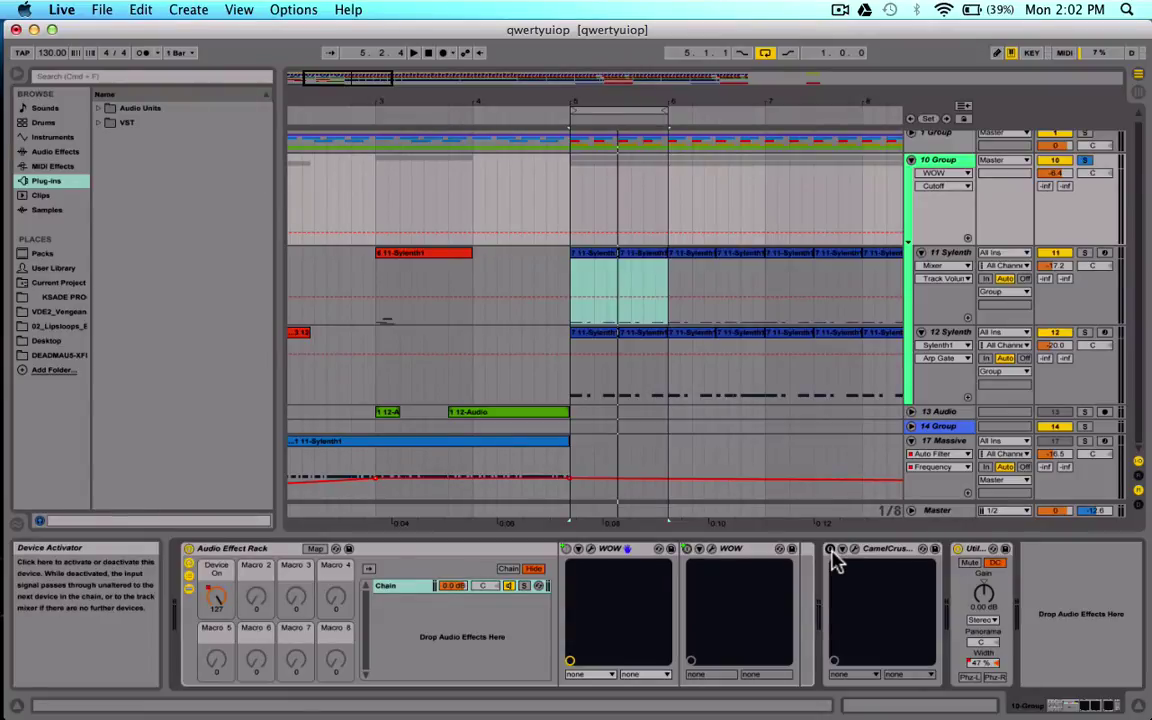
Audition the loop without CamelCrusher, and switch CamelCrusher on to compare the sound
key("space")
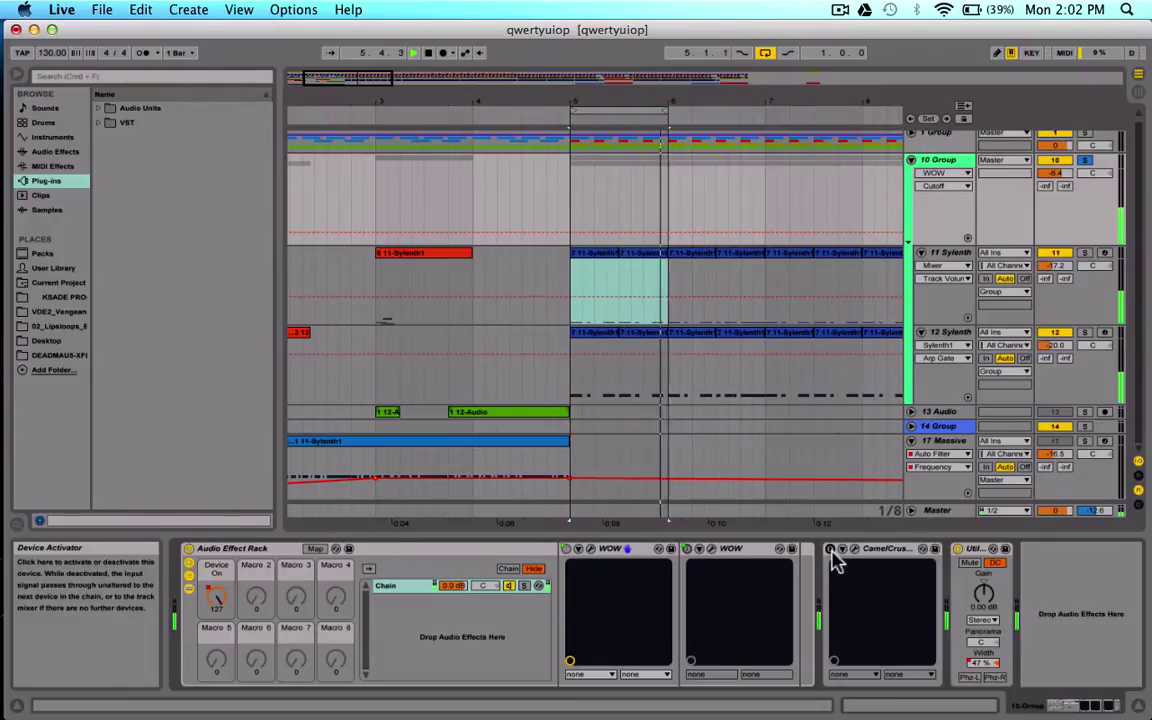
key("space")
left_click(830, 550)
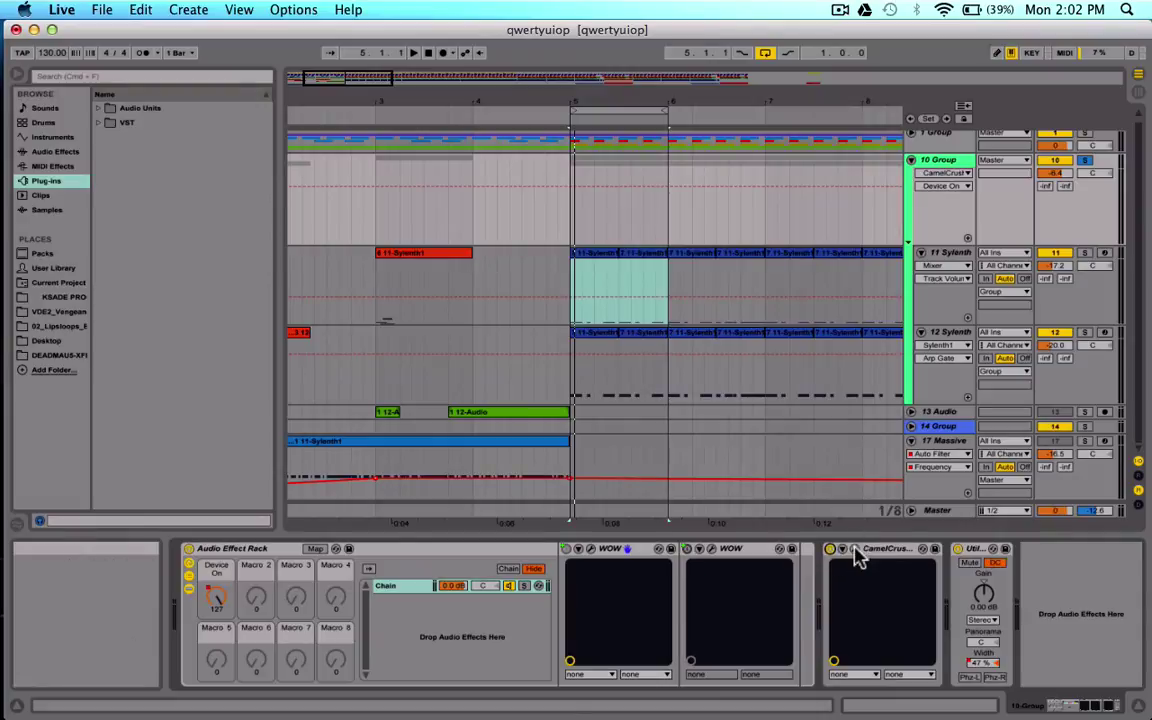
key("space")
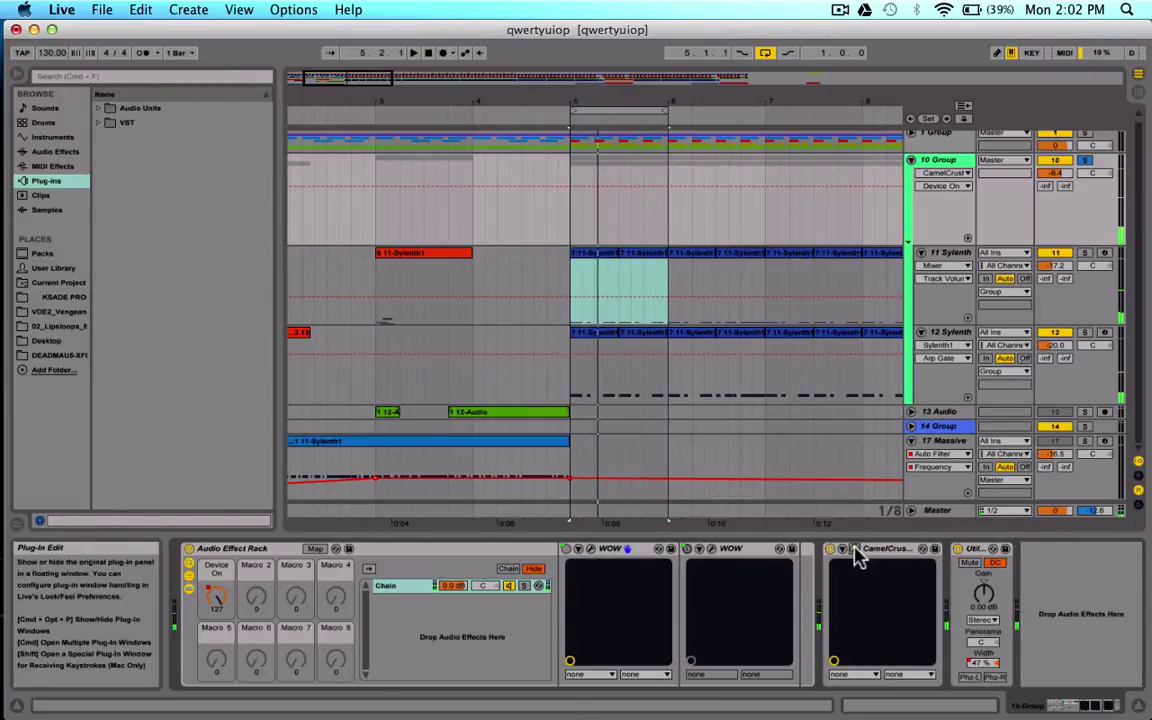
Open CamelCrusher to review its patch, distortion, compressor and master settings, and close the plug-in
left_click(855, 550)
left_click_drag(228, 86, 418, 100)
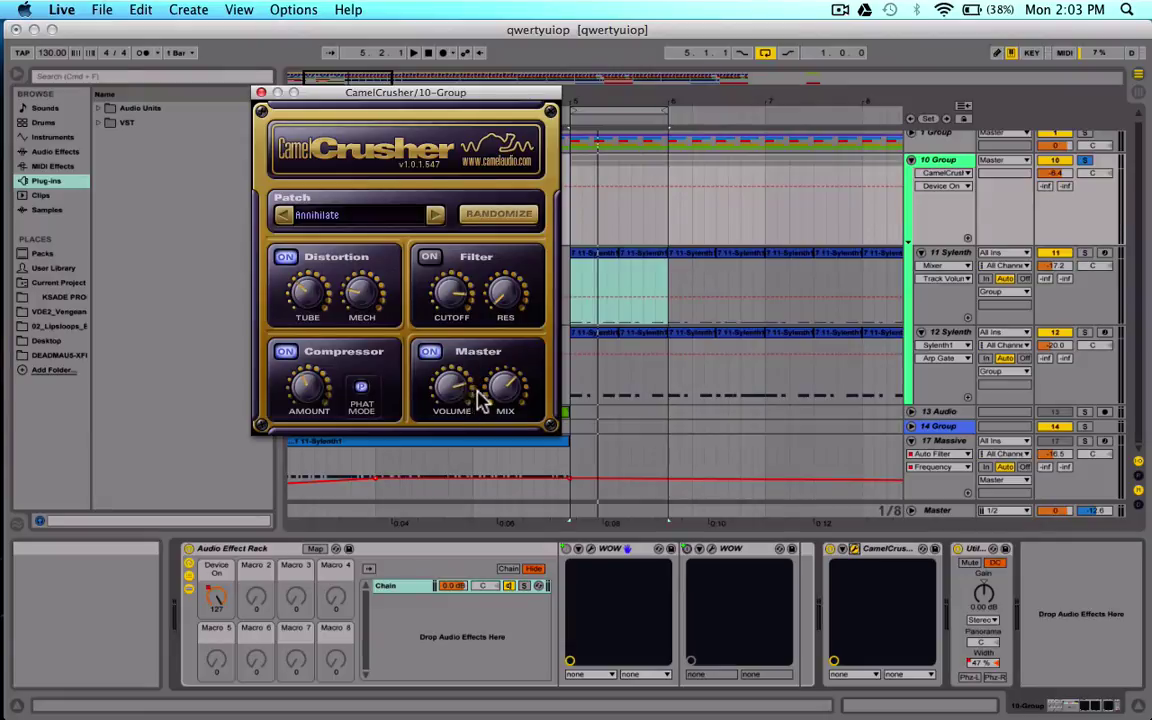
left_click(261, 93)
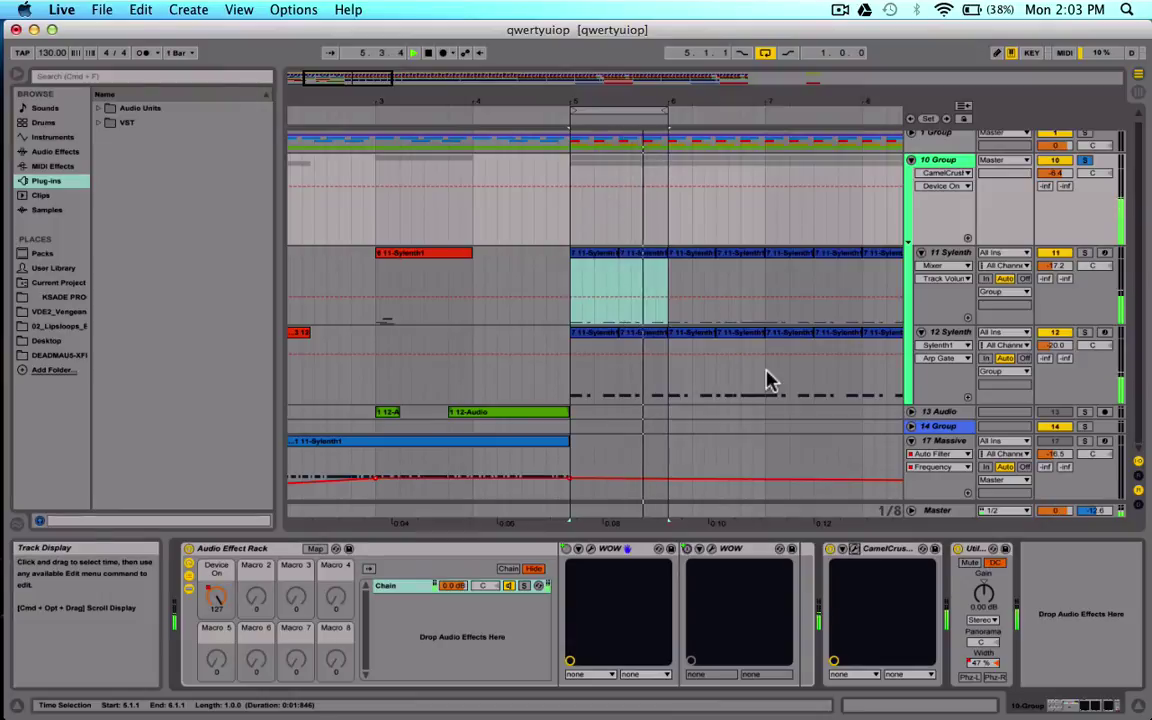
Audition the loop with the 10 Group soloed and in the full mix, and solo the group again
key("space")
left_click(1085, 161)
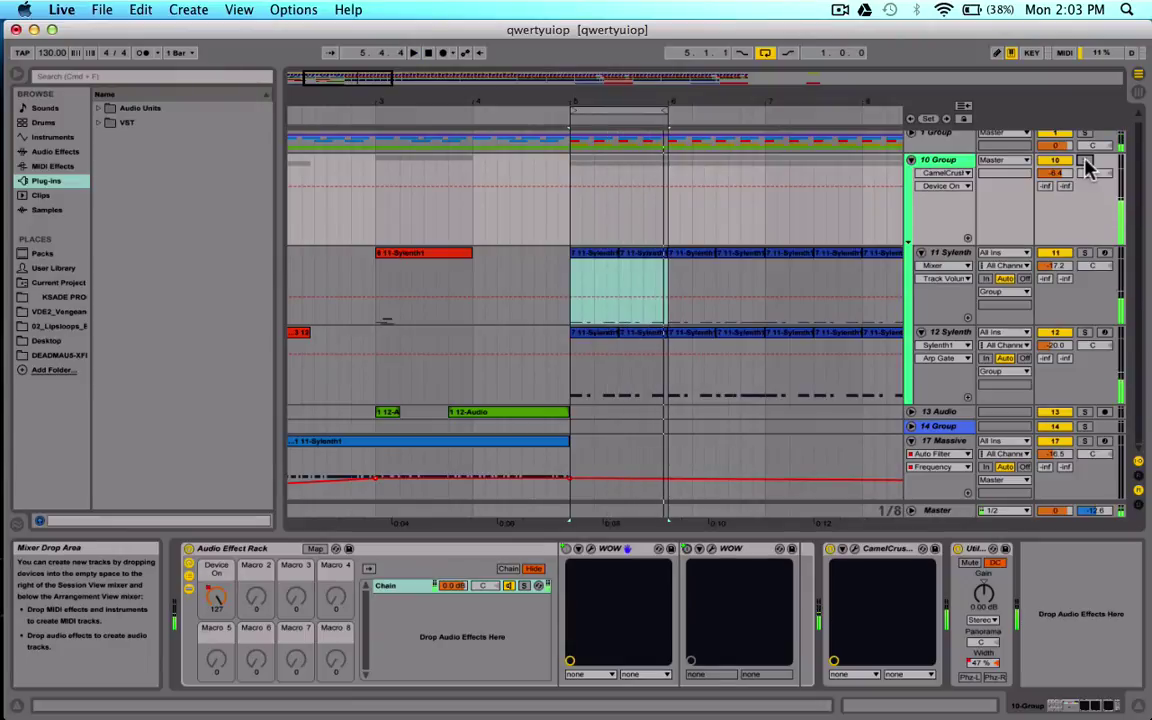
left_click(1086, 161)
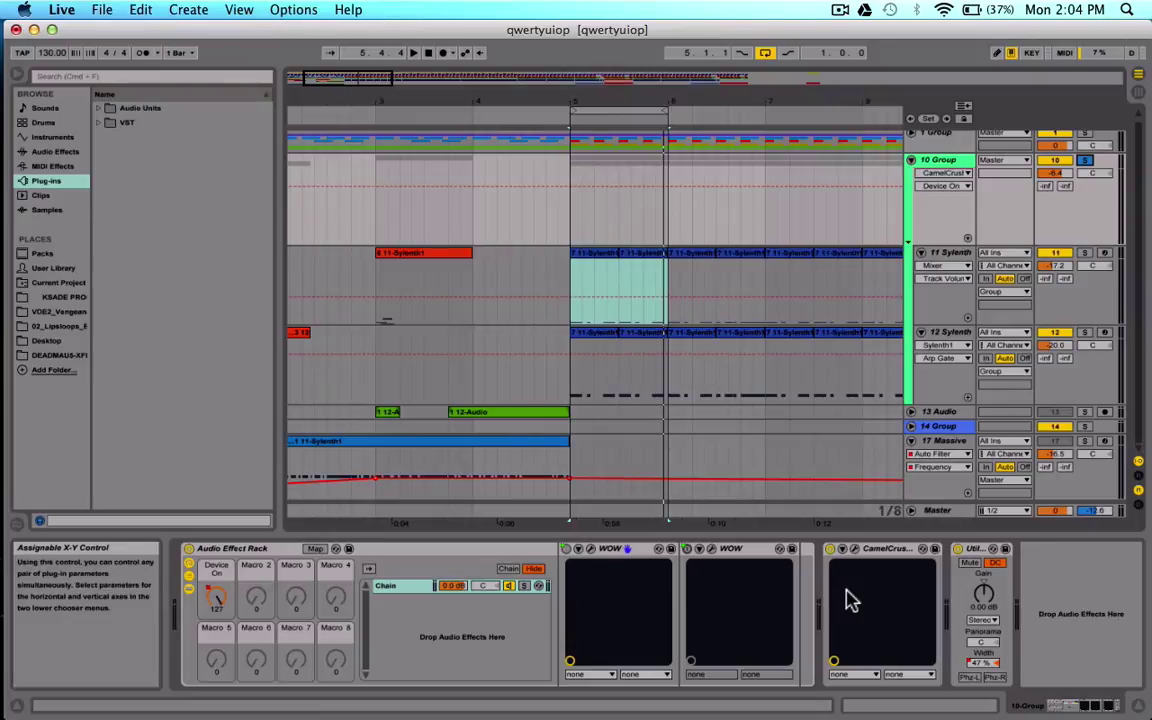
Select the Utility device at the end of the group's chain and locate Utility among the browser's audio effects
left_click(958, 552)
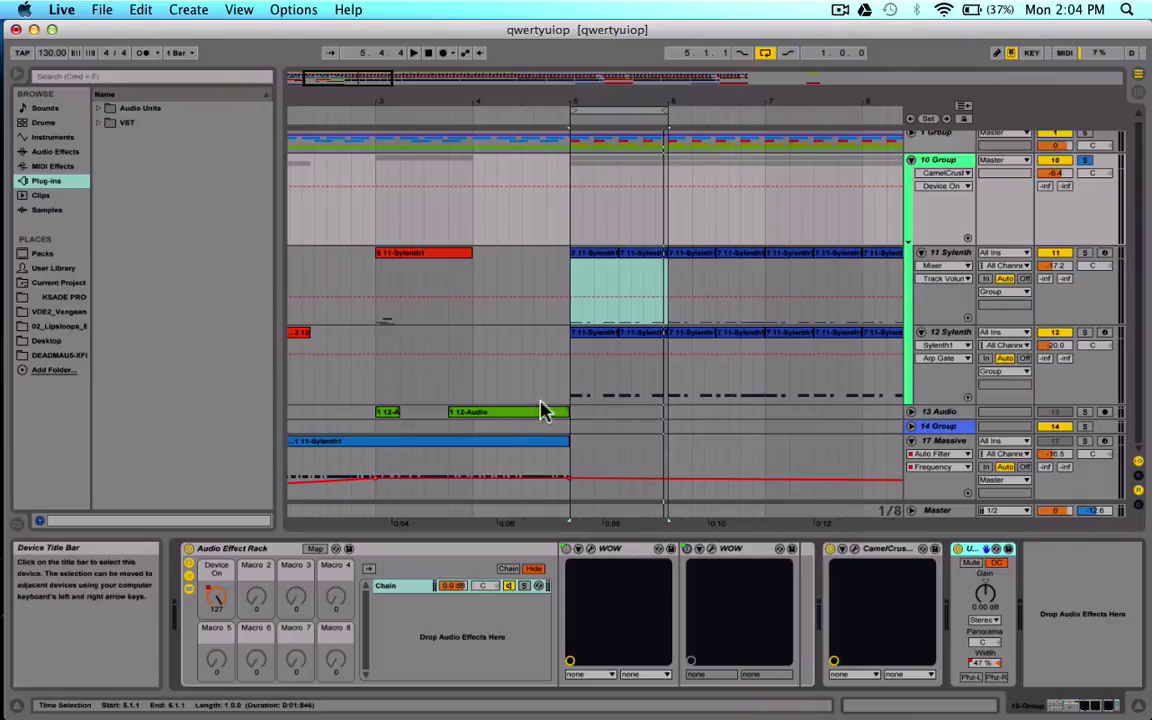
left_click(62, 151)
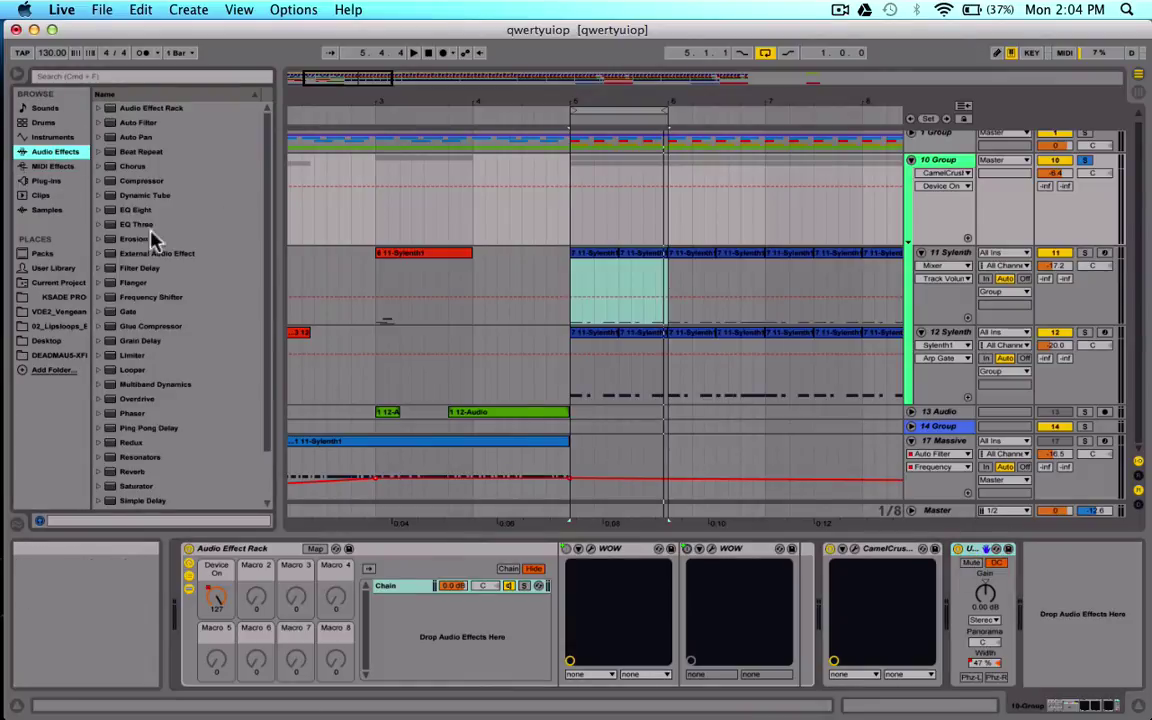
scroll(216, 321, "down", 2)
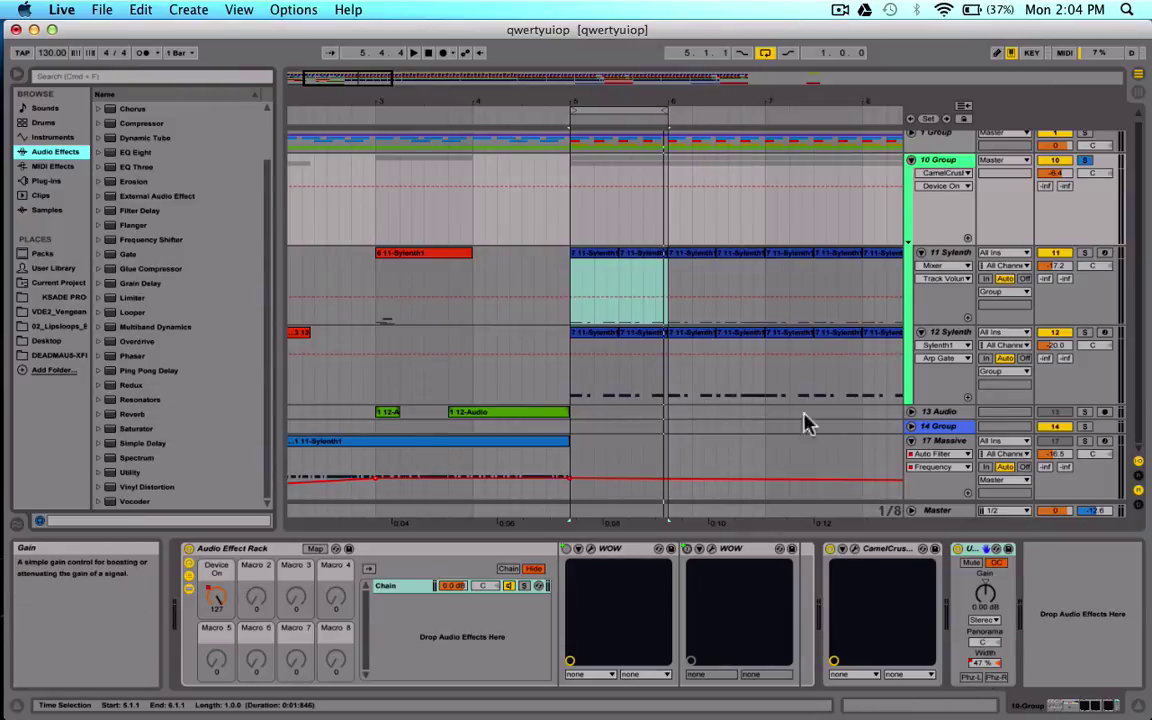
Show the Utility device's StereoSeparation automation on the 10 Group track
scroll(780, 400, "right", 5)
left_click(950, 265)
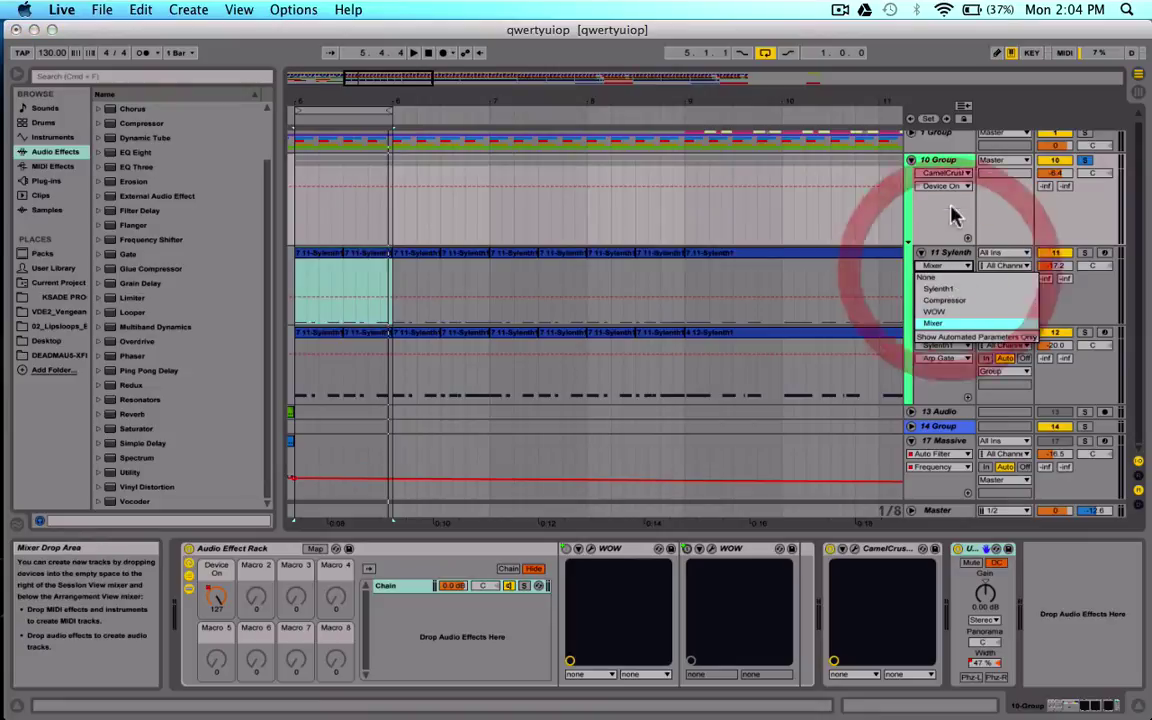
key("Escape")
left_click(943, 173)
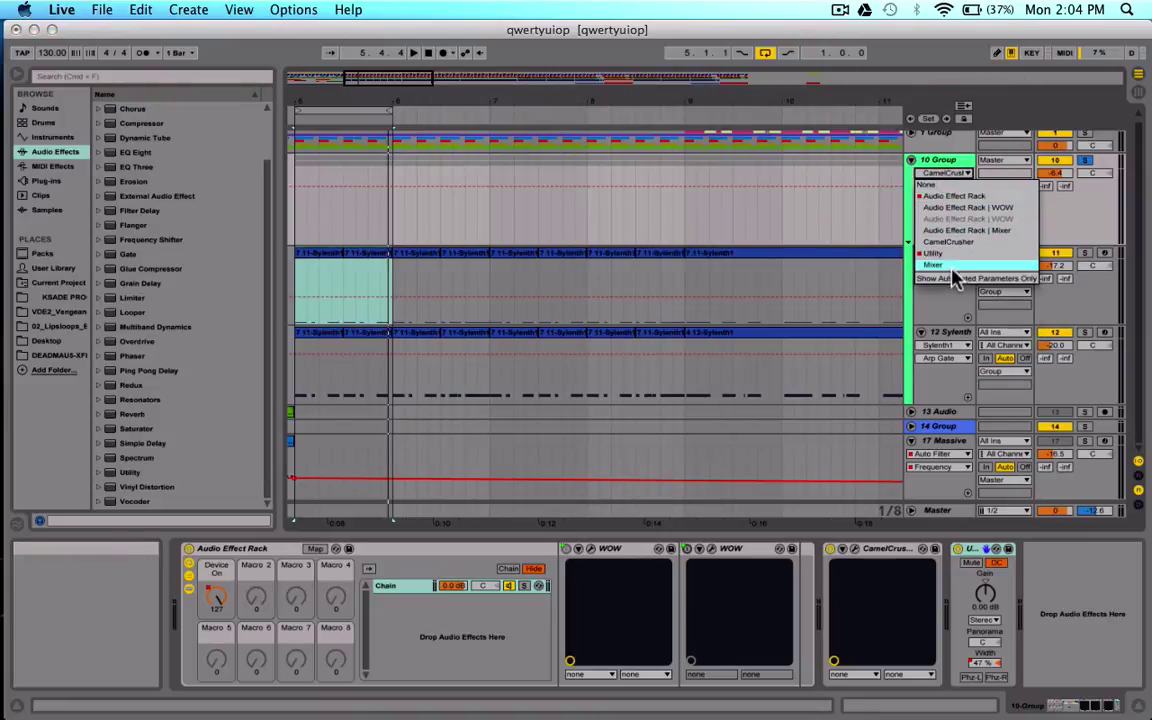
left_click(945, 253)
left_click(943, 186)
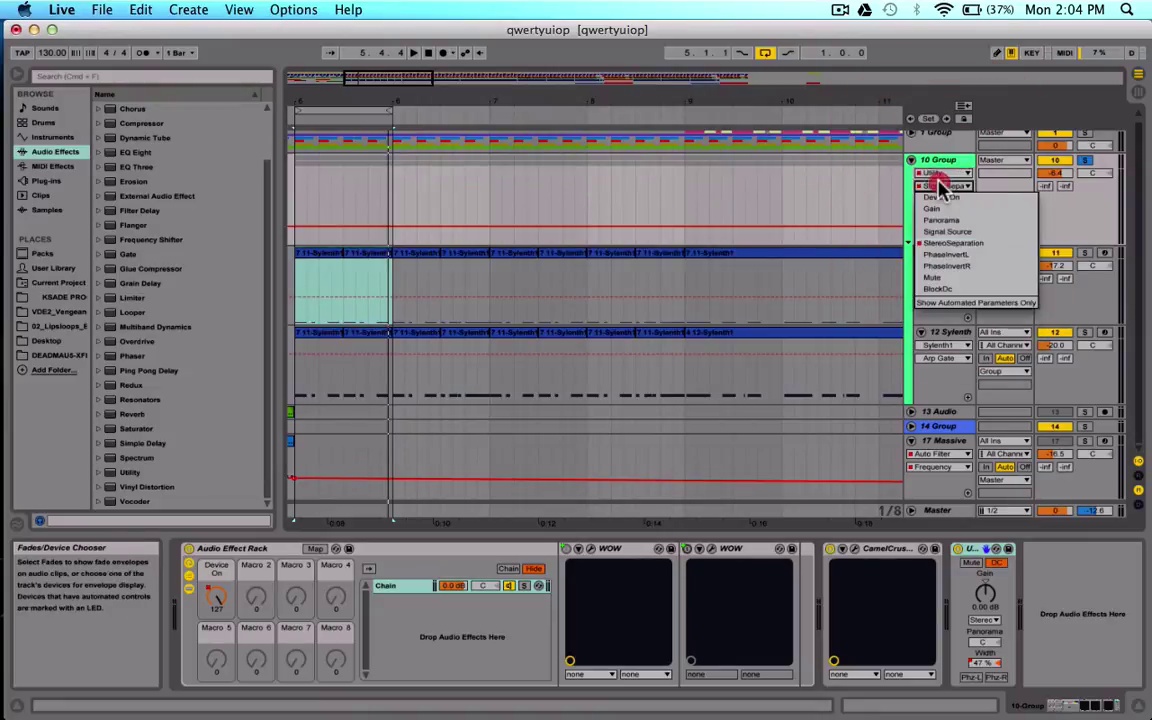
left_click(943, 244)
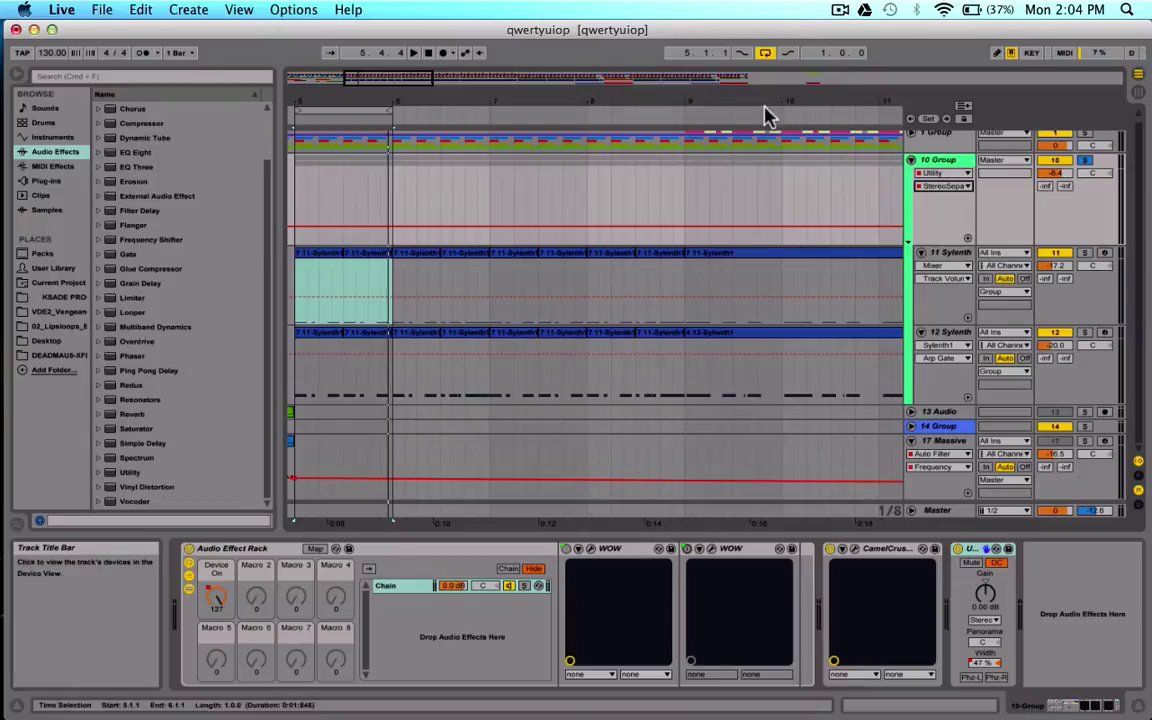
Loop the section from bar 17 to bar 23 and look closely at its stereo width automation
left_click_drag(405, 80, 861, 129)
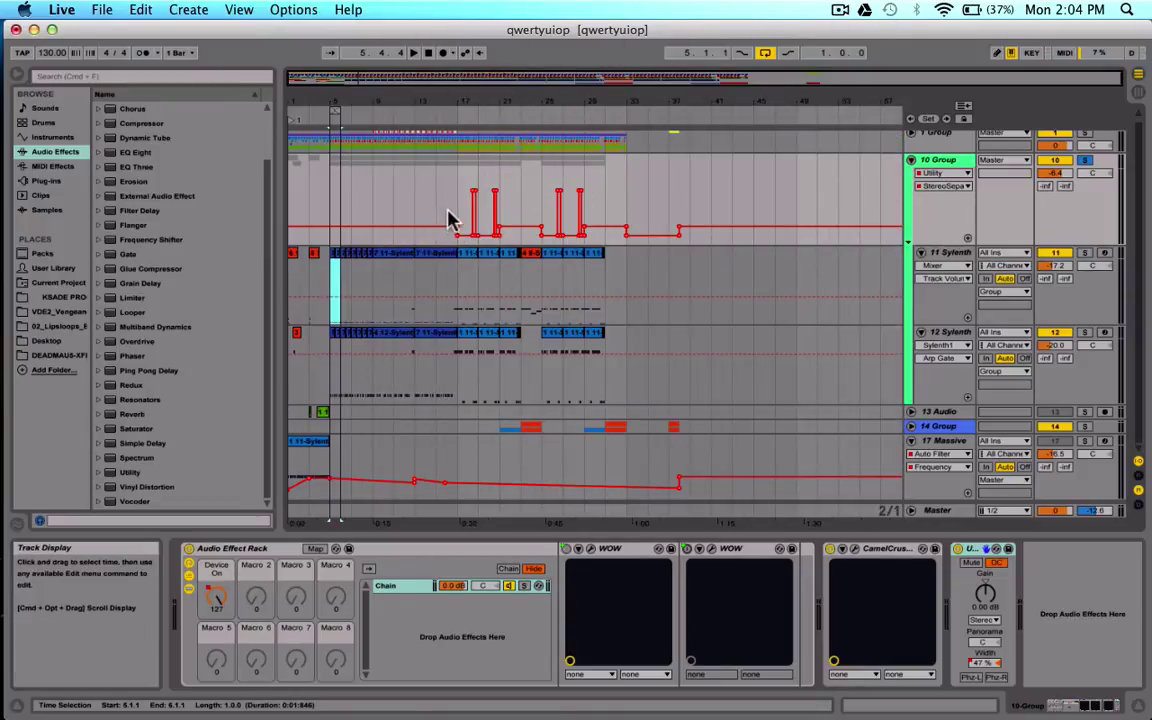
left_click_drag(457, 221, 527, 219)
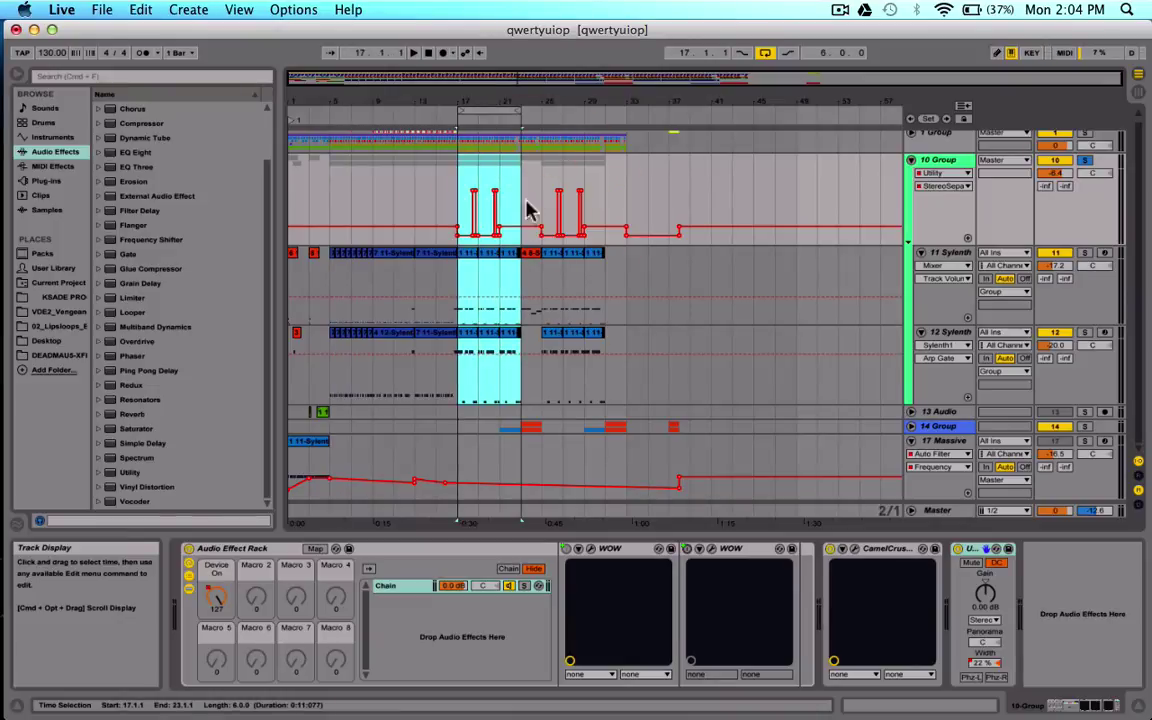
left_click_drag(483, 80, 545, 234)
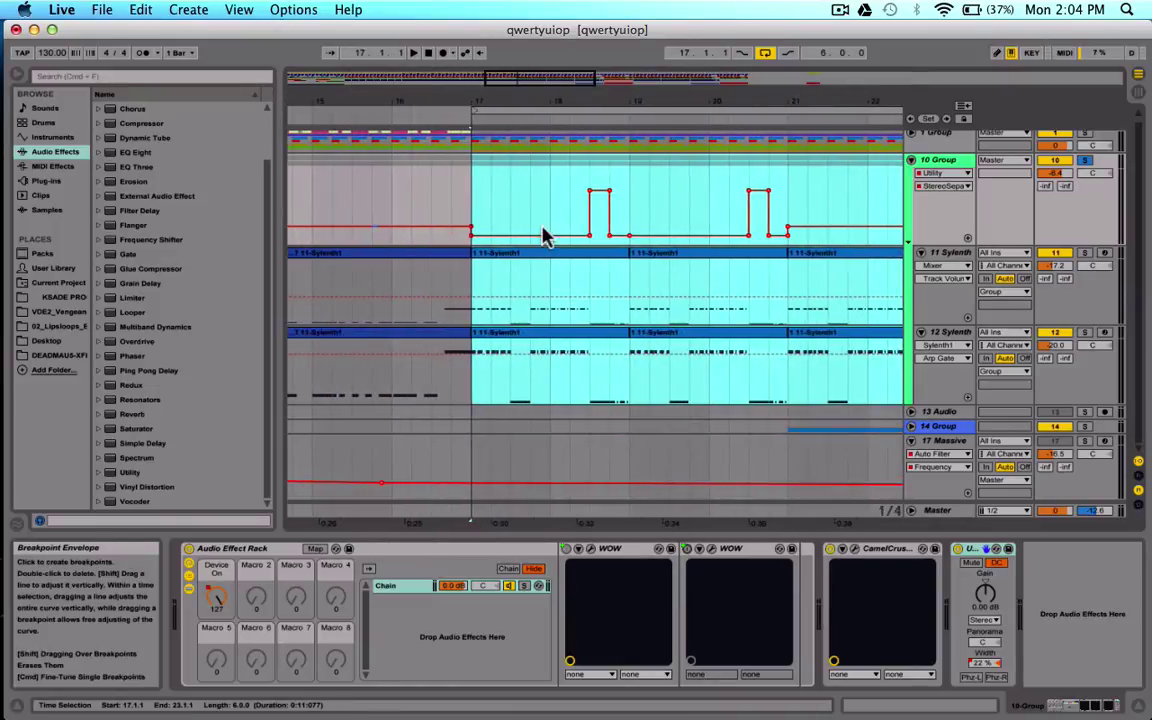
Audition the soloed 10 Group's stereo width automation from bar 17, and remove the solo
left_click(478, 213)
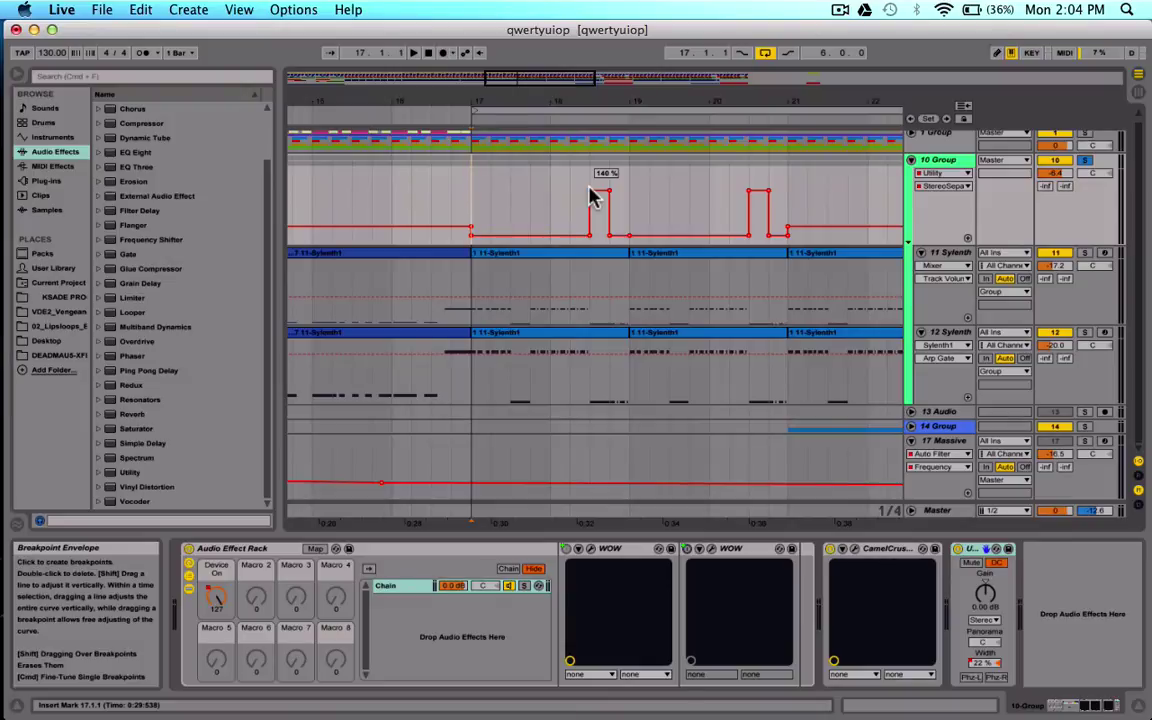
key("space")
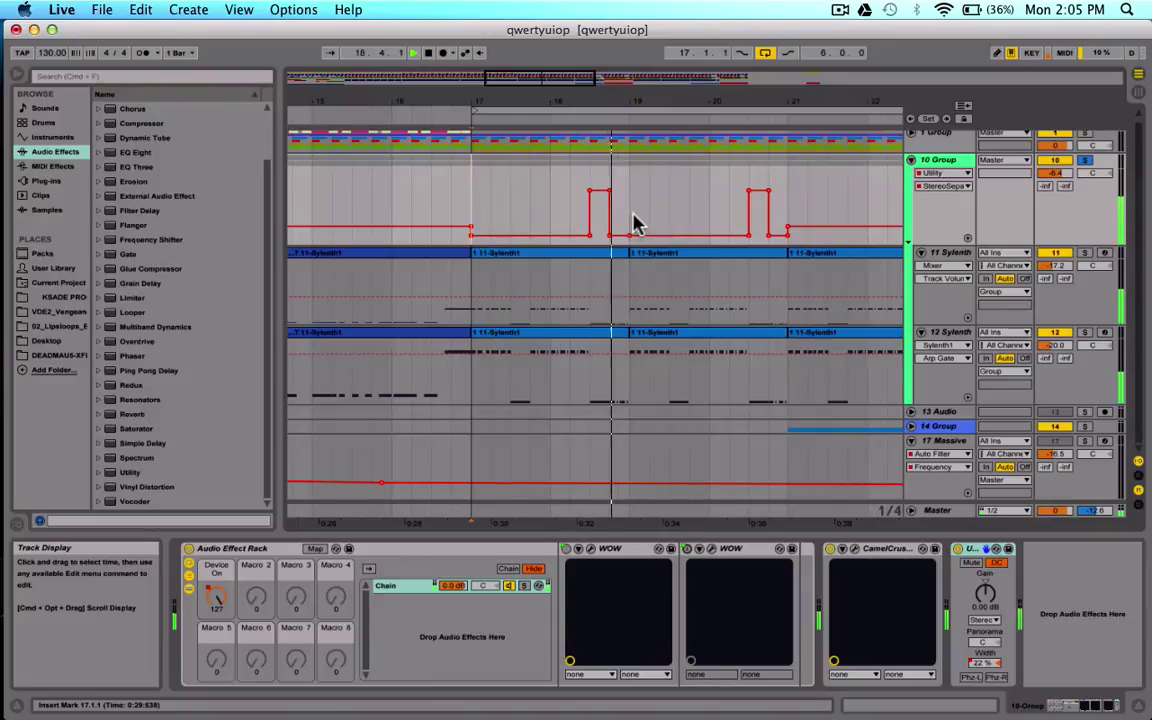
left_click(1088, 161)
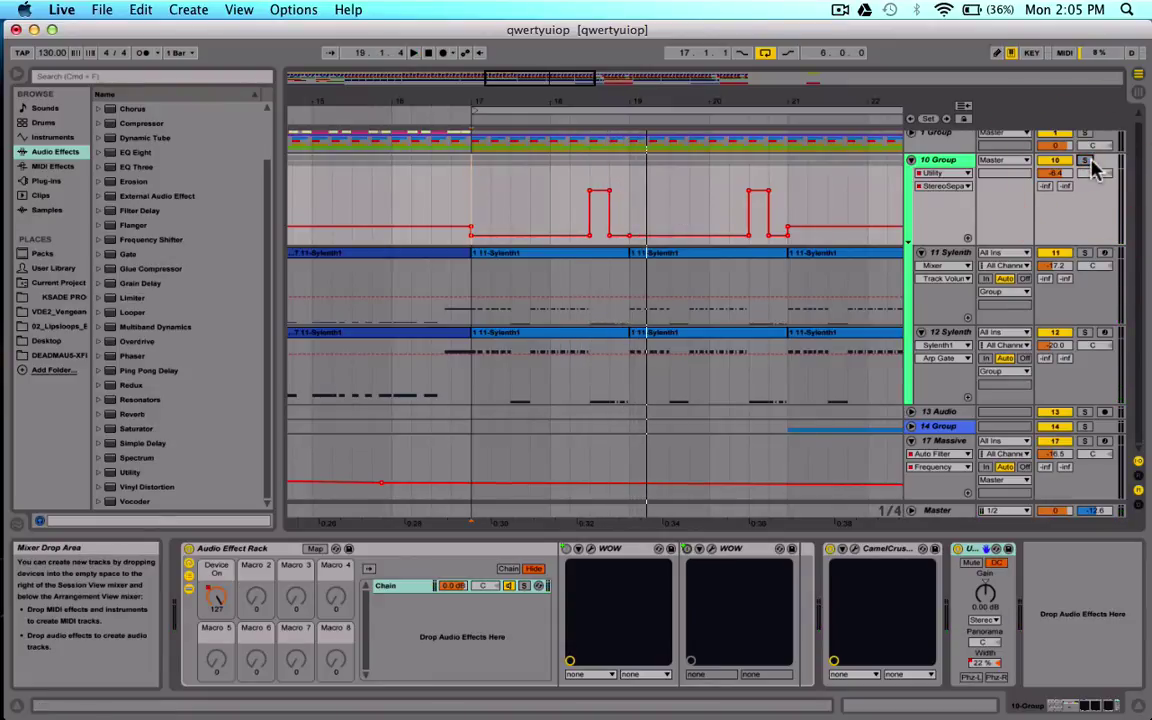